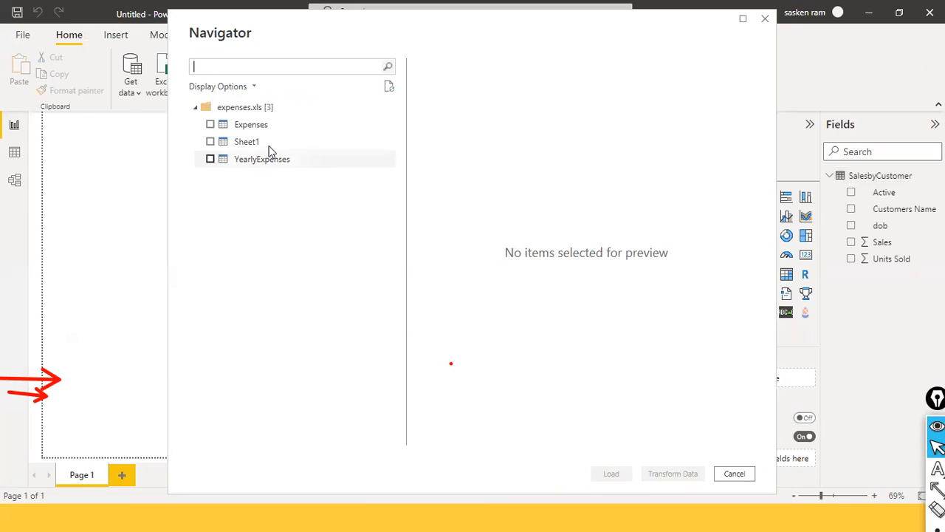
Step: Load the Expenses table from expenses.xls and open the report's queries in the Power Query Editor
left_click(209, 124)
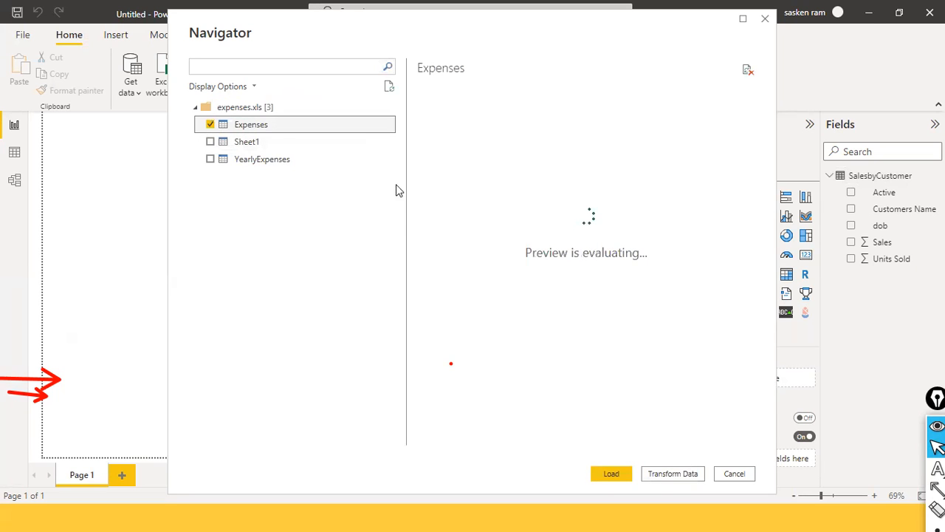
left_click(622, 474)
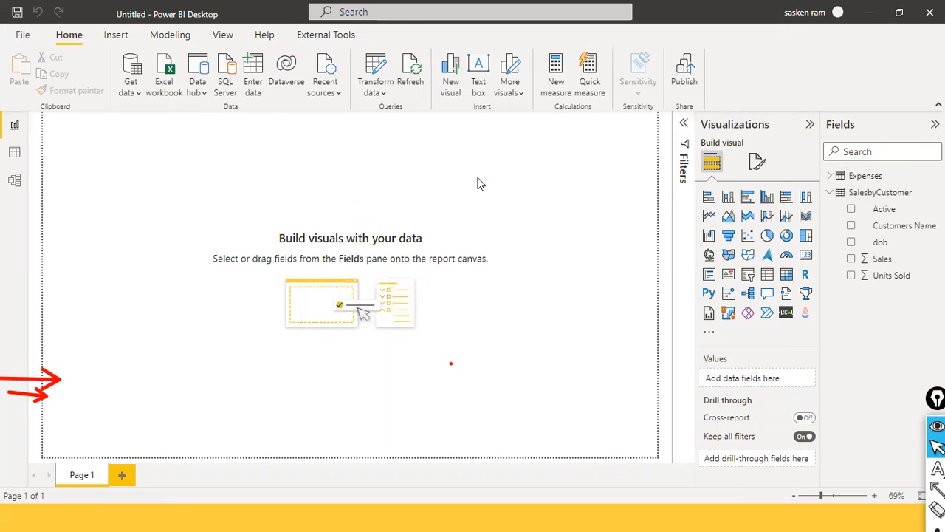
left_click(376, 90)
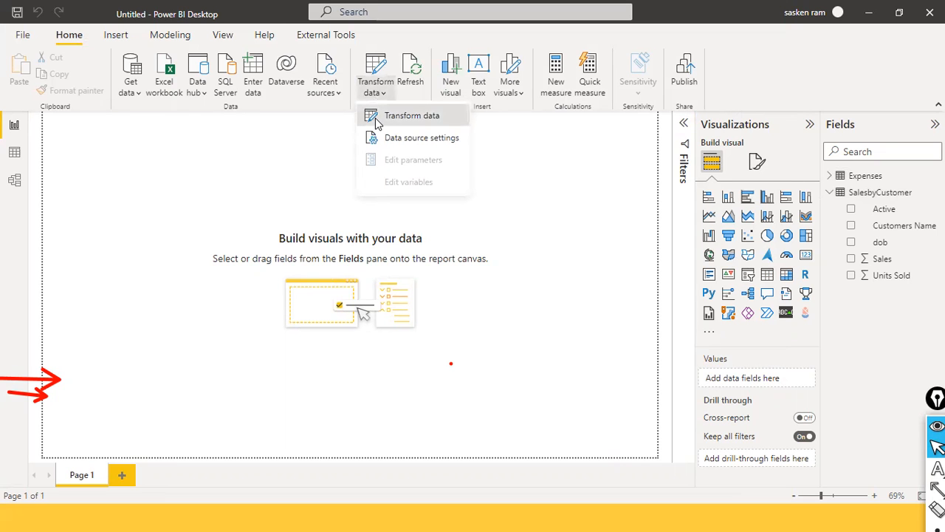
left_click(379, 123)
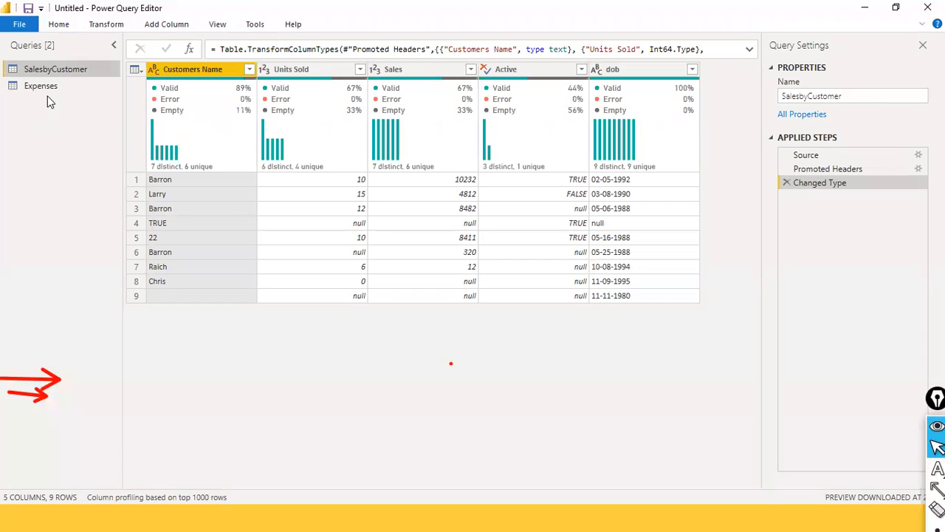
Step: Disable loading of the SalesbyCustomer query into the report, accepting the possible data loss
left_click(47, 87)
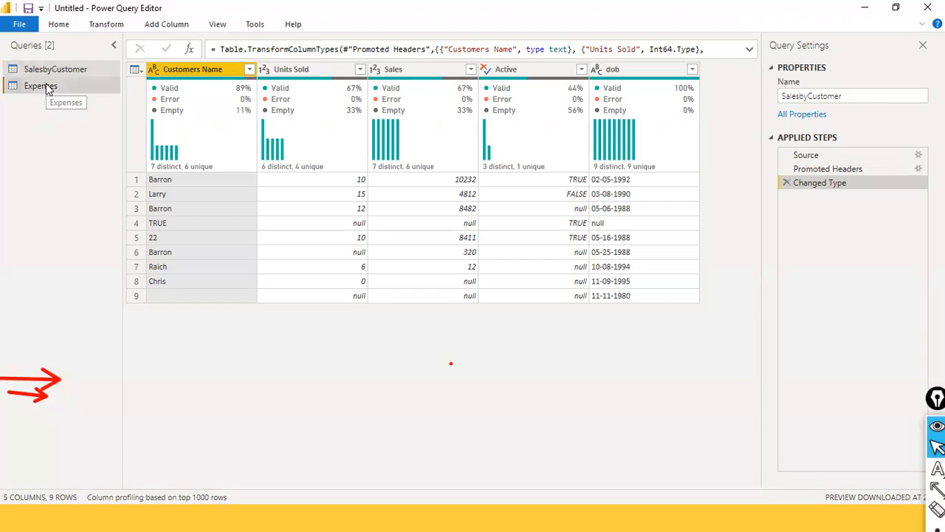
left_click(52, 72)
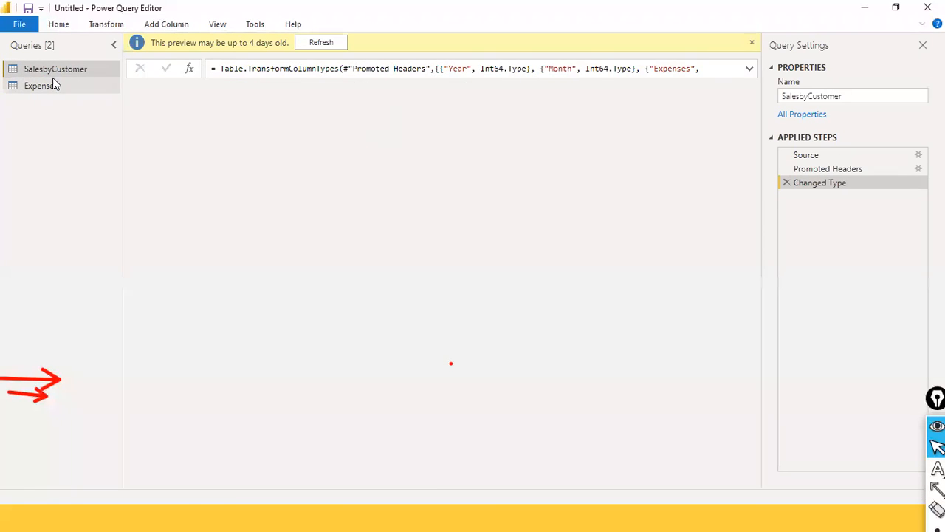
right_click(60, 71)
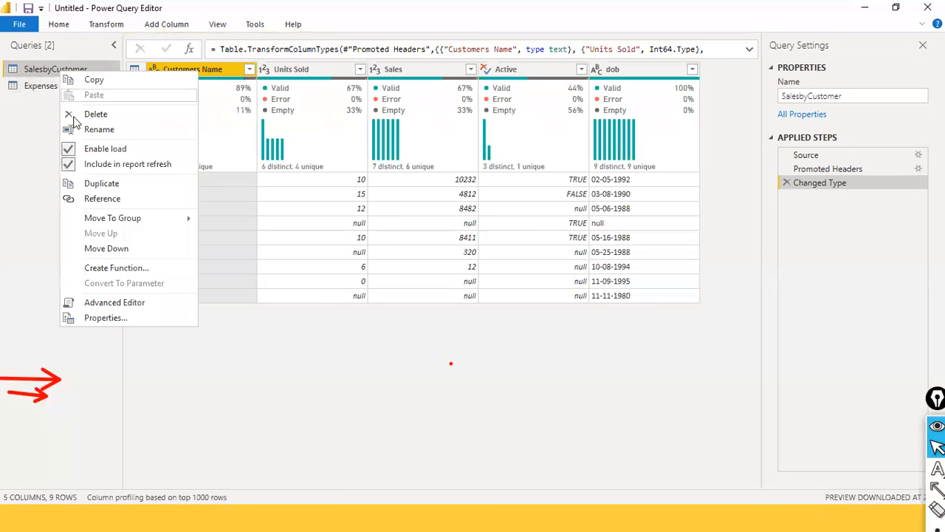
left_click(119, 152)
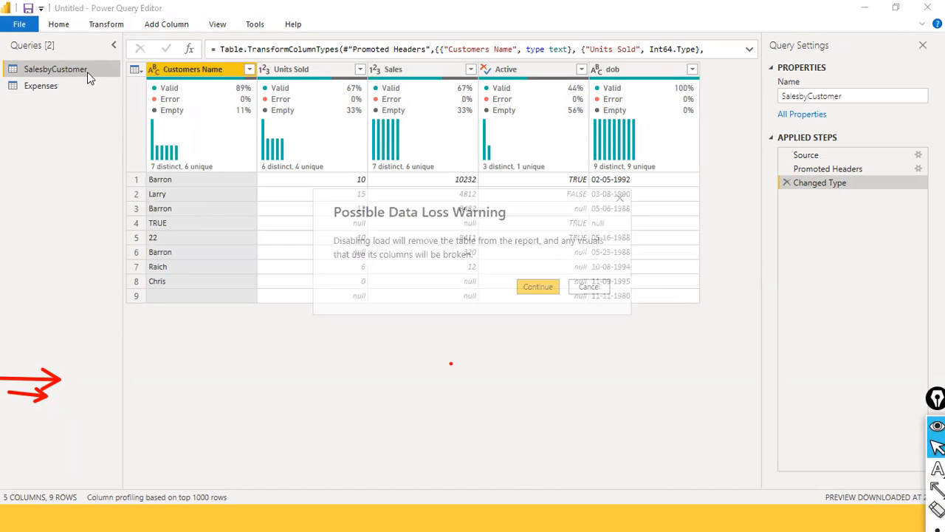
left_click(535, 287)
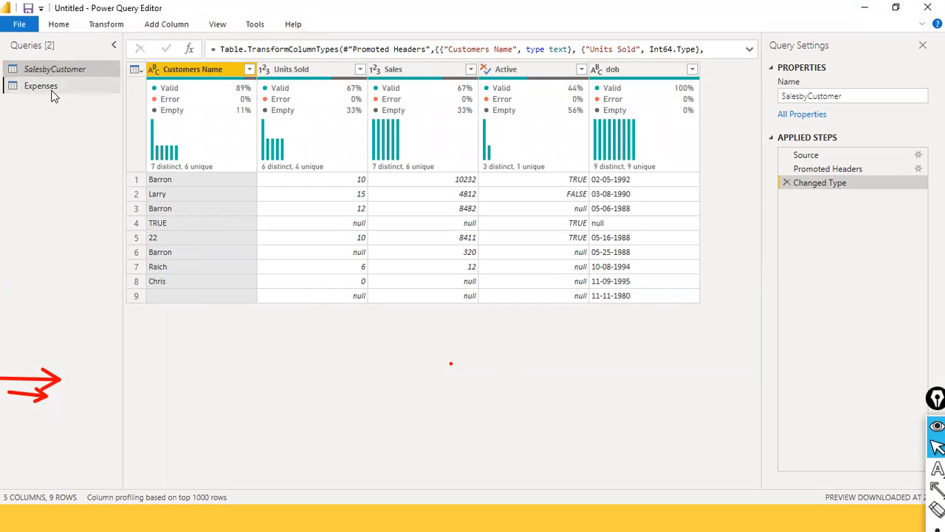
Step: Refresh the preview of the Expenses query and shrink the column statistics area below its table
left_click(51, 92)
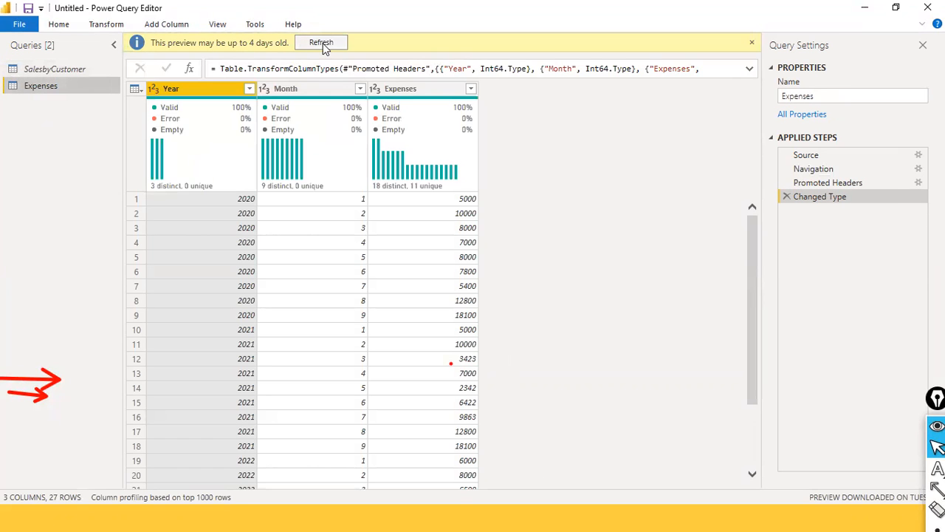
left_click(321, 42)
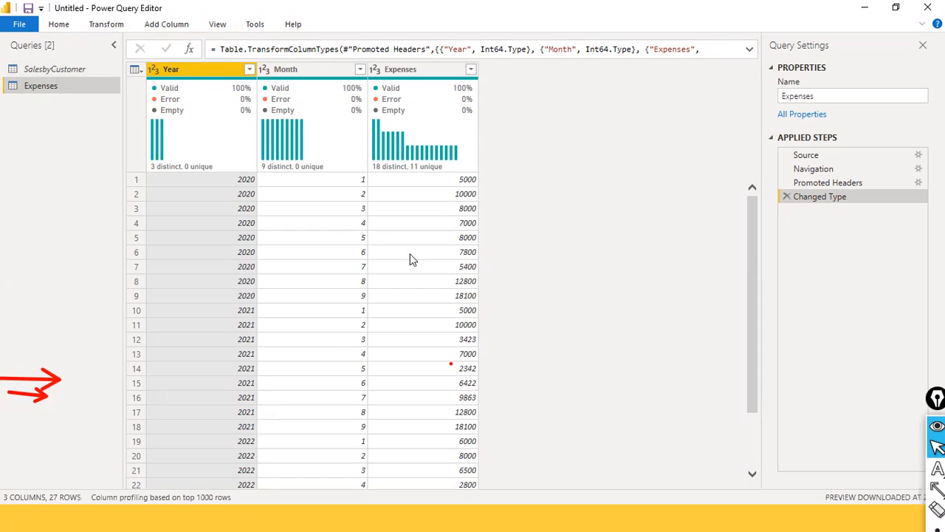
left_click(171, 74)
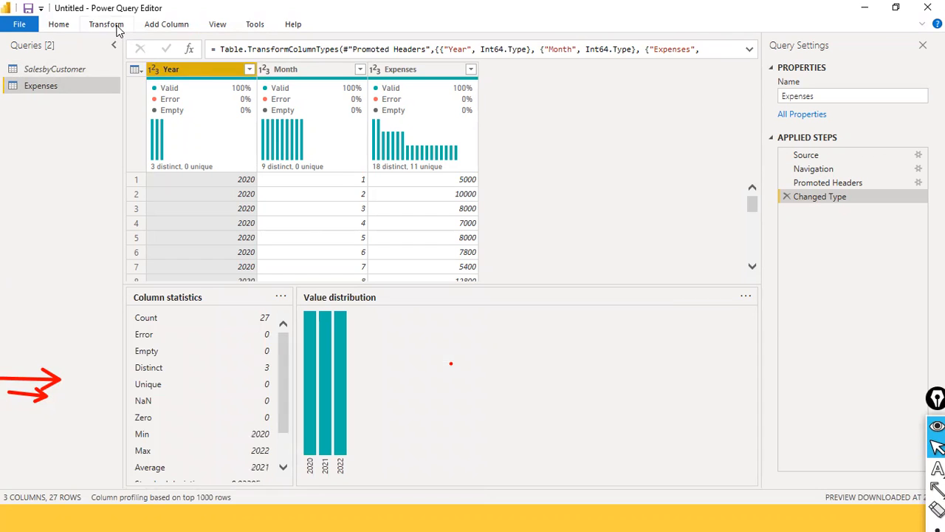
left_click(106, 25)
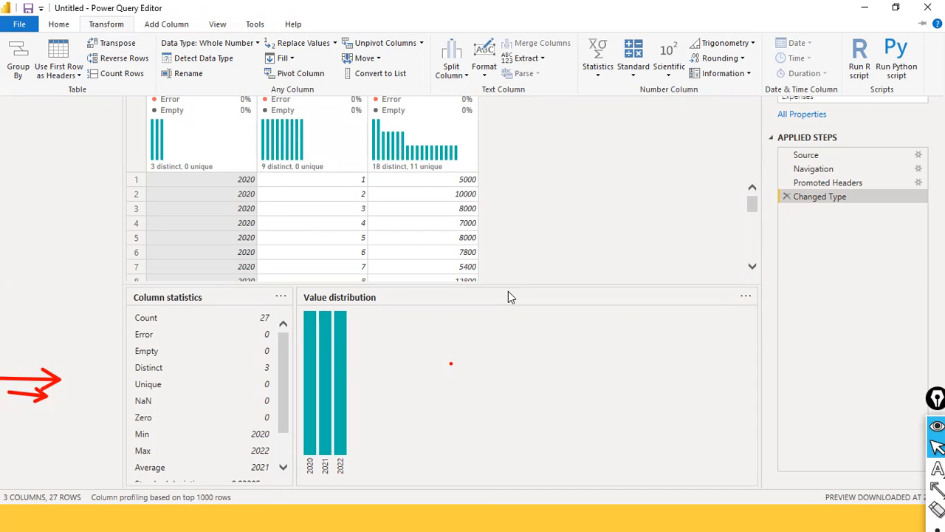
left_click(535, 279)
left_click_drag(538, 287, 519, 473)
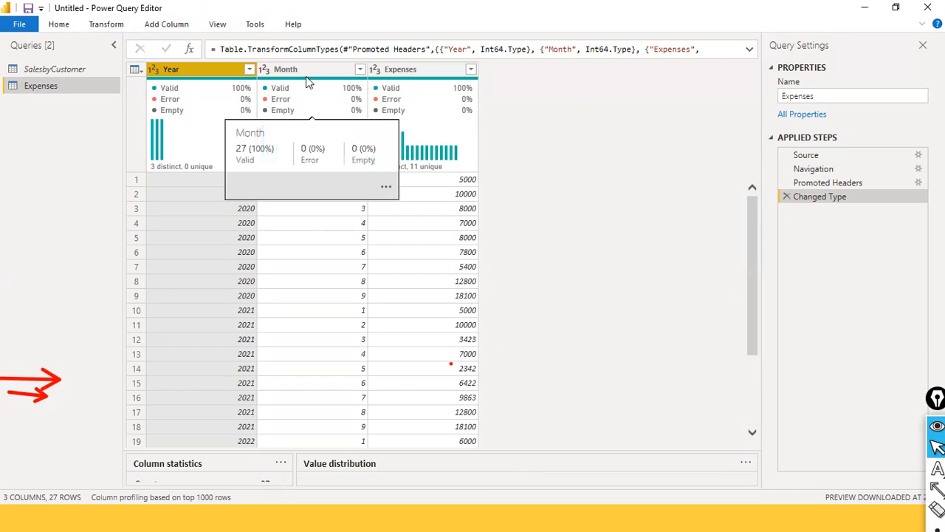
Step: Examine the distinct years listed in the Year column's filter without applying a filter
left_click(249, 69)
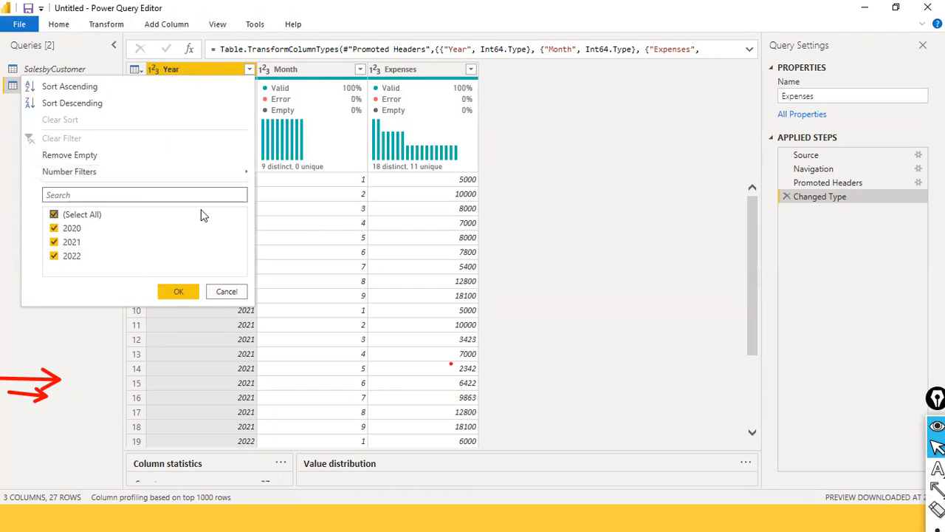
left_click(221, 291)
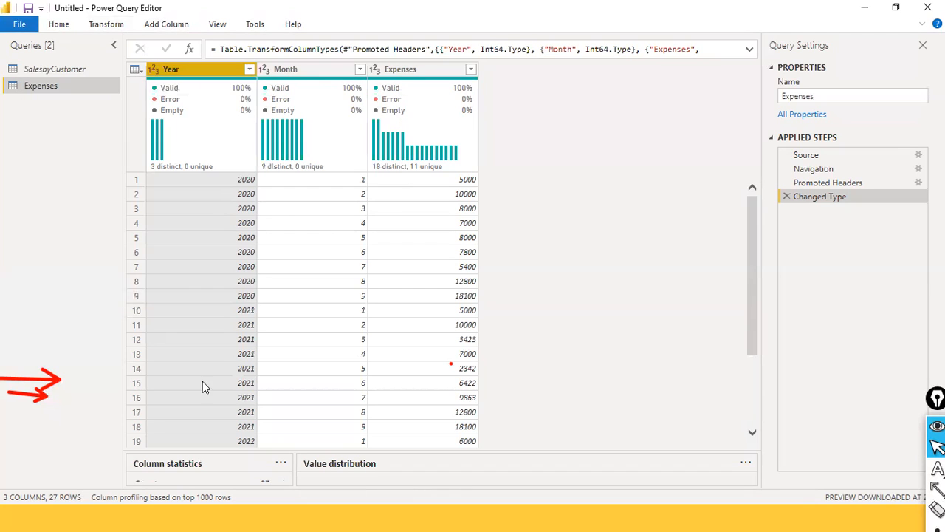
left_click(249, 69)
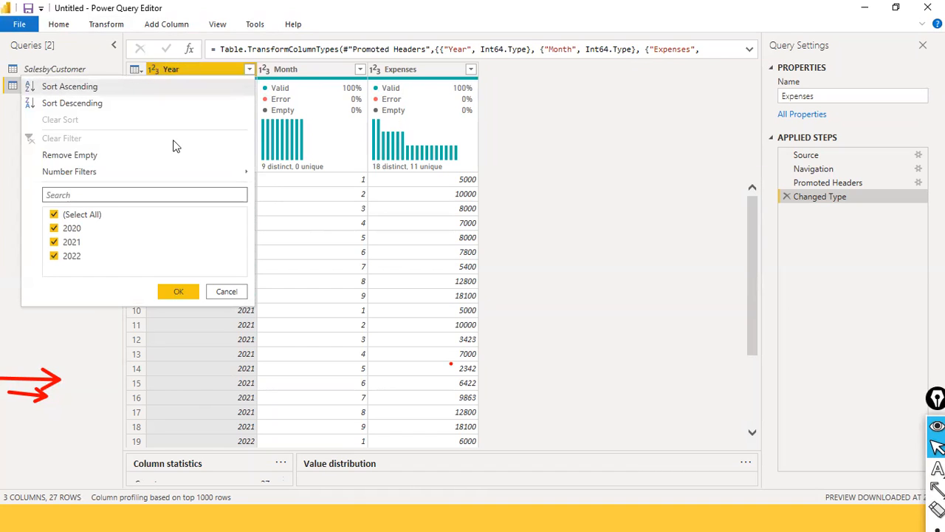
left_click(218, 293)
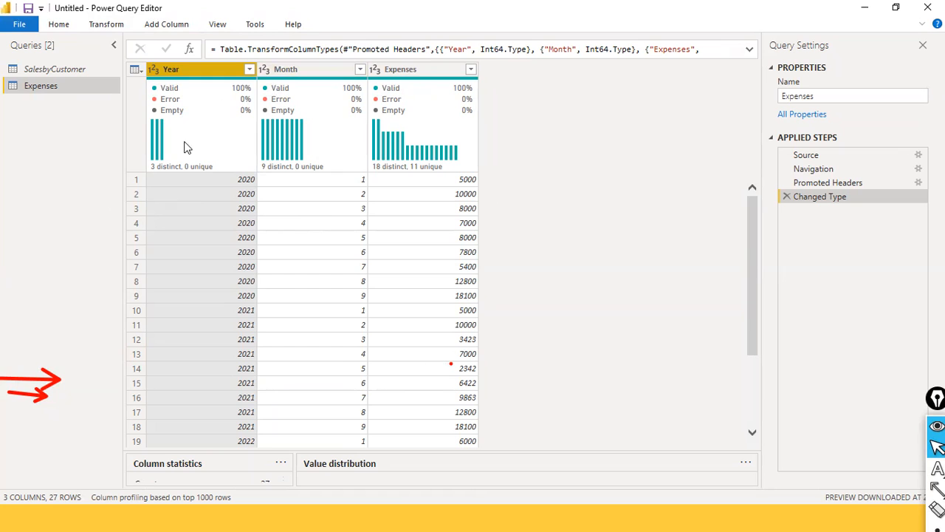
Step: Pivot the Year column of the Expenses query, using Expenses as the values column
right_click(198, 69)
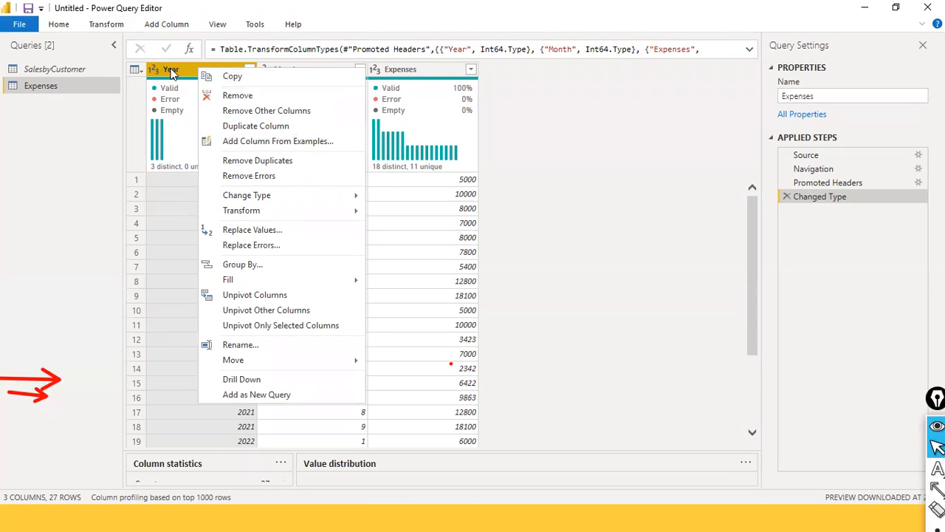
left_click(171, 71)
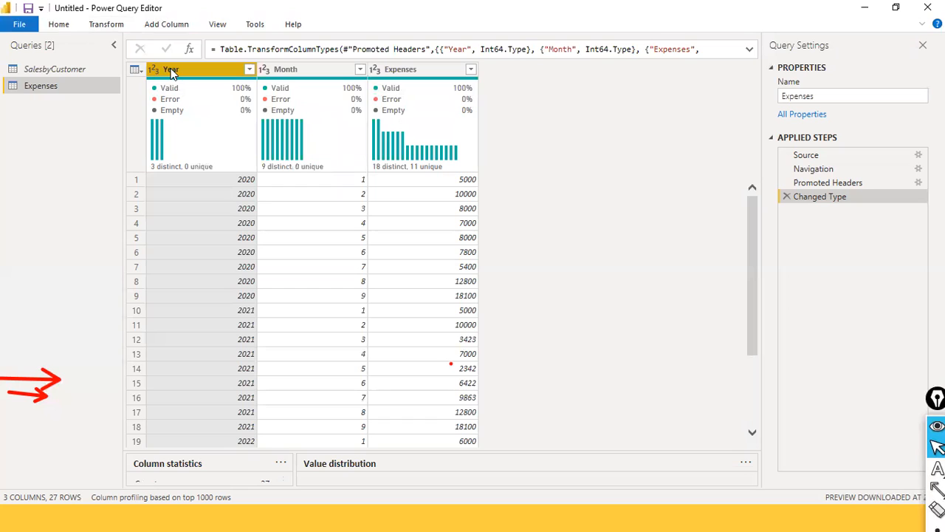
left_click(117, 28)
left_click(272, 76)
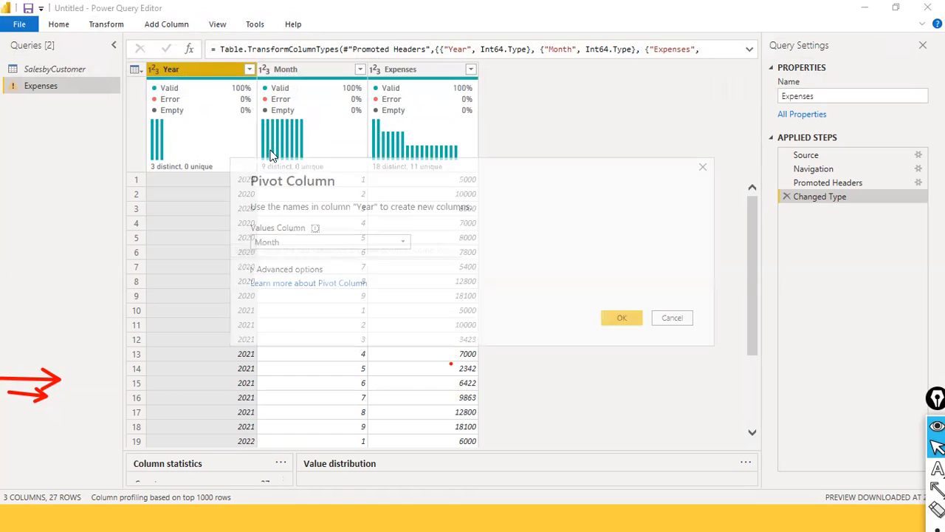
left_click(405, 243)
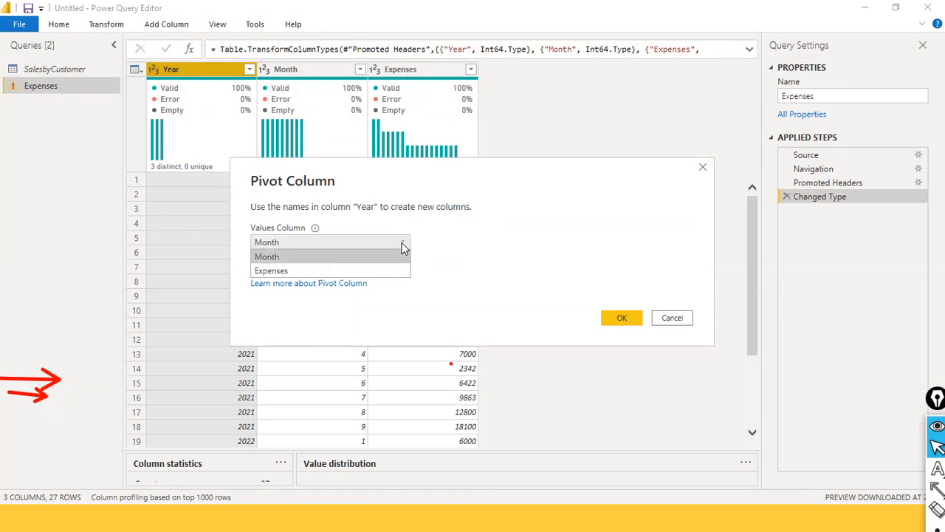
left_click(361, 271)
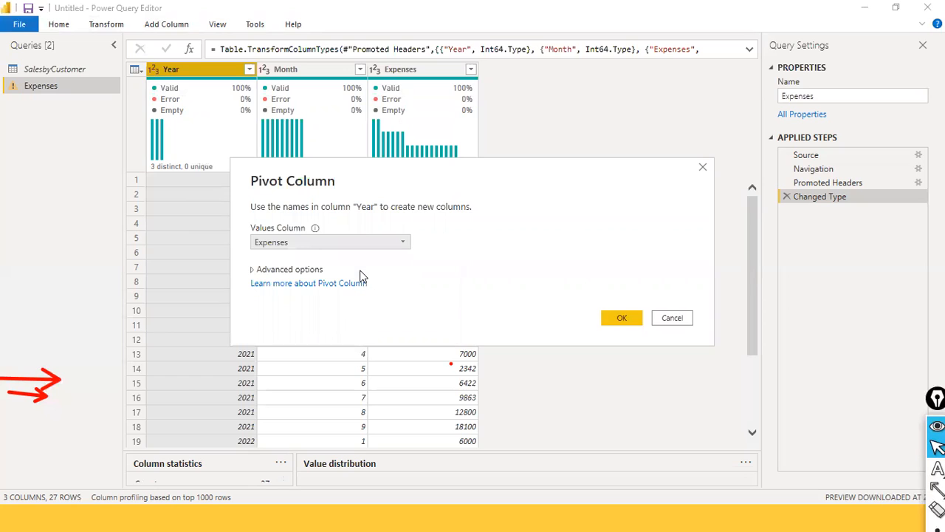
left_click(620, 322)
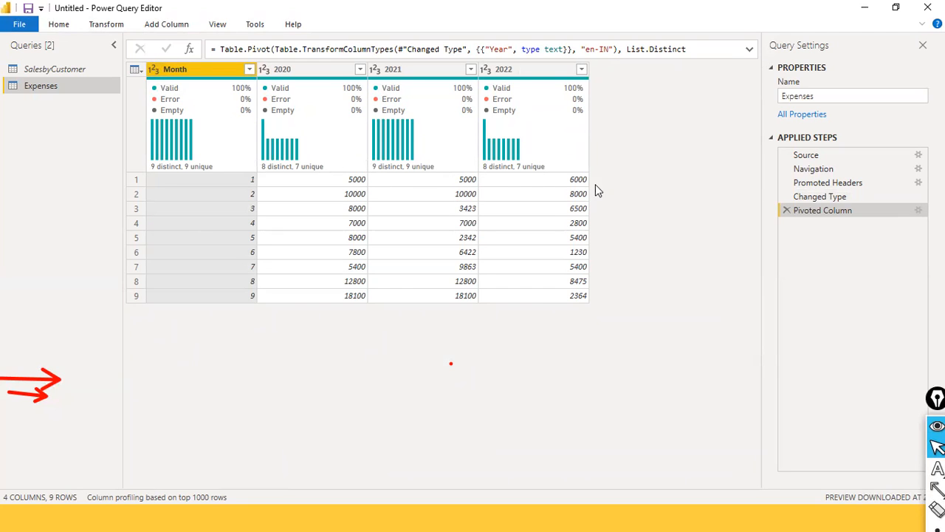
Step: Compare the Source, Promoted Headers and Pivoted Column steps of the Expenses query, and delete the Pivoted Column step
left_click(822, 156)
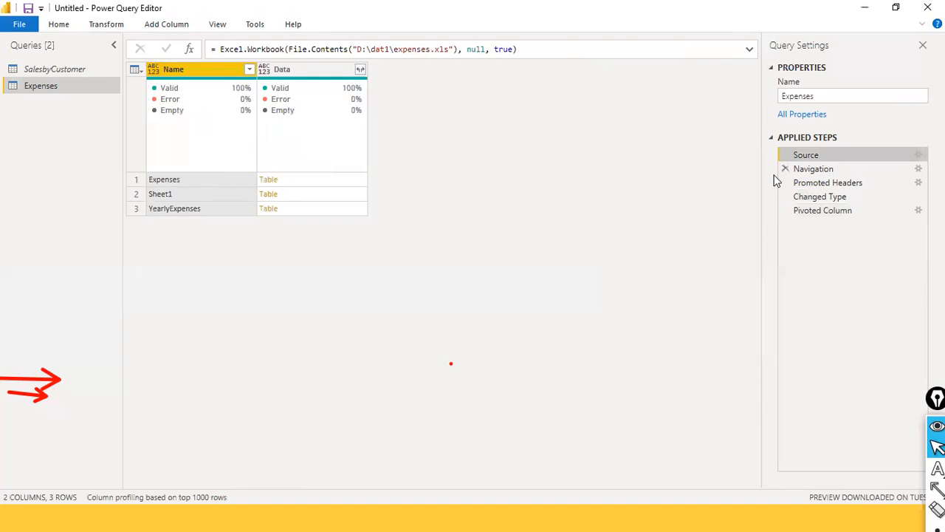
left_click(820, 183)
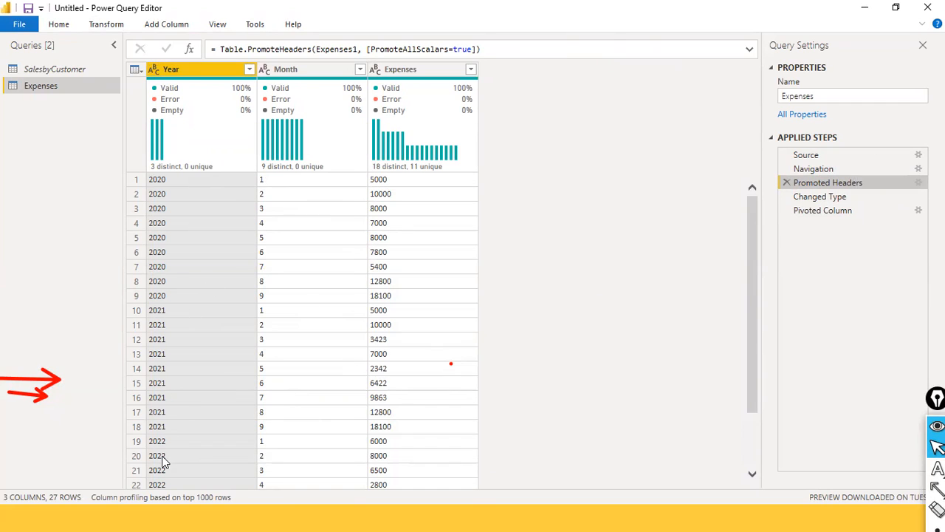
left_click(819, 212)
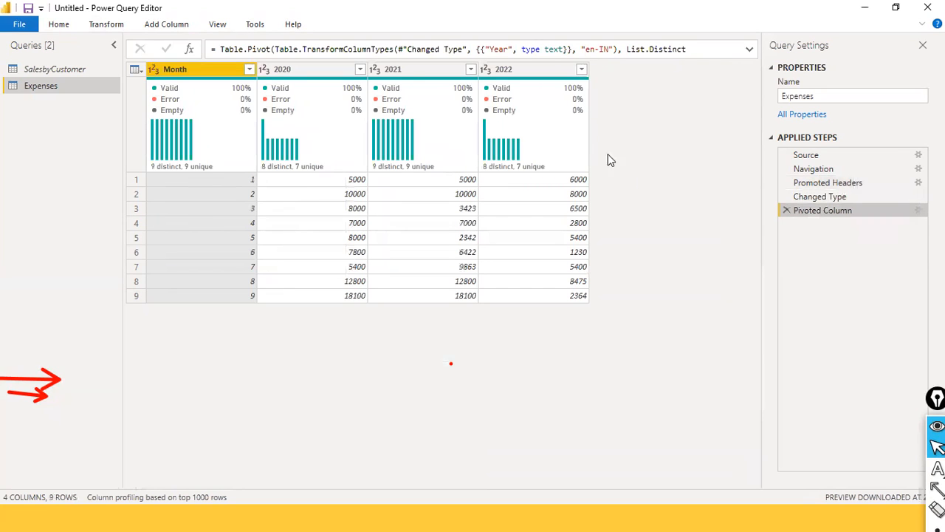
left_click(786, 211)
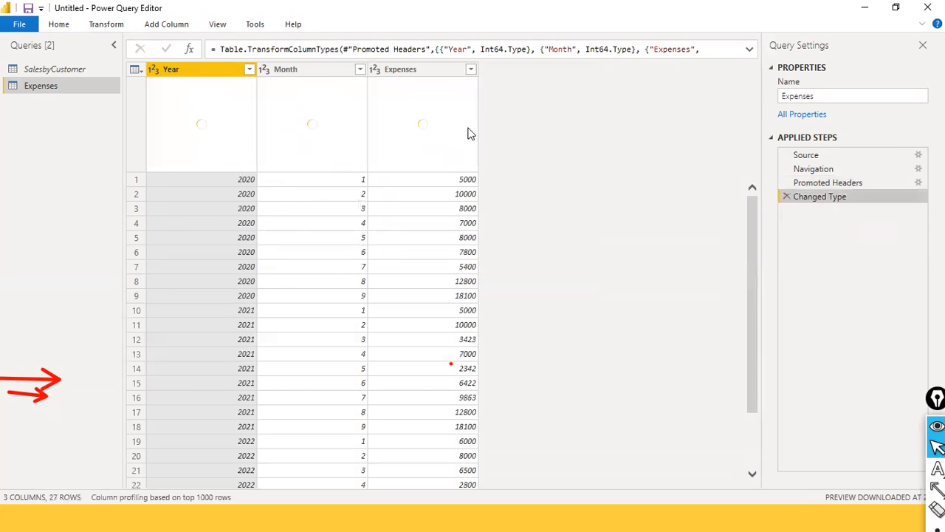
Step: Pivot the Month column of the Expenses query with Expenses as the values column, and review all resulting month columns
left_click(325, 74)
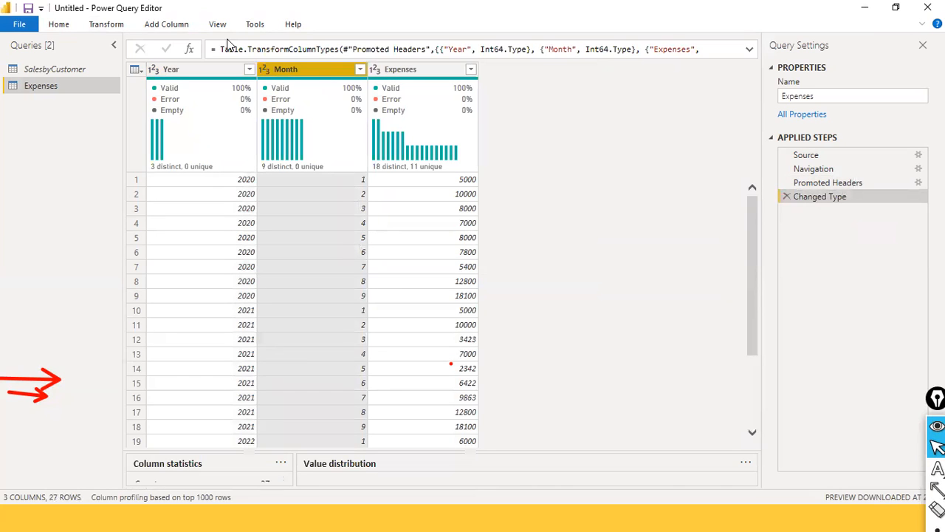
left_click(124, 30)
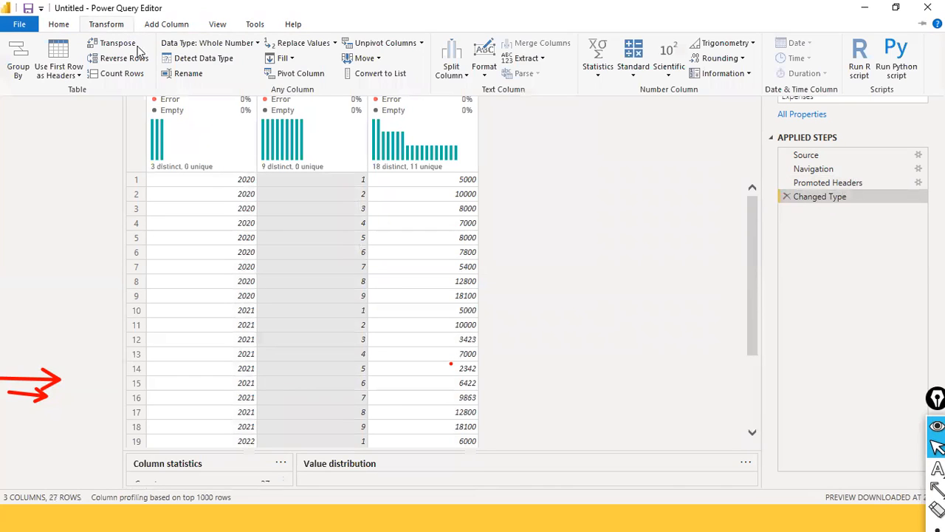
left_click(294, 71)
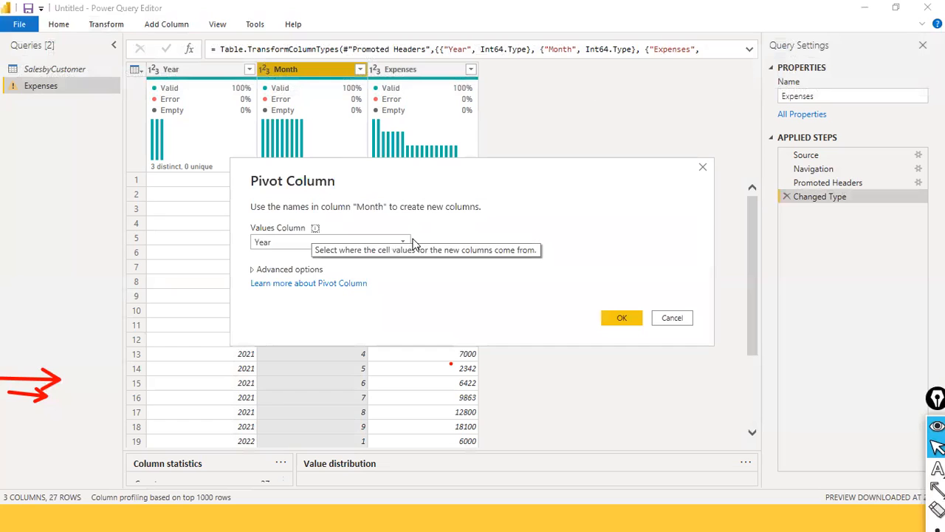
left_click(405, 243)
left_click(390, 265)
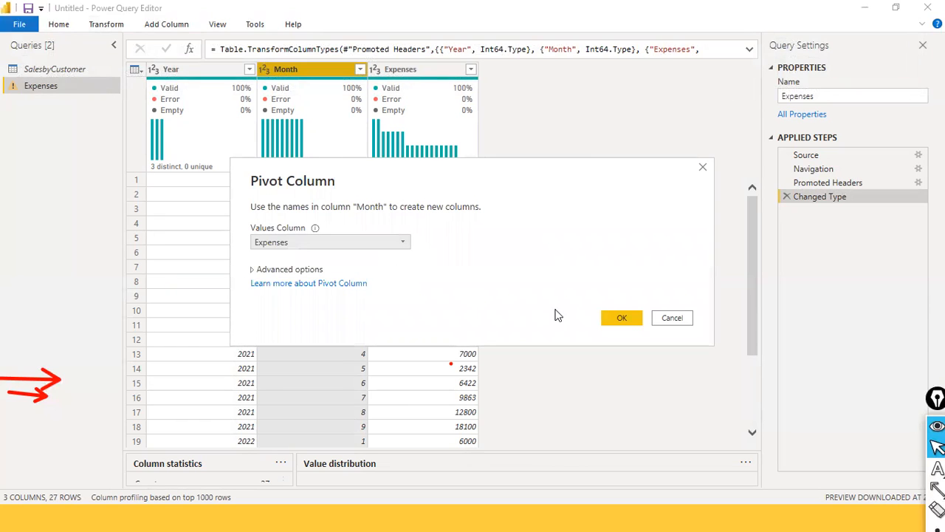
left_click(619, 318)
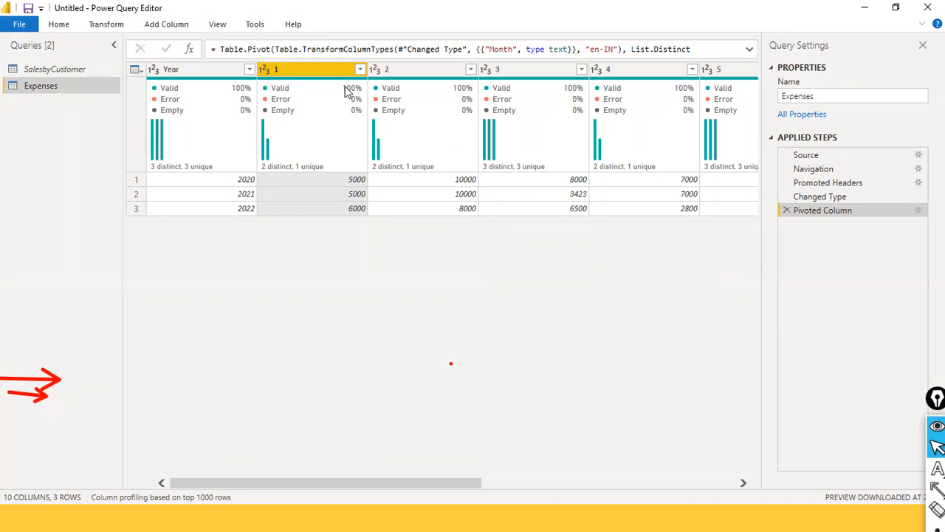
left_click_drag(311, 479, 631, 462)
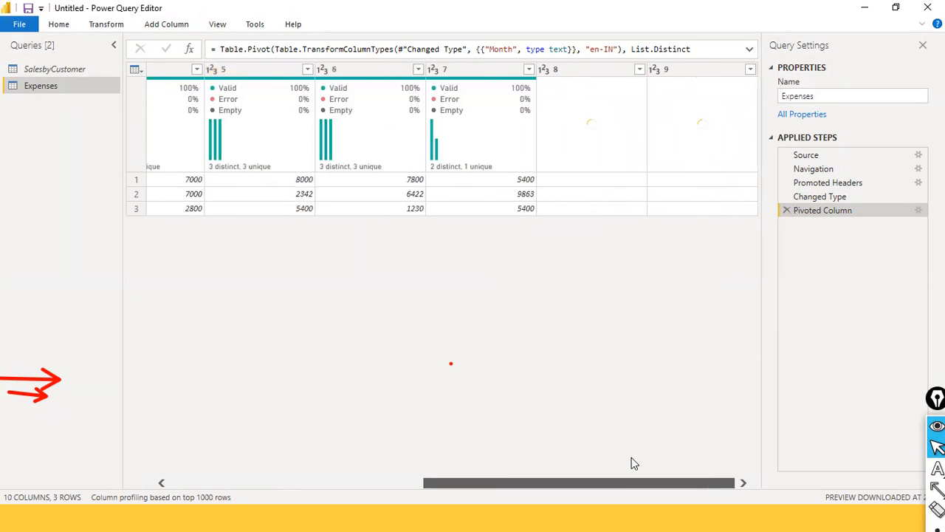
left_click_drag(555, 455, 244, 441)
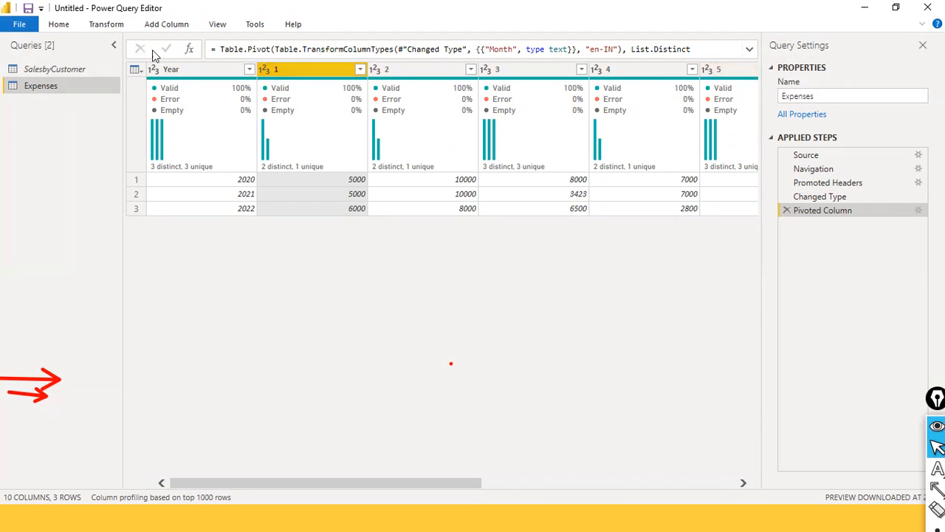
Step: Review the available unpivot options for the pivoted Expenses table without applying one
left_click(108, 25)
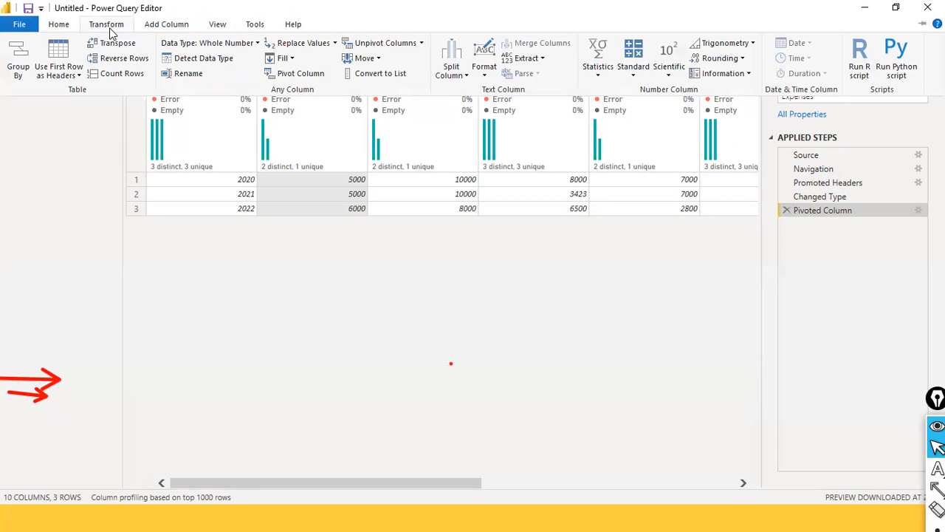
left_click(423, 46)
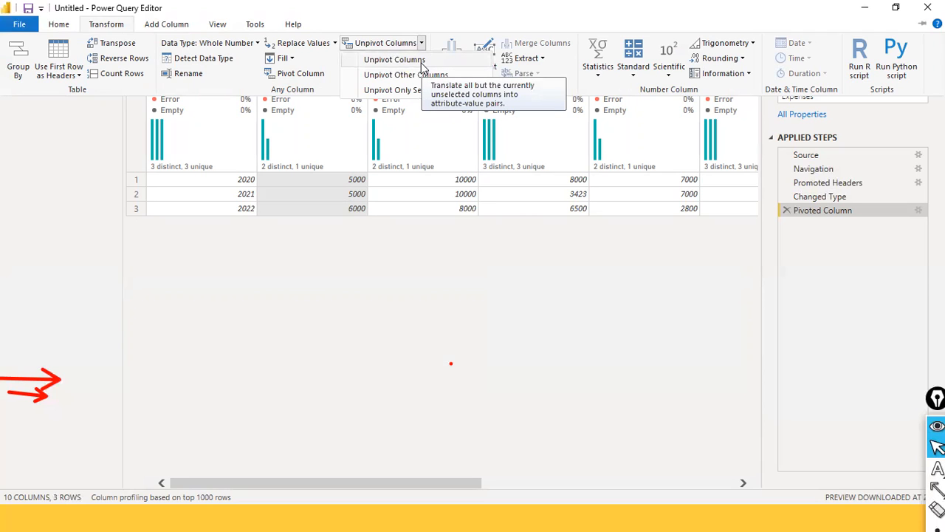
left_click(352, 447)
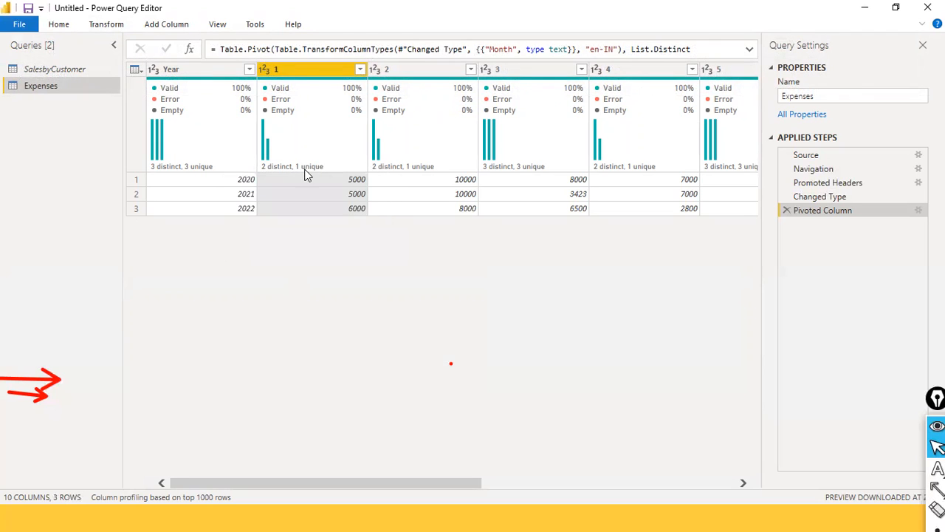
left_click_drag(283, 485, 557, 486)
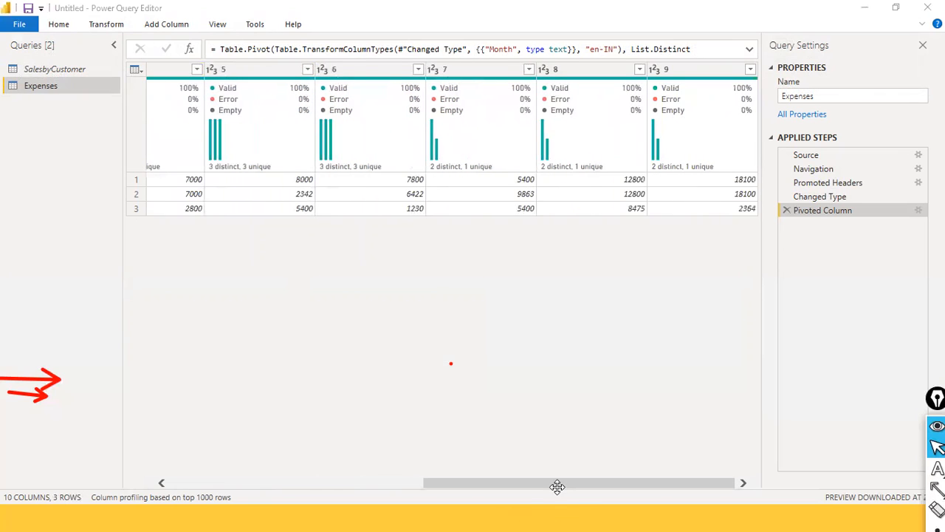
left_click(692, 74)
left_click(591, 72, "ctrl")
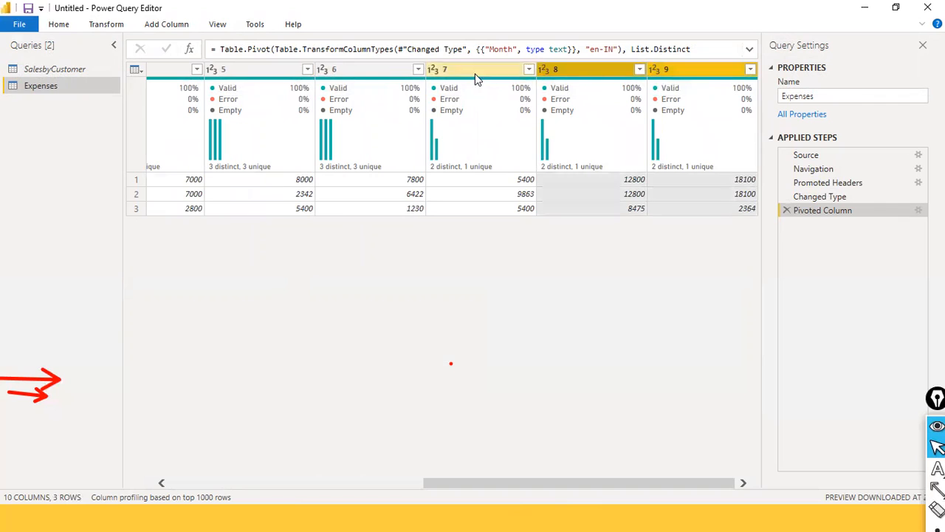
left_click(476, 79, "ctrl")
left_click(388, 78, "ctrl")
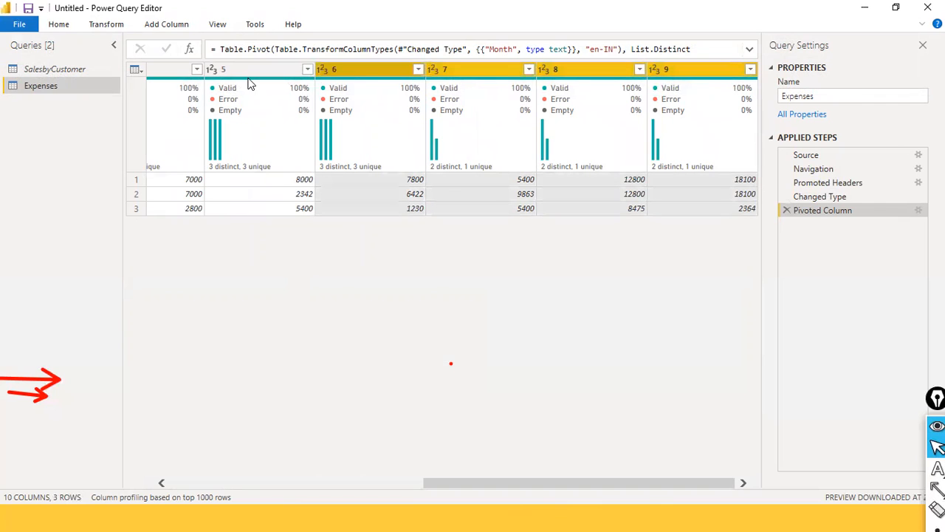
Step: Unpivot month columns 1 through 9 of the Expenses query with Unpivot Columns, leaving the Year column out of the selection
left_click(251, 80)
left_click_drag(412, 447, 182, 452)
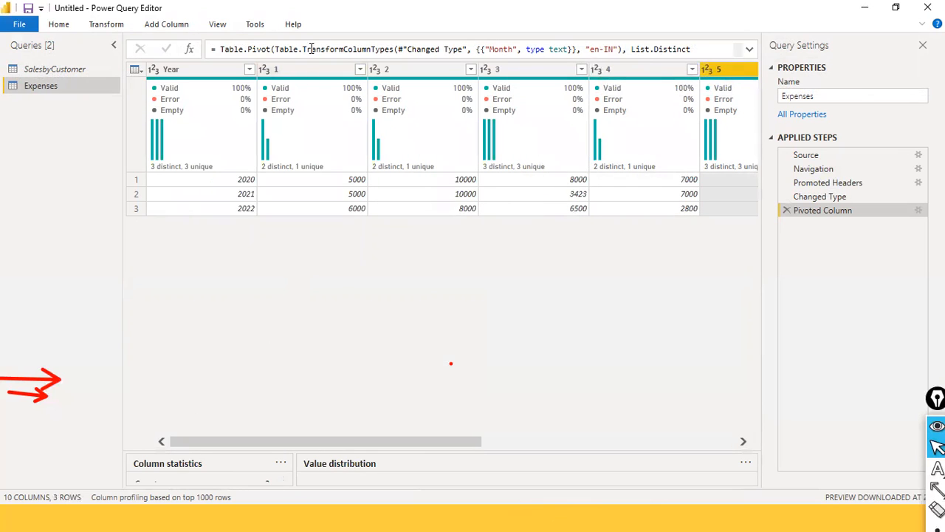
left_click(343, 73, "ctrl")
left_click(399, 80, "ctrl")
left_click(529, 80, "ctrl")
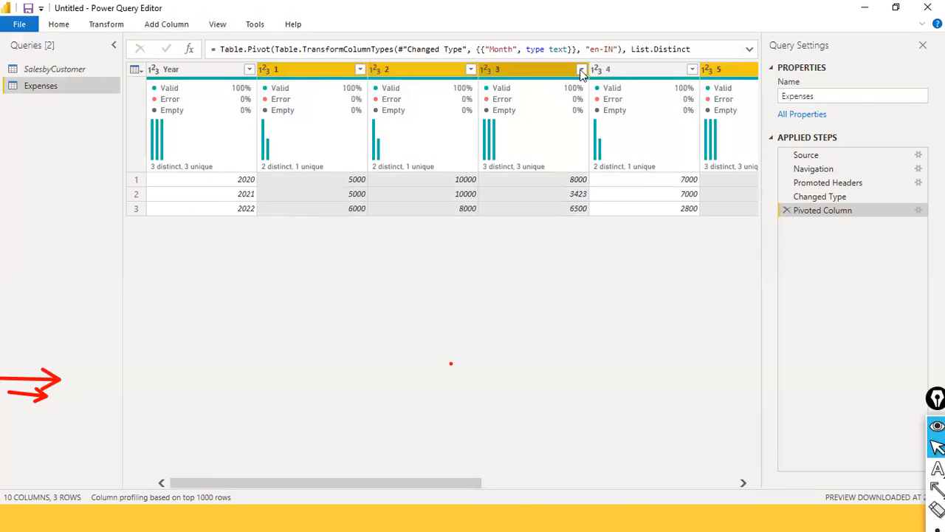
left_click(602, 92, "ctrl")
scroll(322, 481, "right", 3)
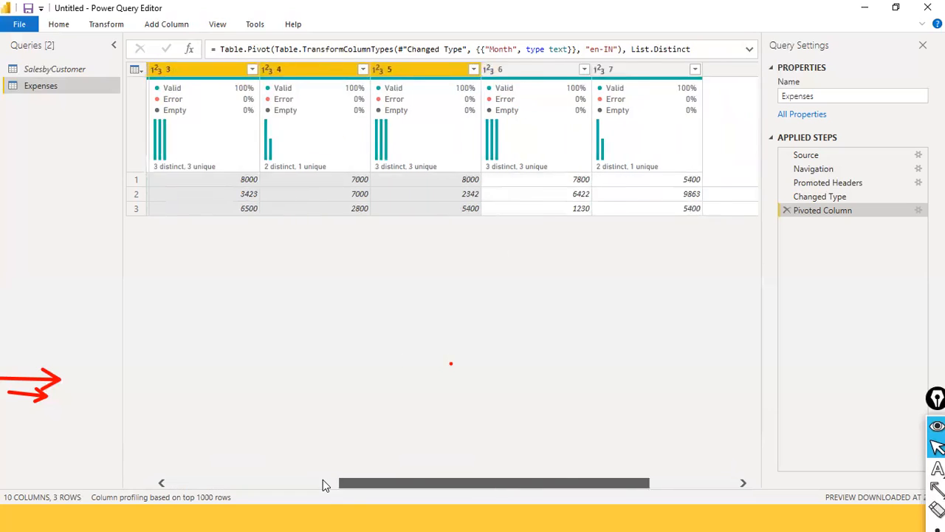
scroll(323, 482, "right", 3)
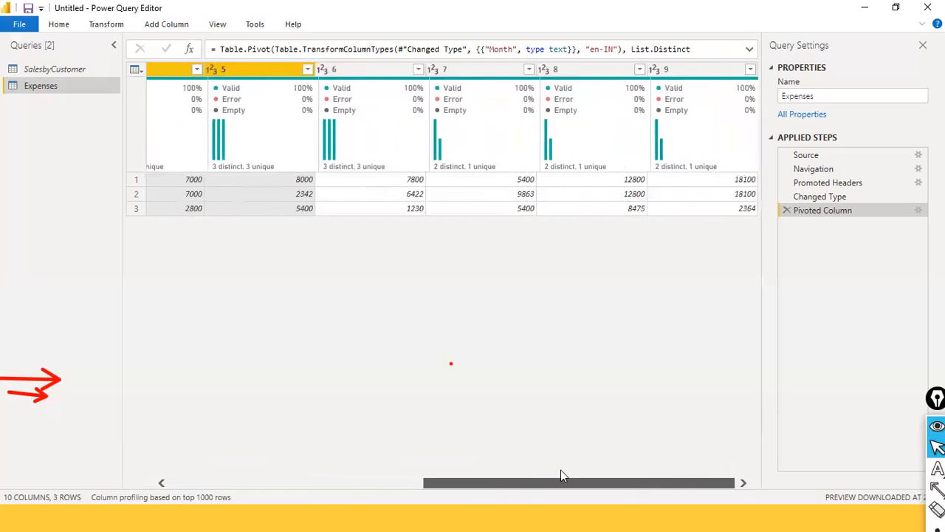
left_click(368, 69, "ctrl")
left_click(433, 69, "ctrl")
left_click(565, 70)
left_click(565, 70, "ctrl")
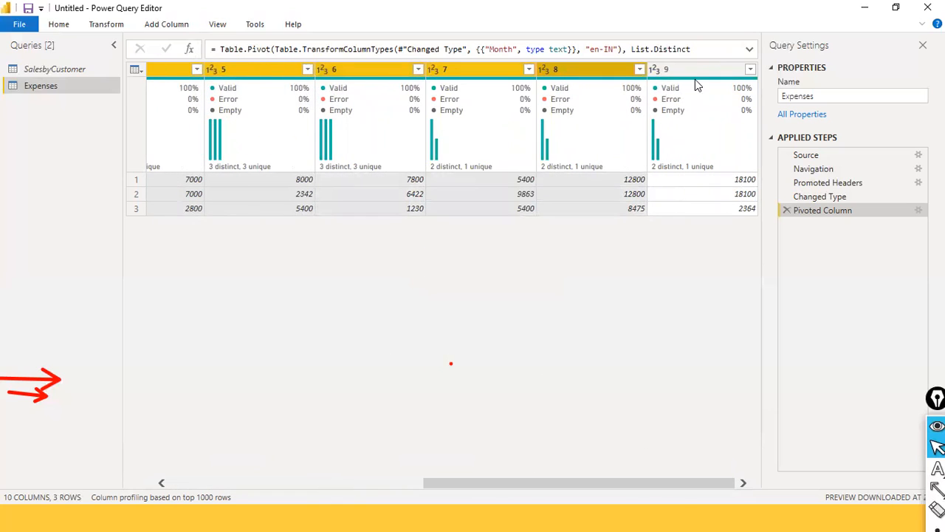
left_click(695, 71, "ctrl")
left_click_drag(451, 484, 153, 466)
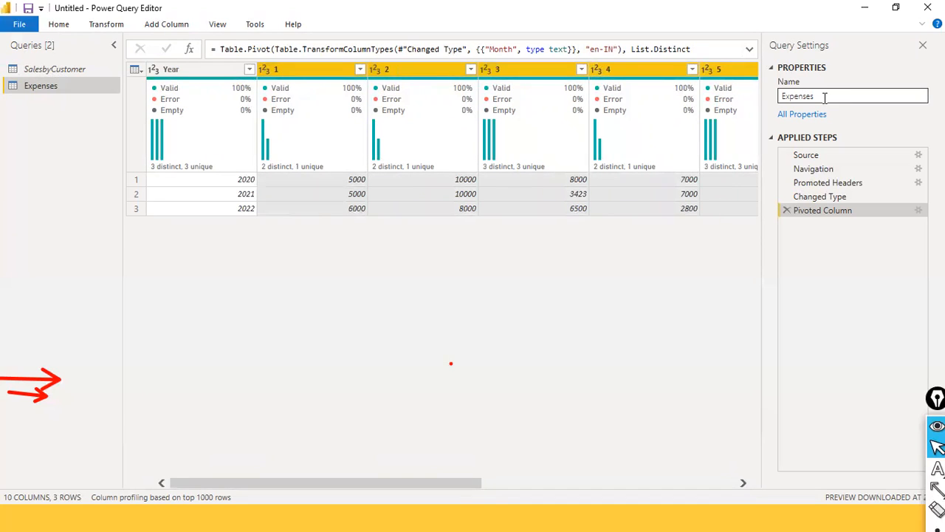
left_click(120, 27)
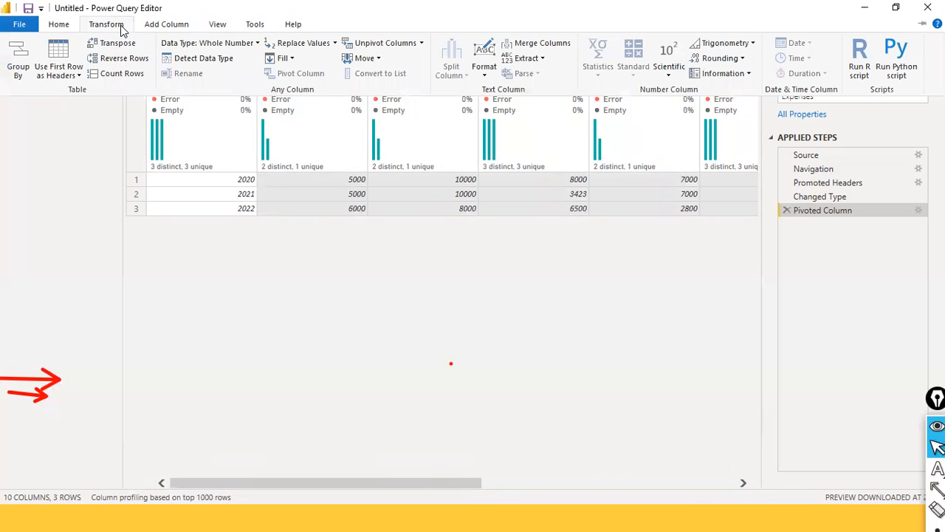
left_click(420, 43)
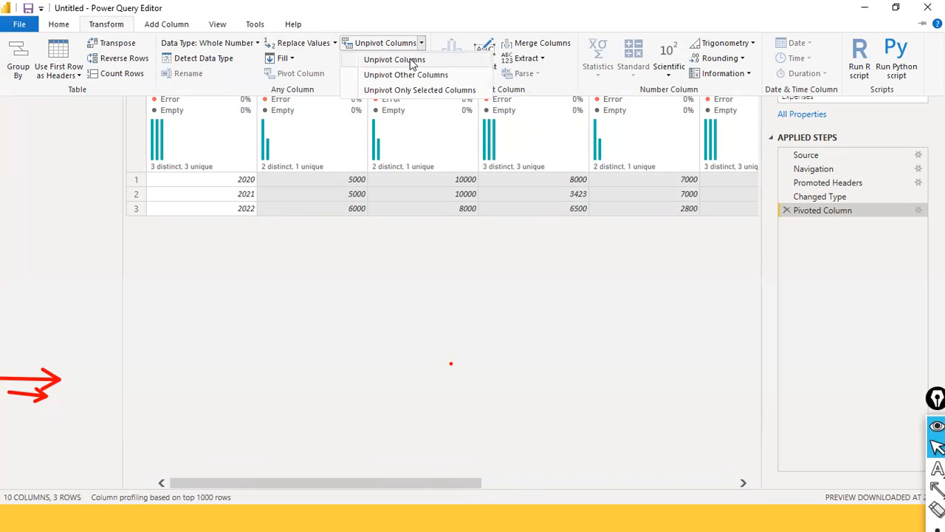
left_click(408, 62)
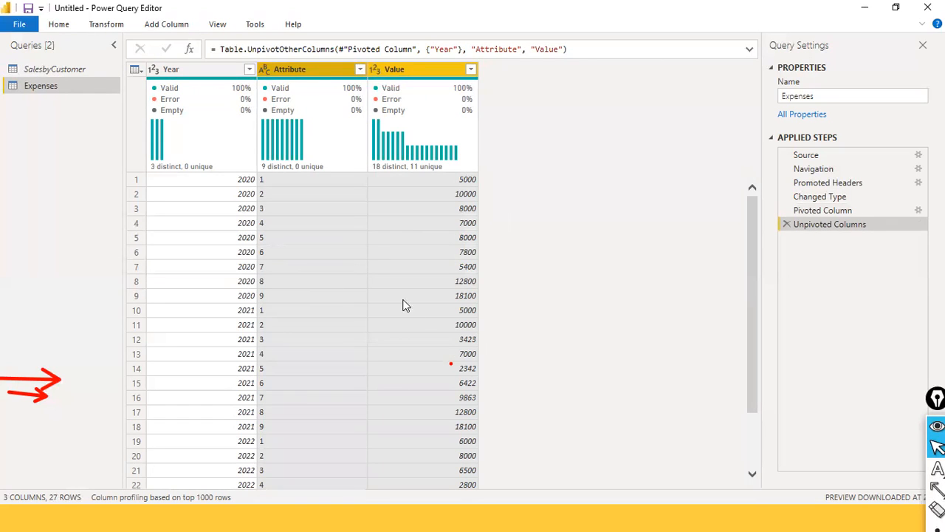
Step: Rename the Attribute column to Month and the Value column to Expenses
left_click(327, 73)
double_click(321, 70)
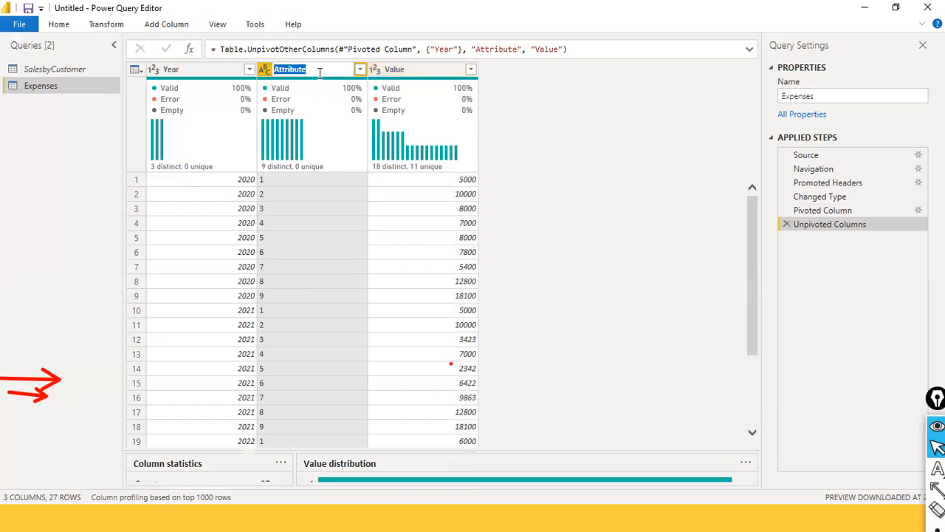
type("Month")
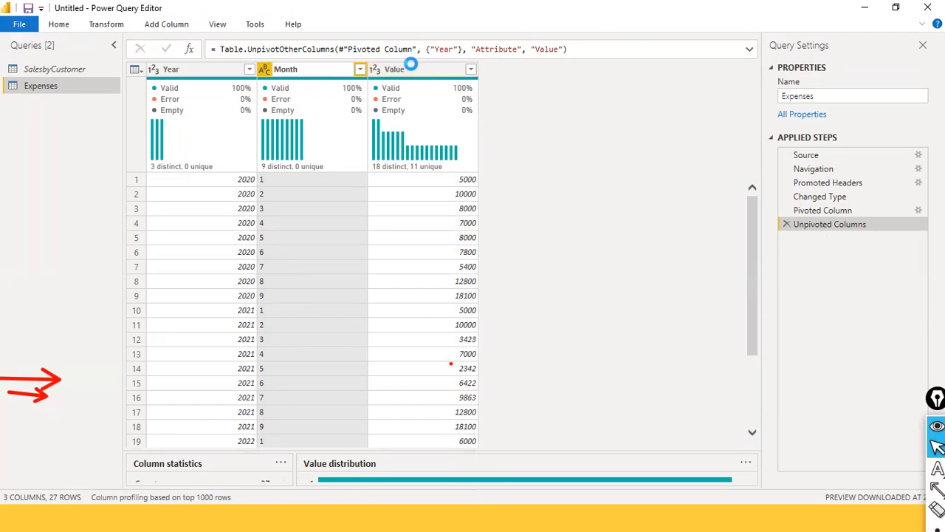
key("Return")
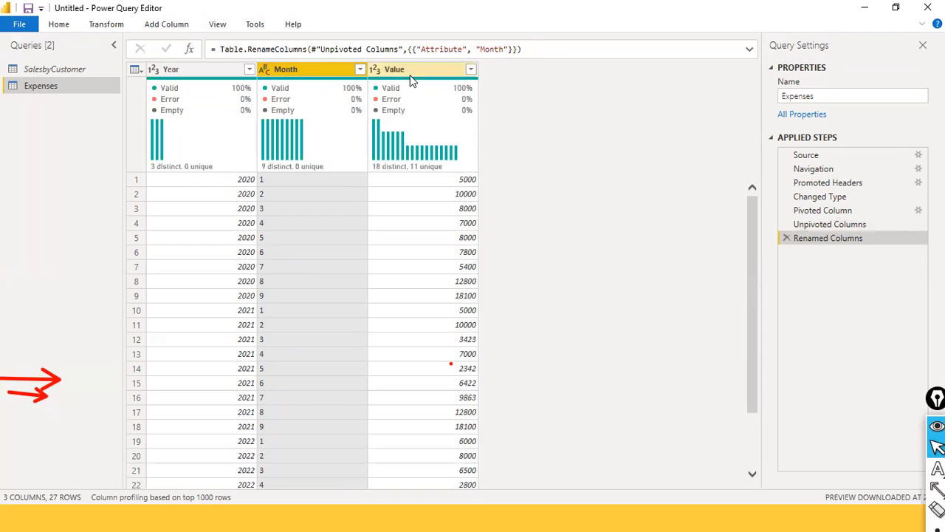
left_click(414, 71)
double_click(415, 70)
type("Expen")
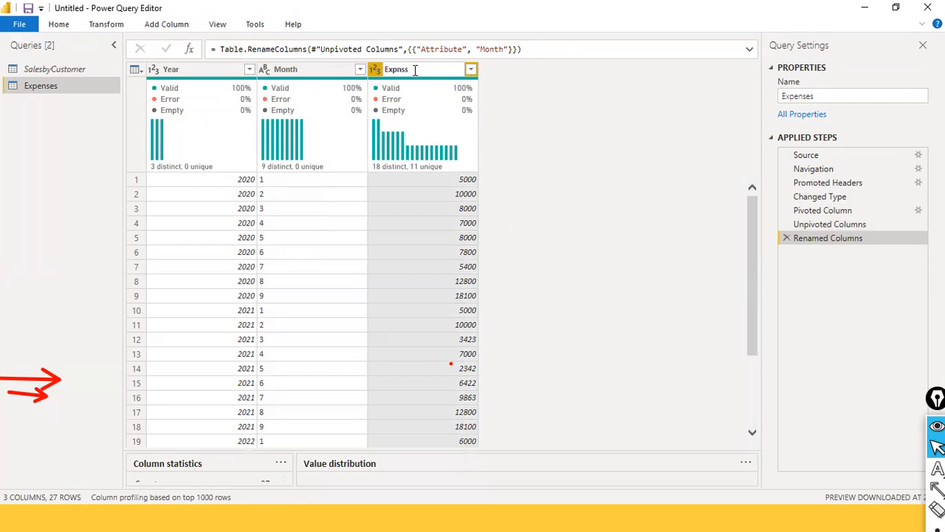
type("ses")
key("Return")
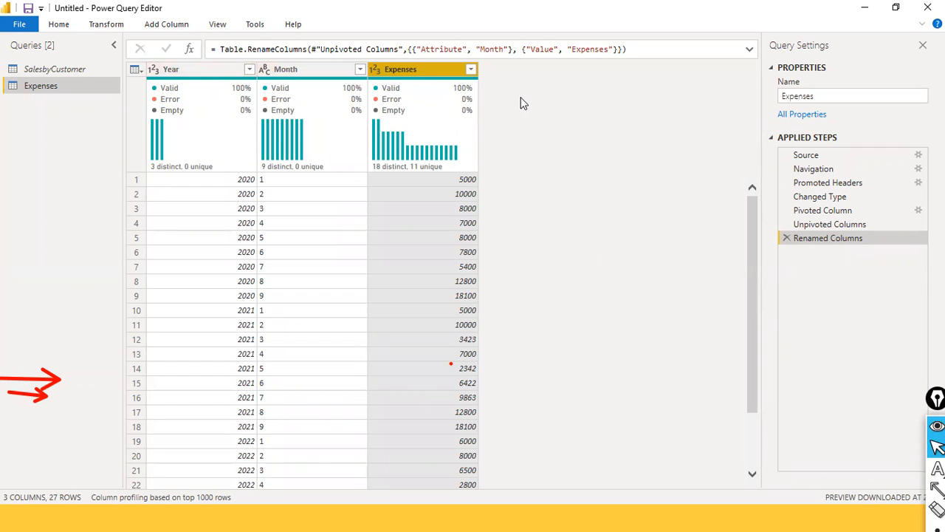
Step: Delete the Renamed Columns and Unpivoted Columns steps from the Expenses query
left_click(787, 239)
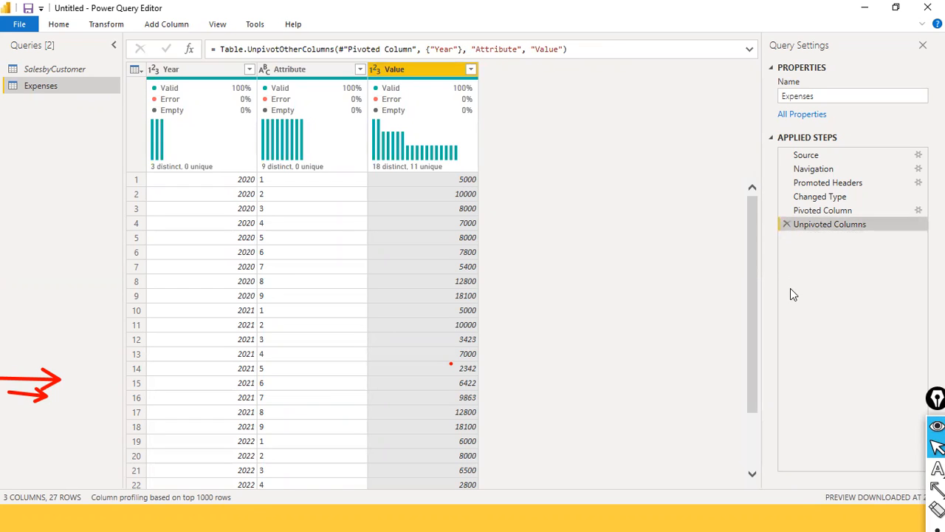
key("ctrl+shift+a")
left_click_drag(790, 300, 786, 238)
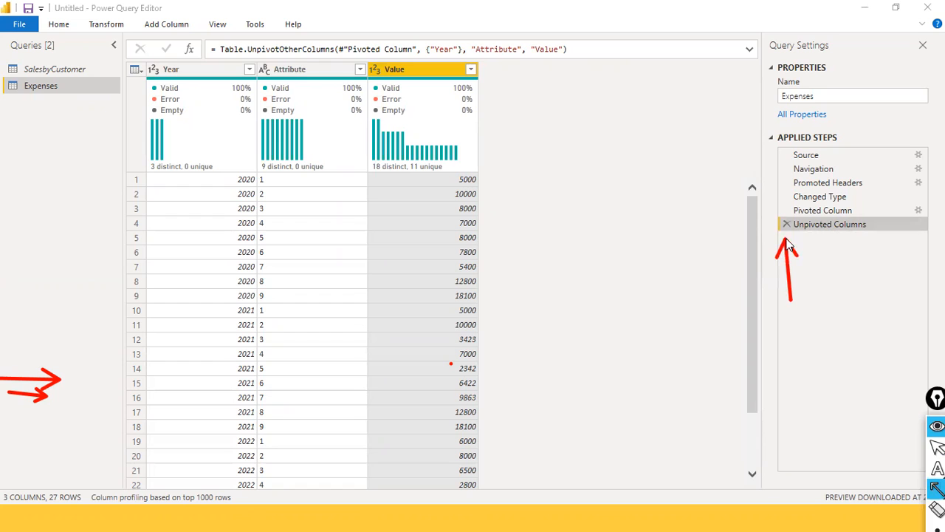
key("ctrl+shift+2")
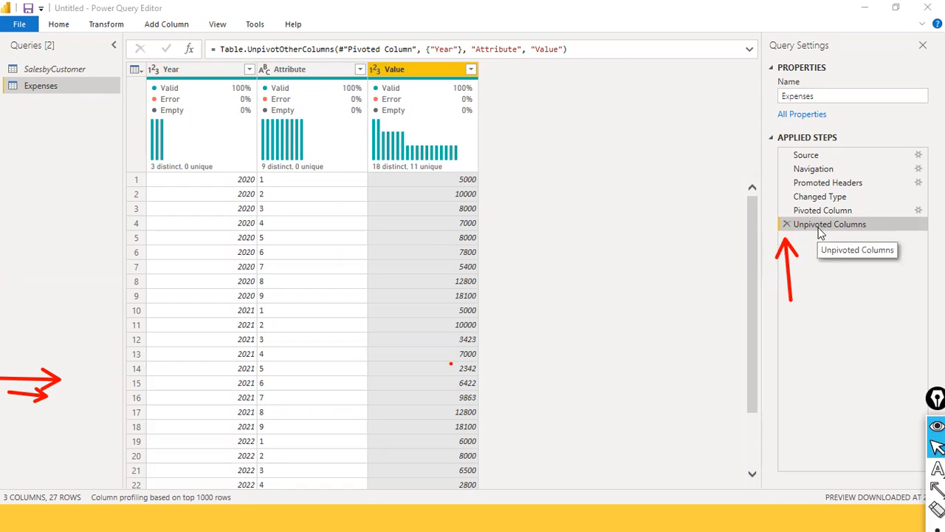
left_click(787, 224)
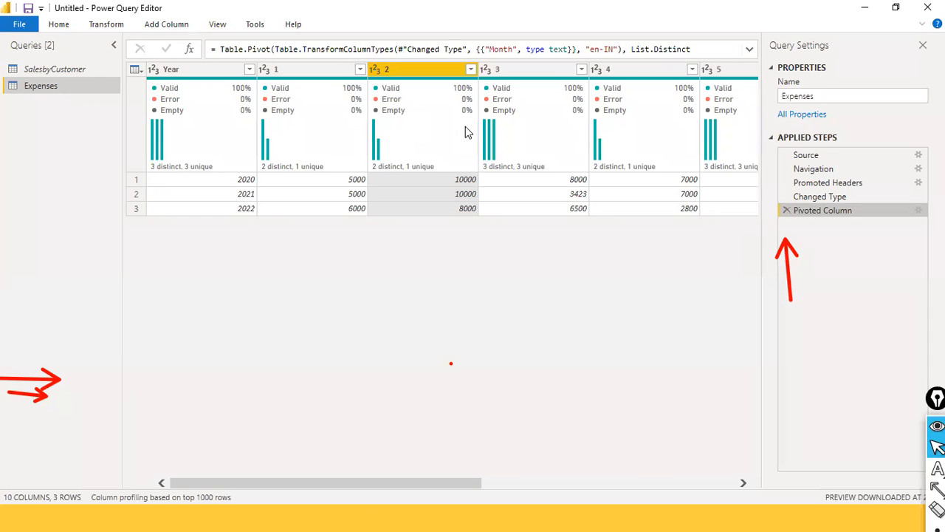
Step: Unpivot every column except Year in the Expenses query with Unpivot Other Columns
mouse_move(185, 146)
left_click_drag(295, 483, 198, 485)
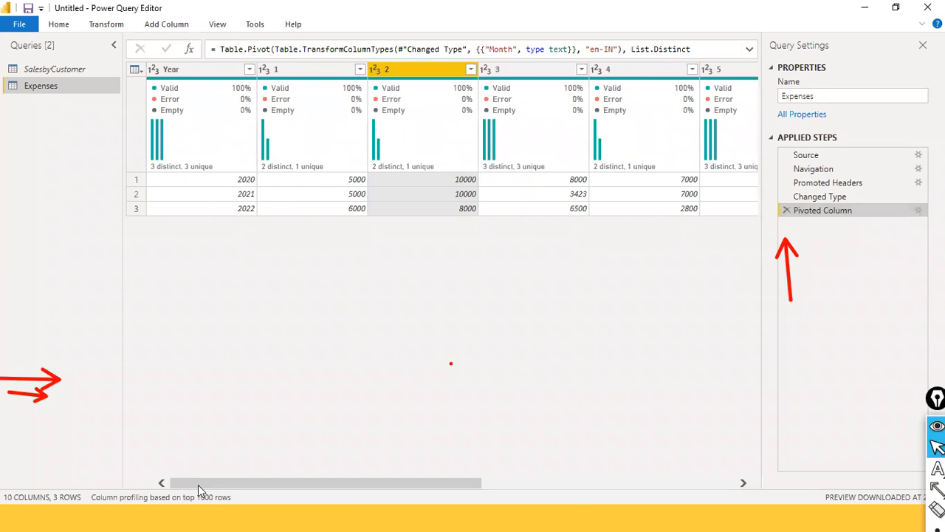
left_click(195, 67)
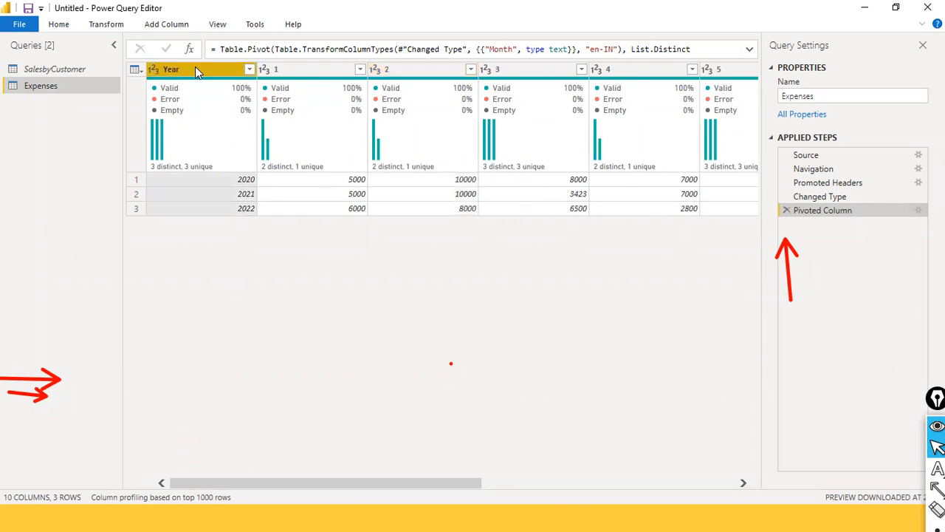
left_click(110, 27)
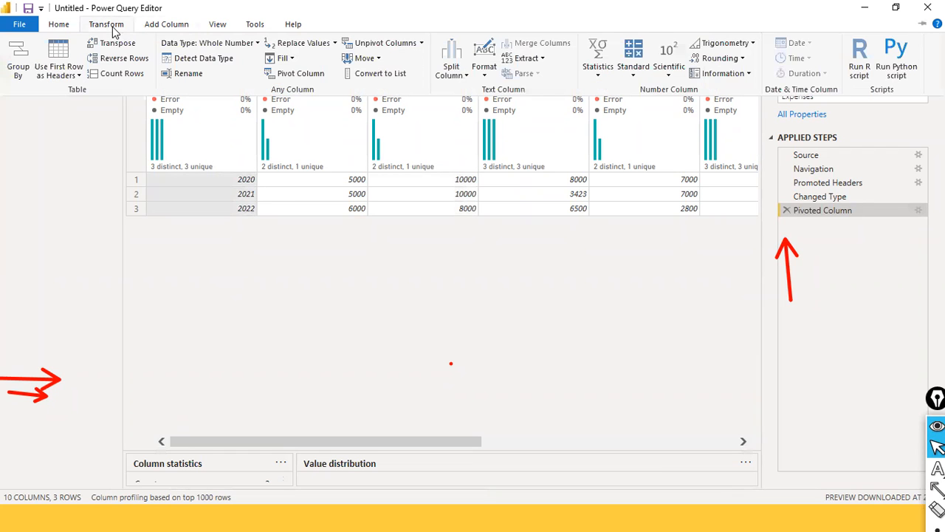
left_click(420, 43)
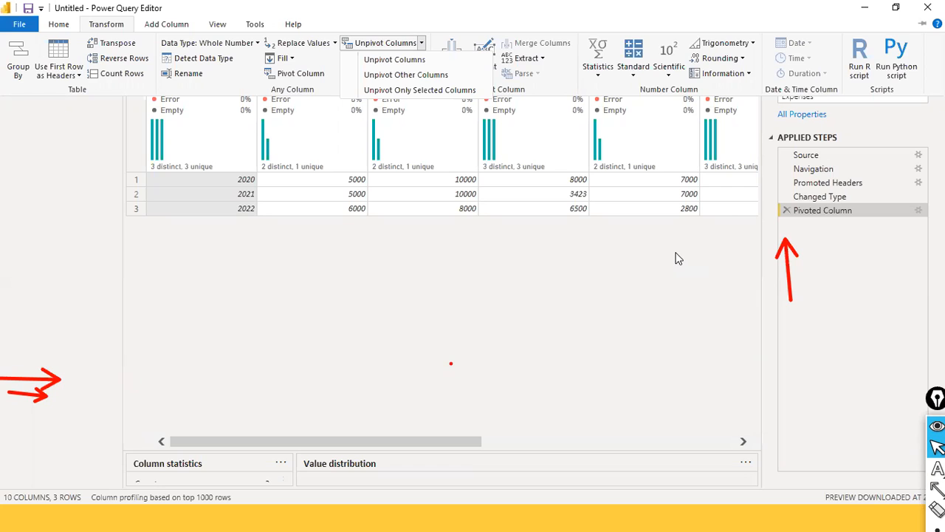
left_click(591, 301)
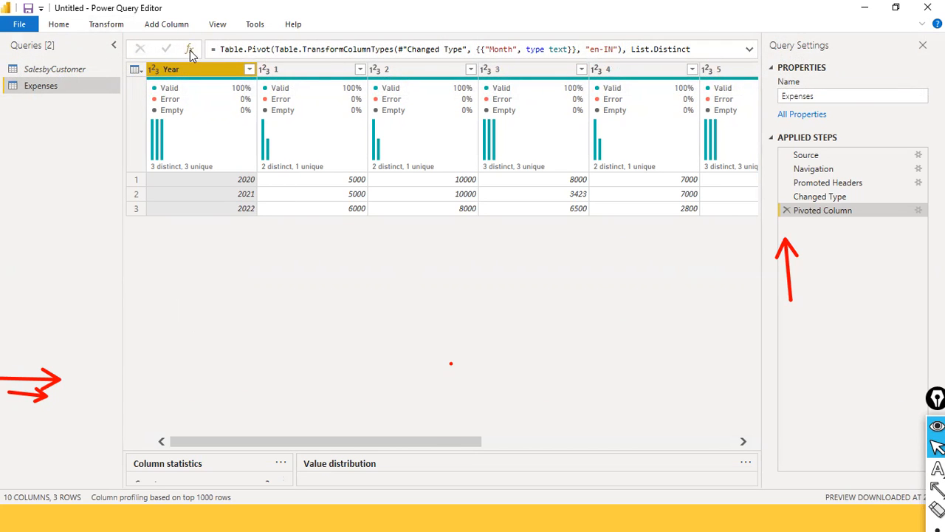
left_click(111, 24)
left_click(419, 43)
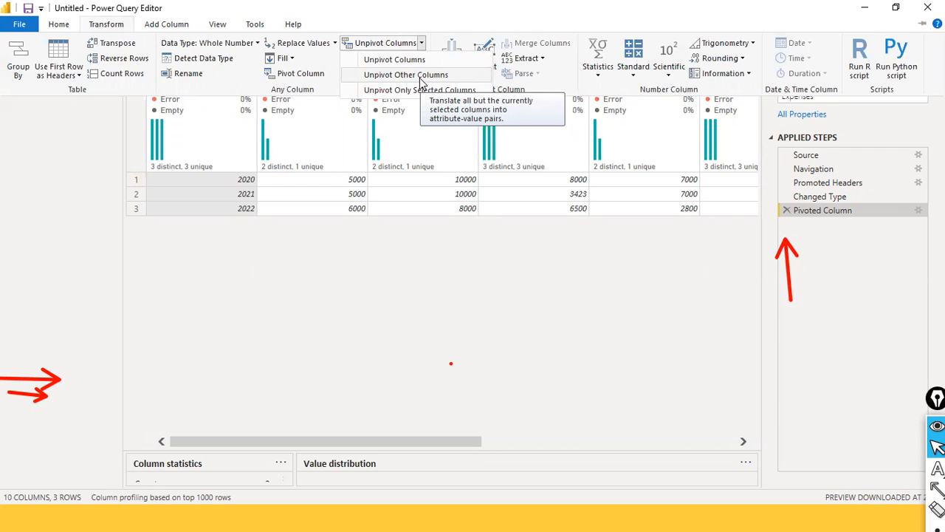
left_click(420, 78)
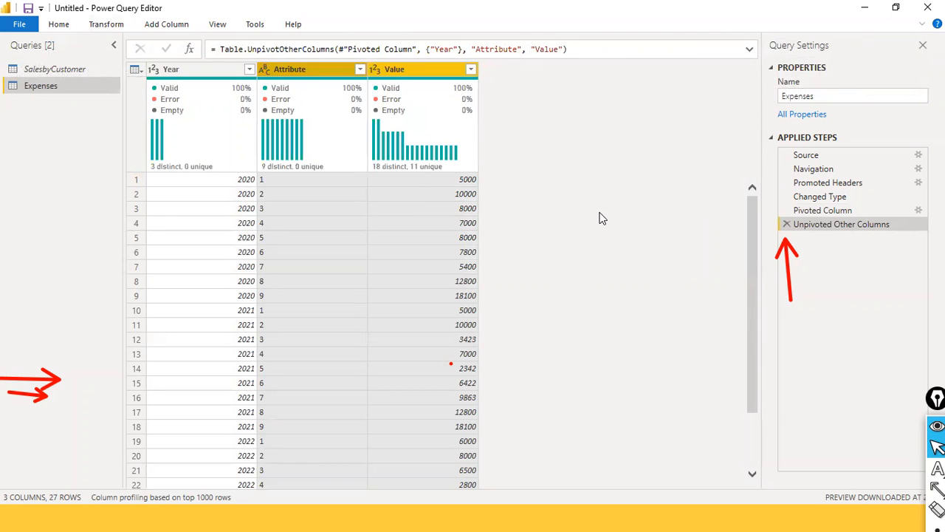
Step: Unpivot just the Attribute column of the Expenses query with Unpivot Only Selected Columns
left_click(106, 23)
left_click(395, 42)
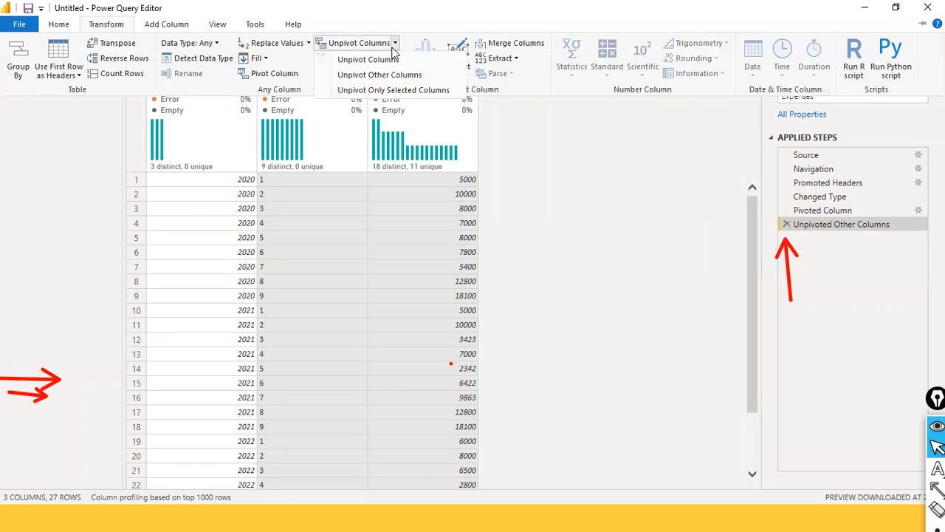
left_click(508, 114)
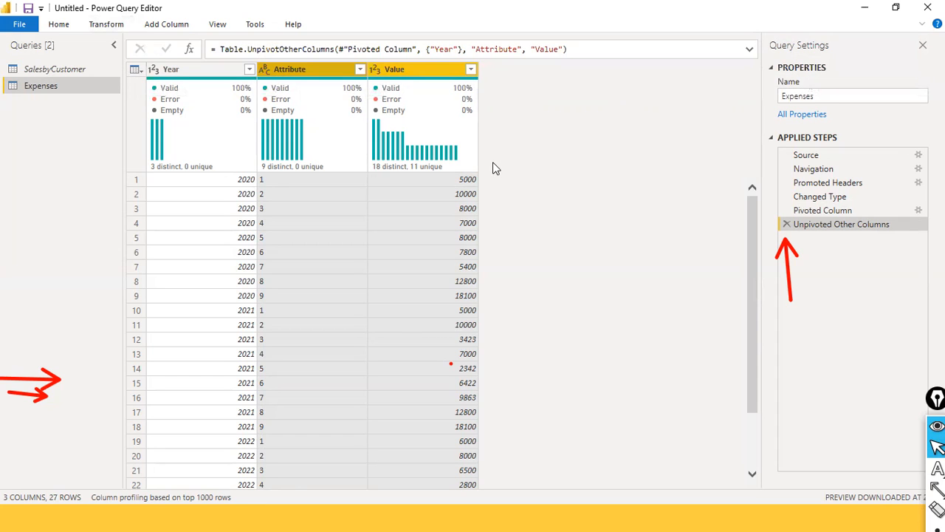
left_click(305, 77)
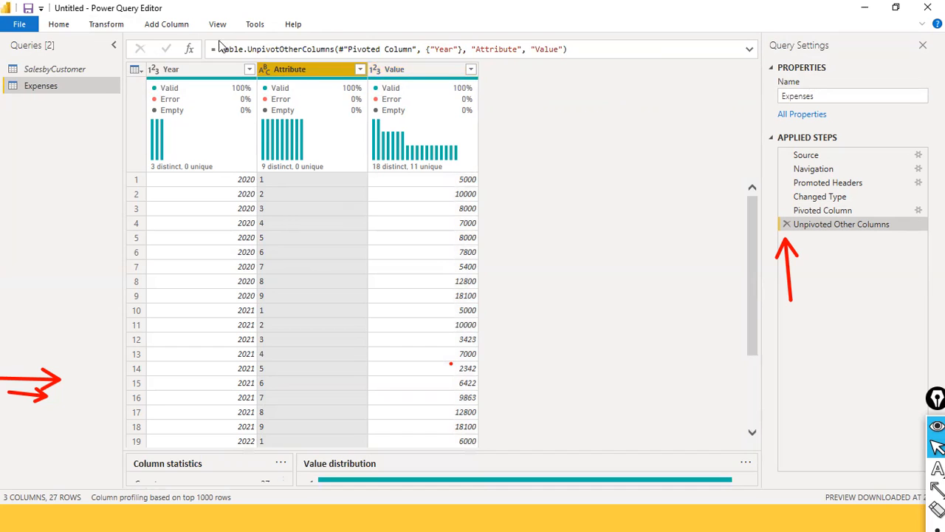
left_click(105, 24)
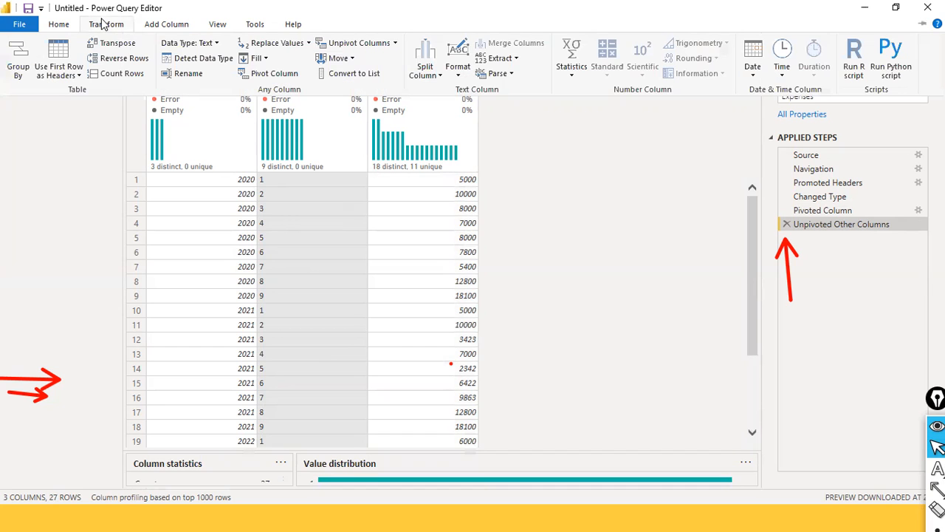
left_click(395, 43)
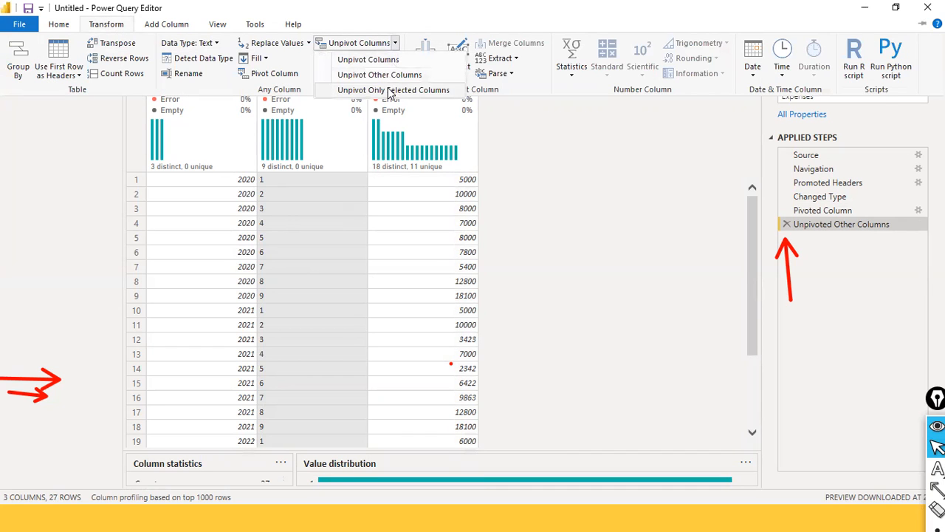
left_click(389, 90)
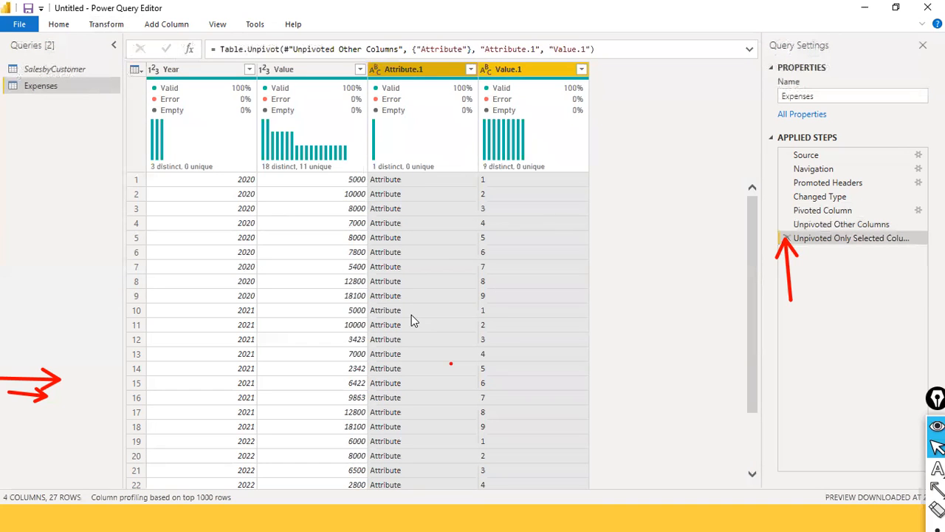
Step: Review the rows of the unpivoted table, and delete the Unpivoted Only Selected Columns step
scroll(411, 316, "down", 2)
scroll(412, 316, "up", 2)
left_click(786, 237)
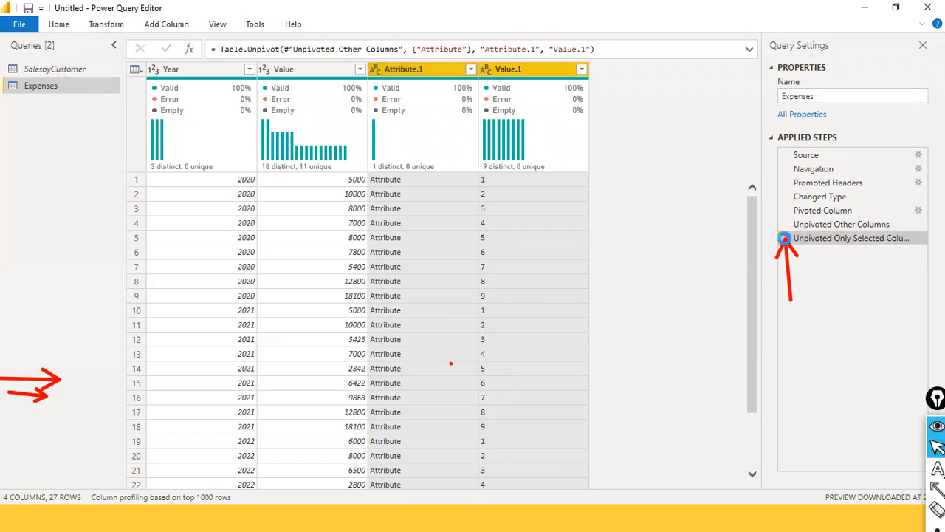
left_click(107, 24)
left_click(419, 44)
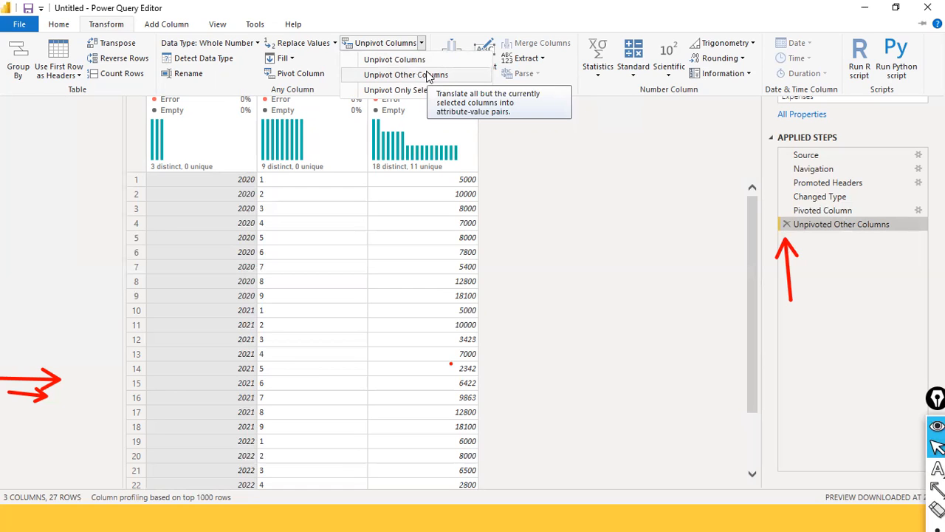
left_click(559, 168)
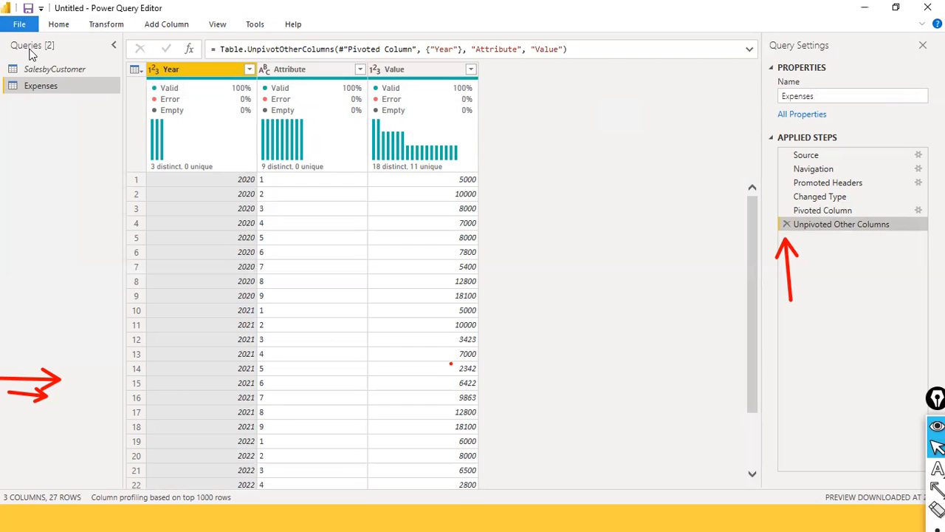
Step: Transpose the unpivoted Expenses table and look through the transposed columns
left_click(109, 25)
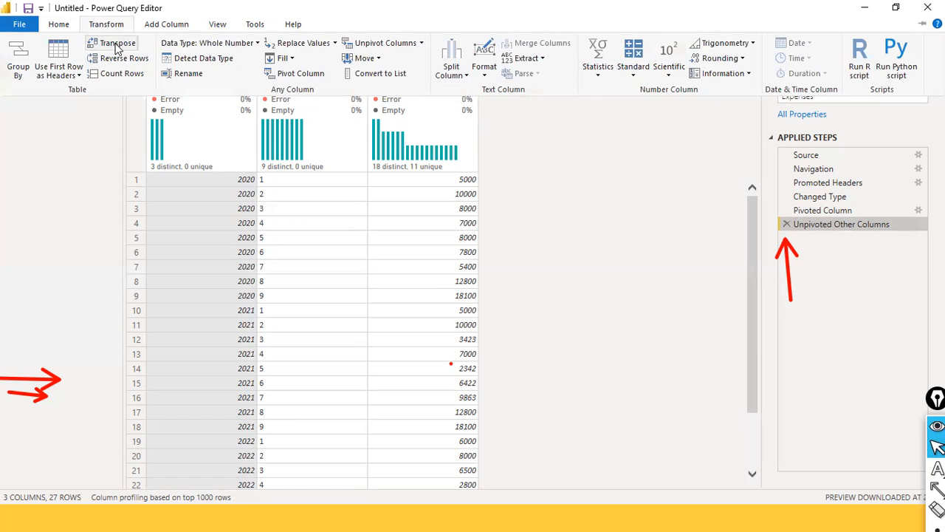
left_click(492, 155)
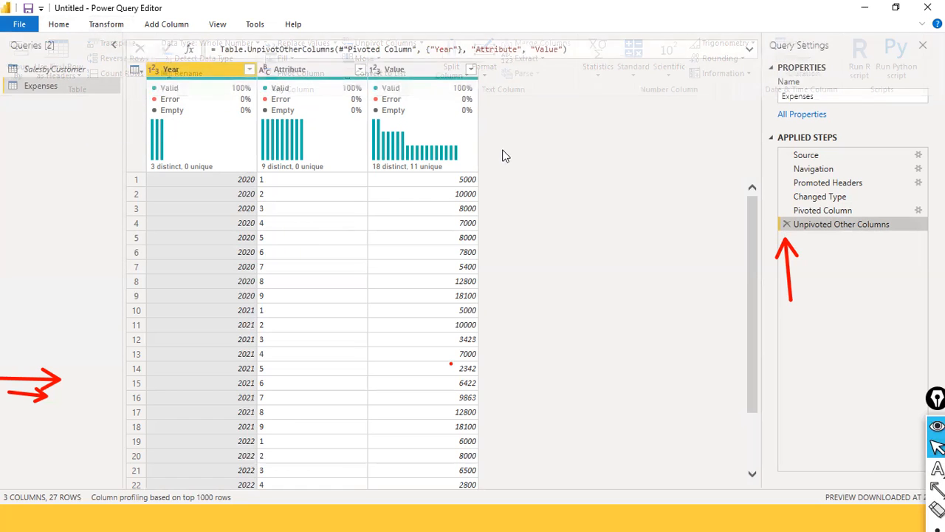
left_click(107, 25)
left_click(112, 39)
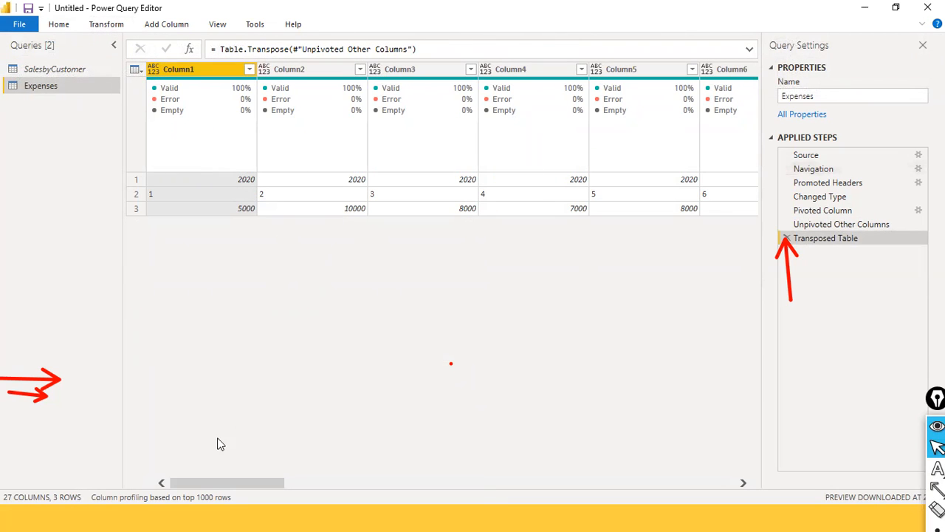
left_click_drag(221, 476, 28, 443)
left_click_drag(244, 484, 559, 429)
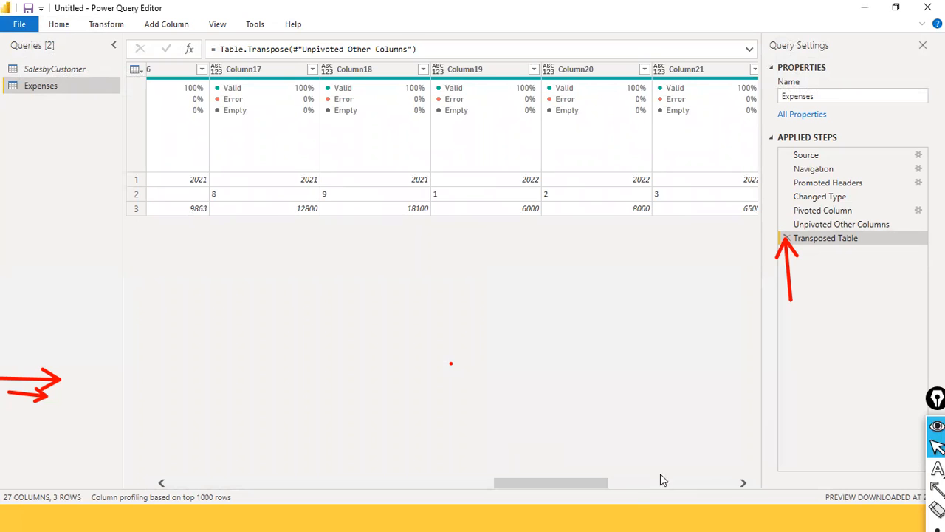
left_click_drag(605, 479, 212, 446)
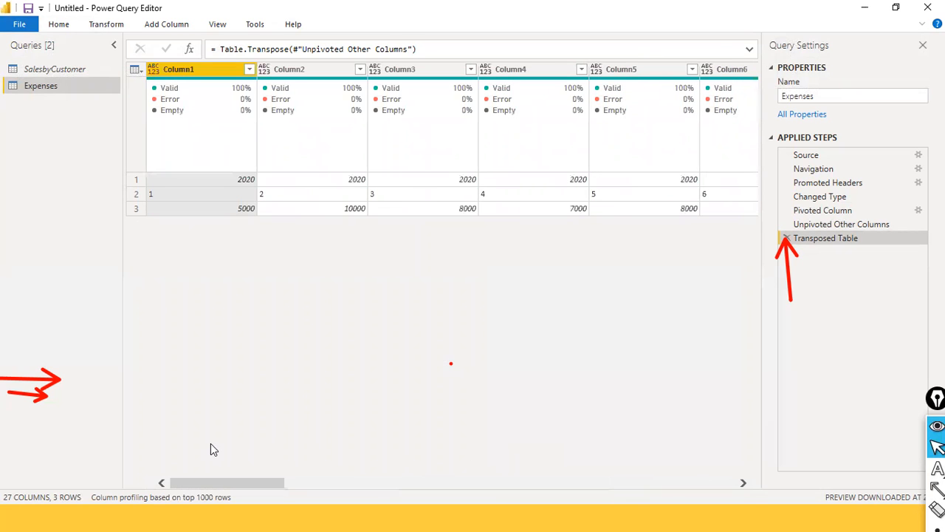
Step: Transpose the Expenses table two more times, and reverse its row order
left_click(118, 25)
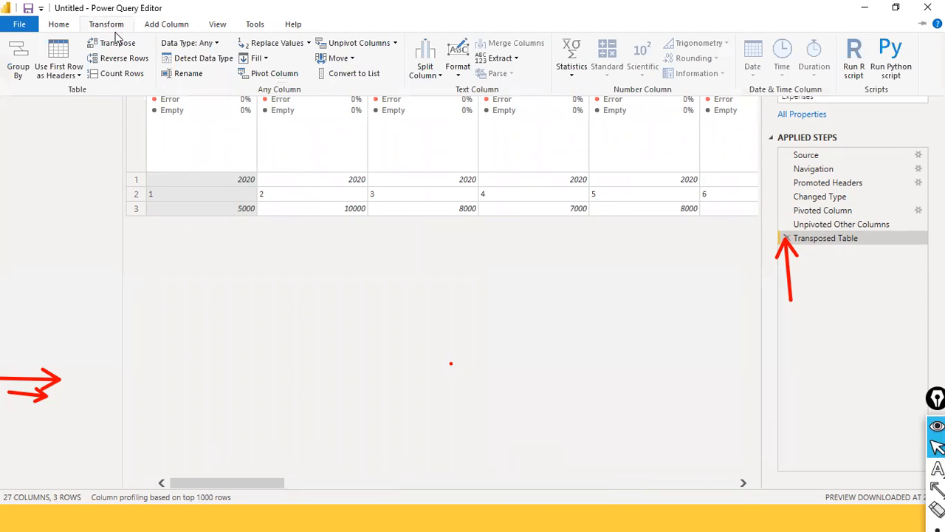
left_click(118, 43)
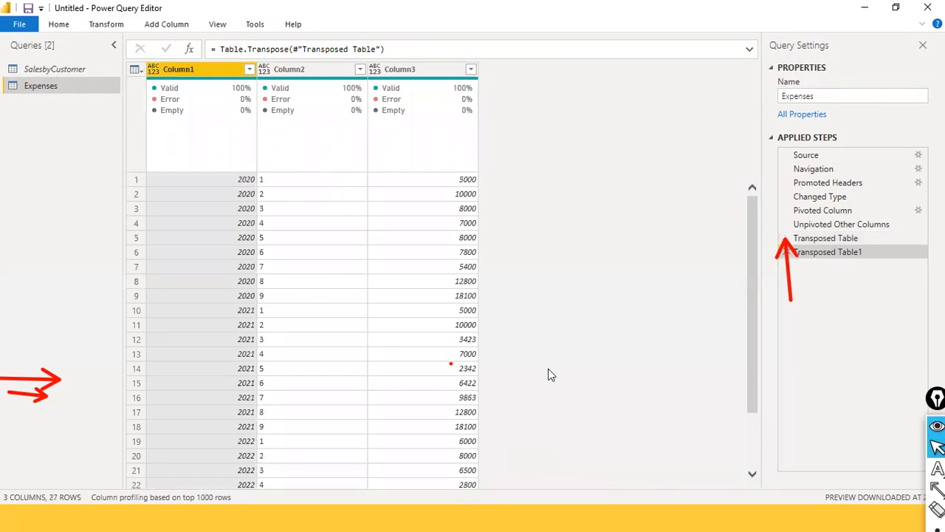
left_click(105, 24)
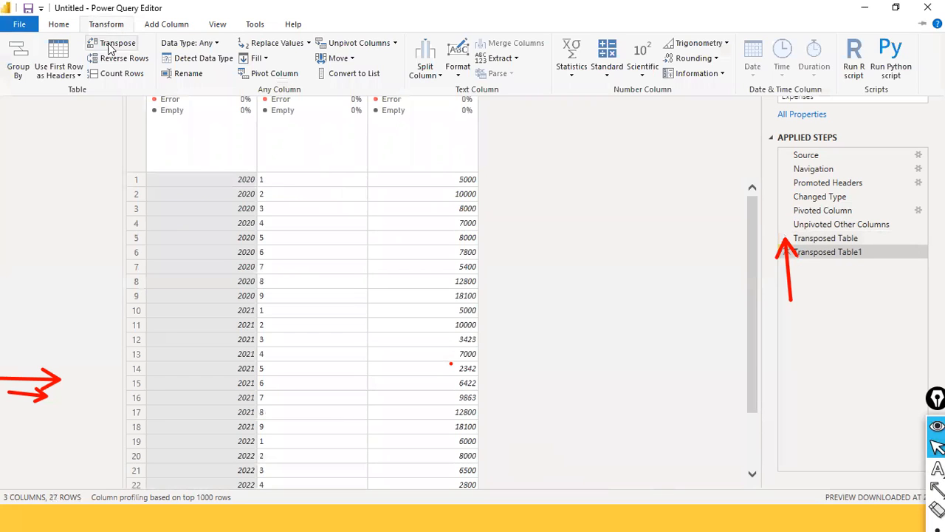
left_click(110, 46)
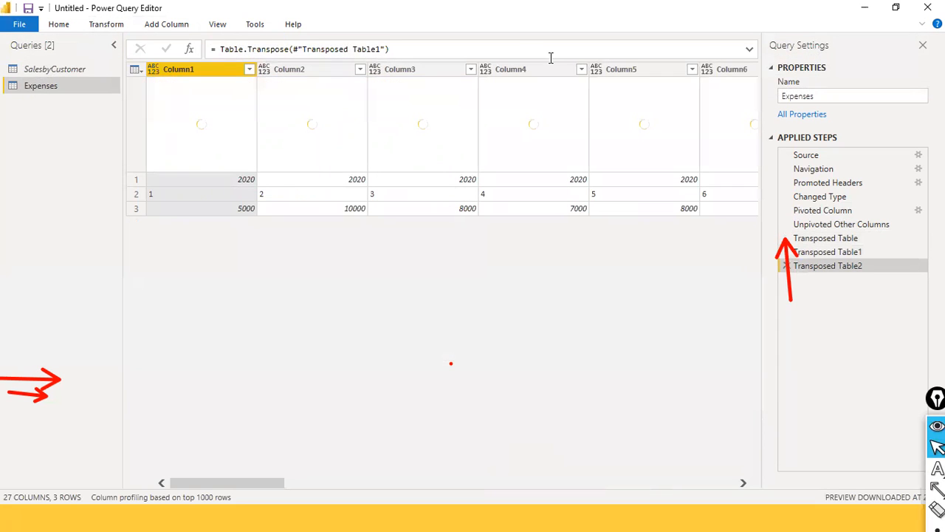
left_click(126, 25)
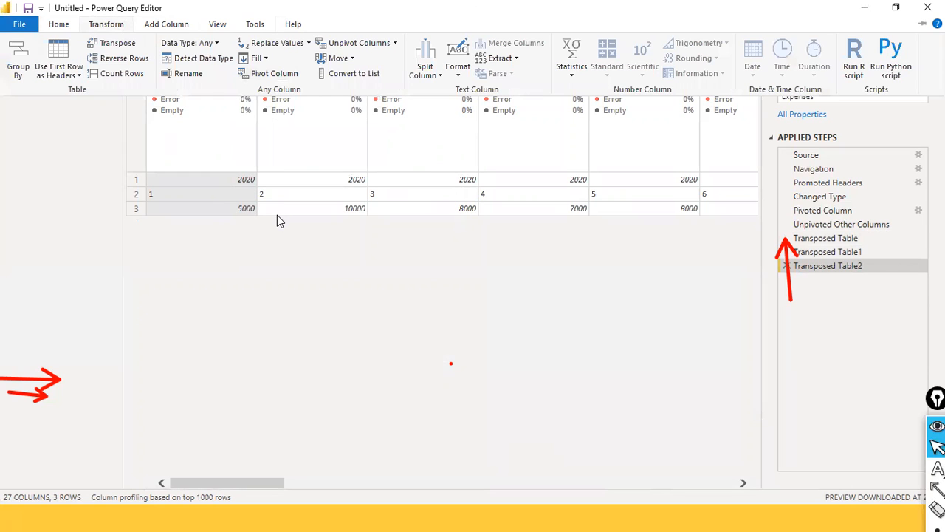
left_click(134, 64)
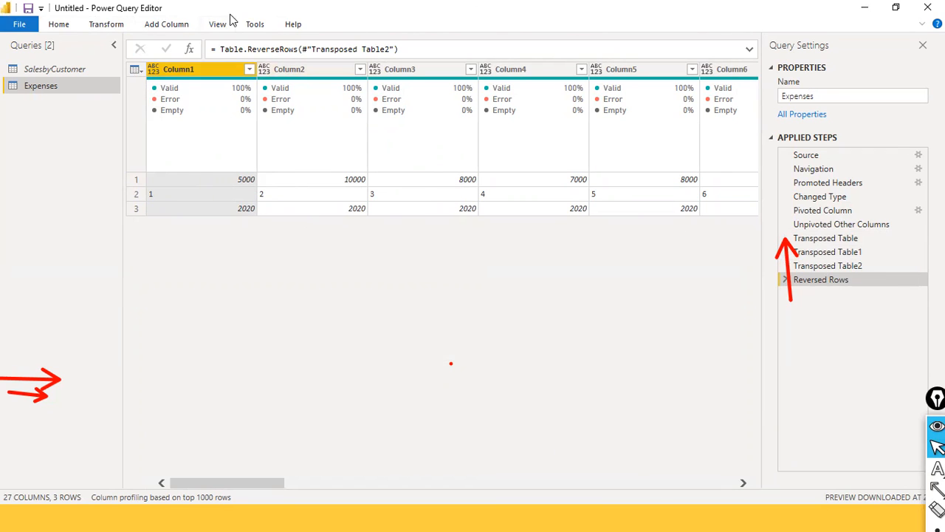
Step: Delete the Reversed Rows, all three Transposed Table and the Unpivoted Other Columns steps from the Expenses query
left_click(785, 279)
left_click(785, 266)
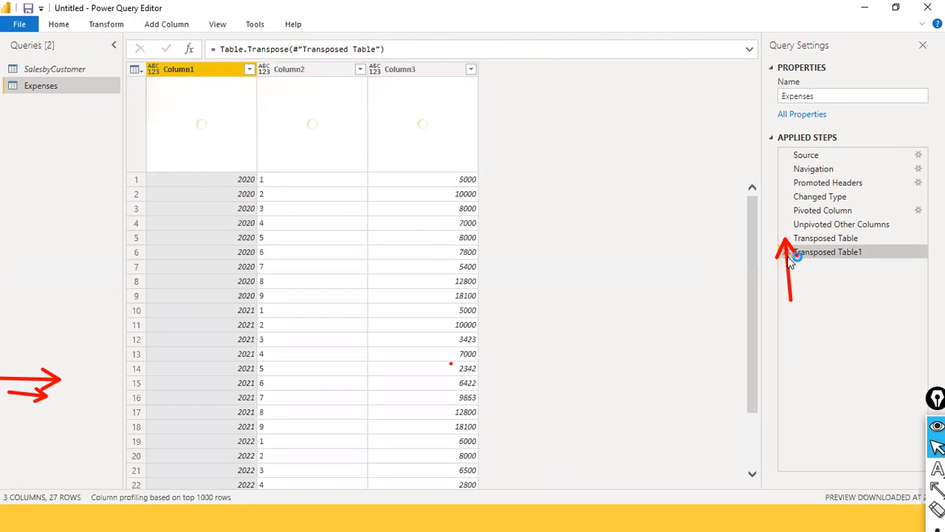
left_click(785, 252)
left_click(787, 239)
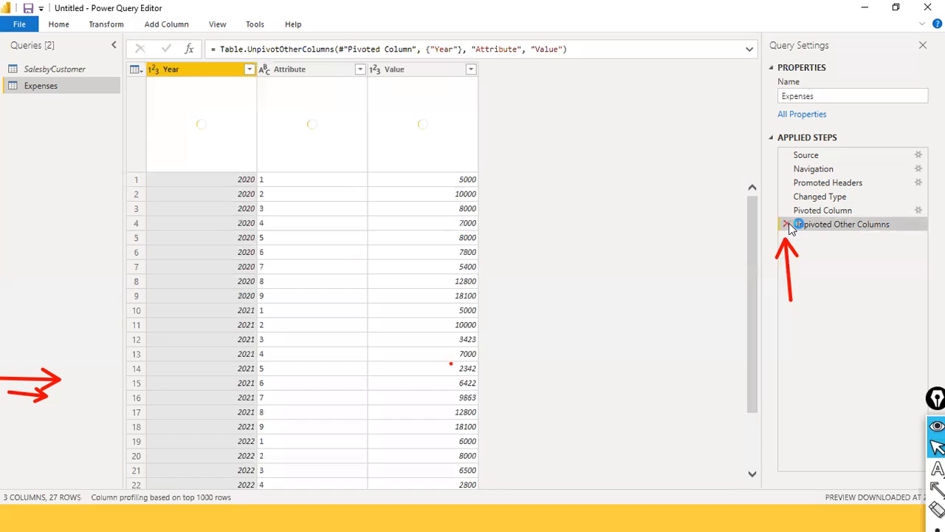
left_click(786, 224)
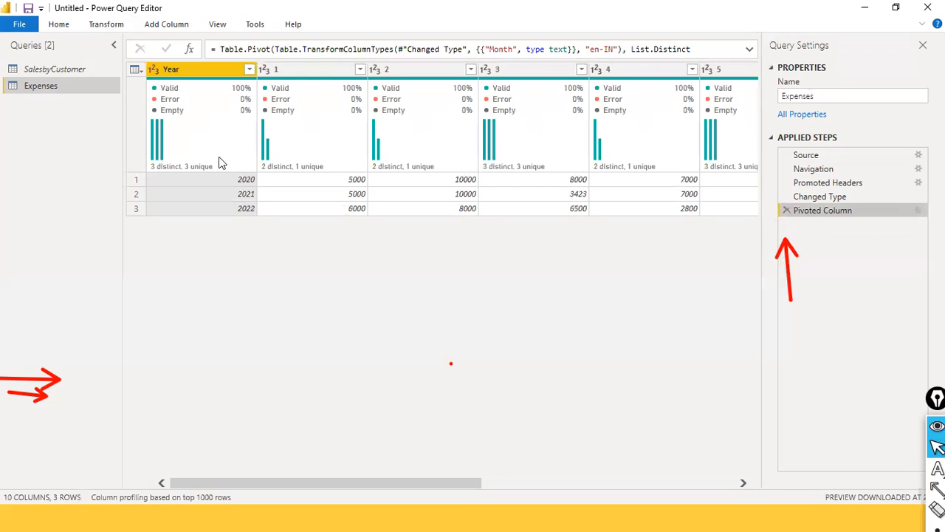
Step: Reverse the row order of the pivoted Expenses table
left_click(101, 27)
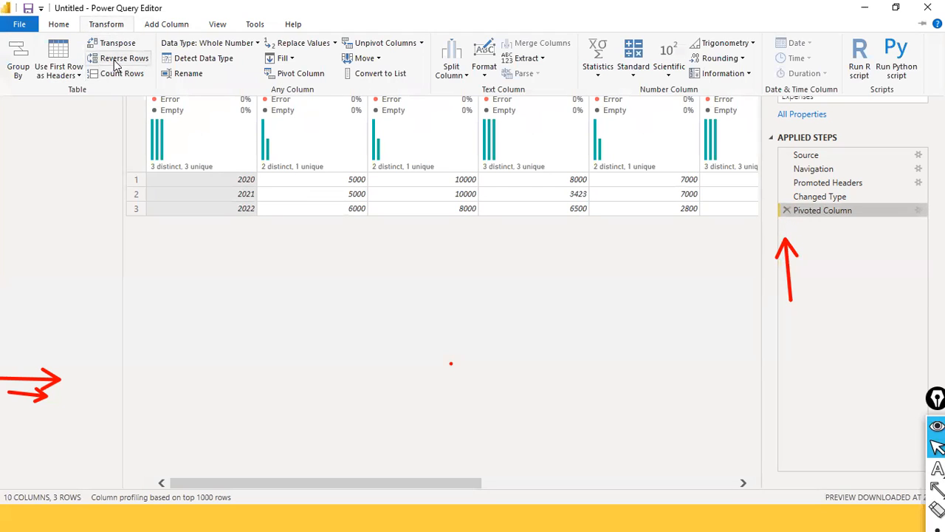
left_click(110, 59)
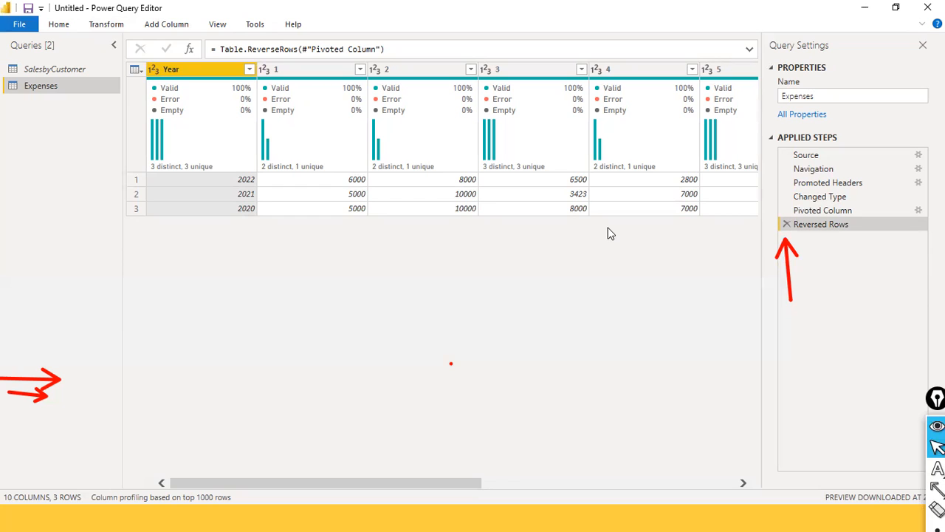
left_click(105, 25)
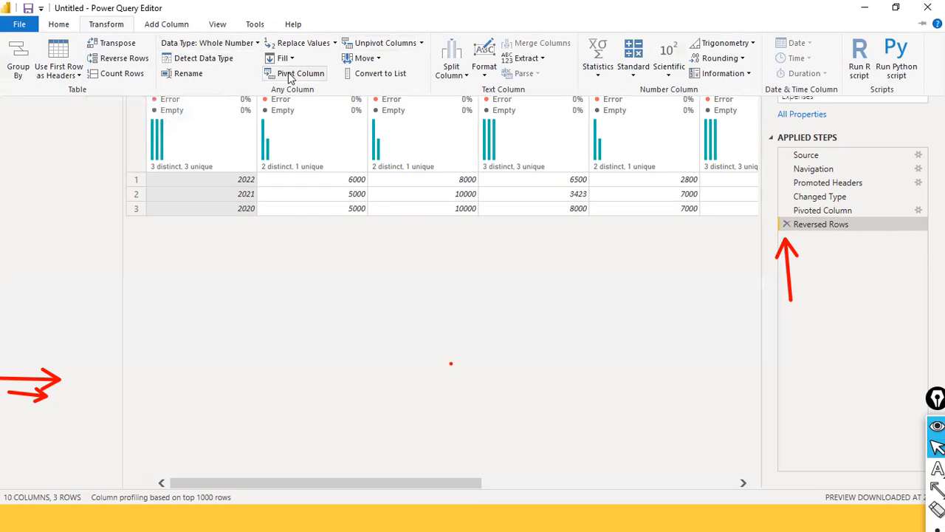
left_click(385, 275)
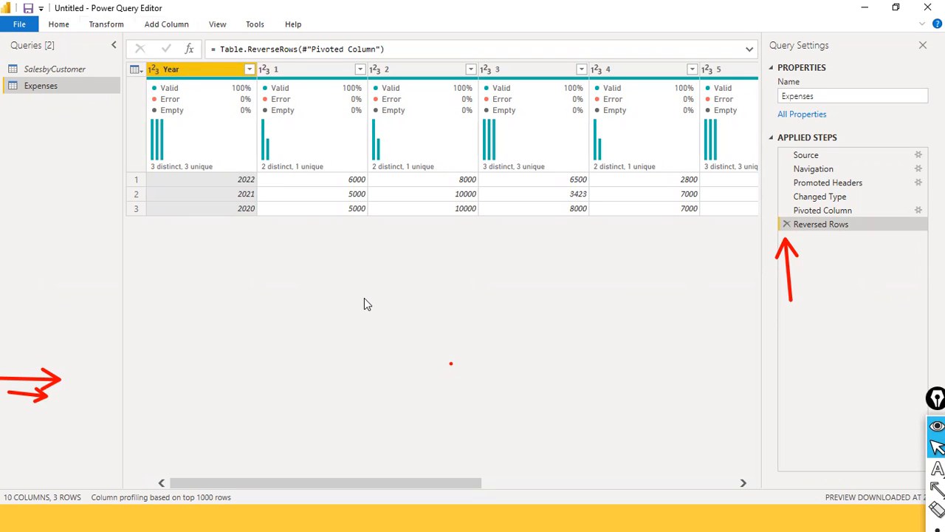
left_click(106, 24)
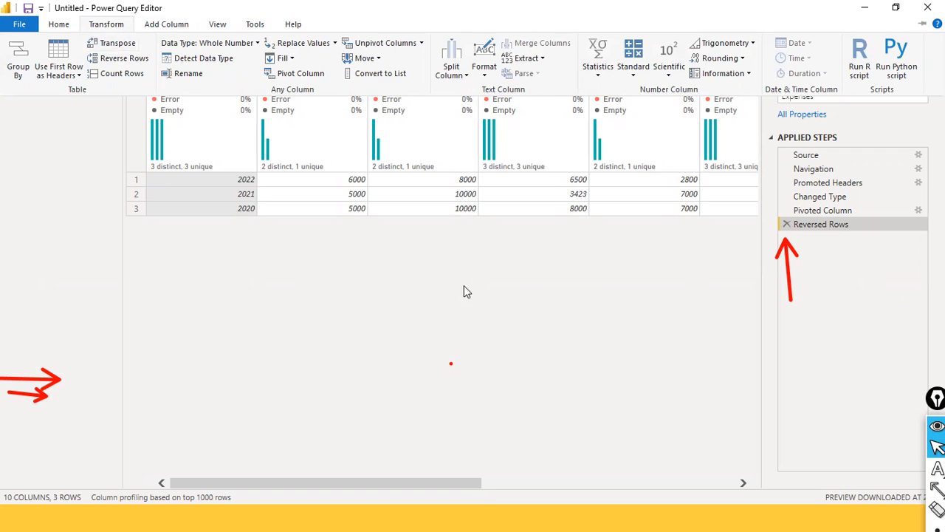
left_click(398, 186)
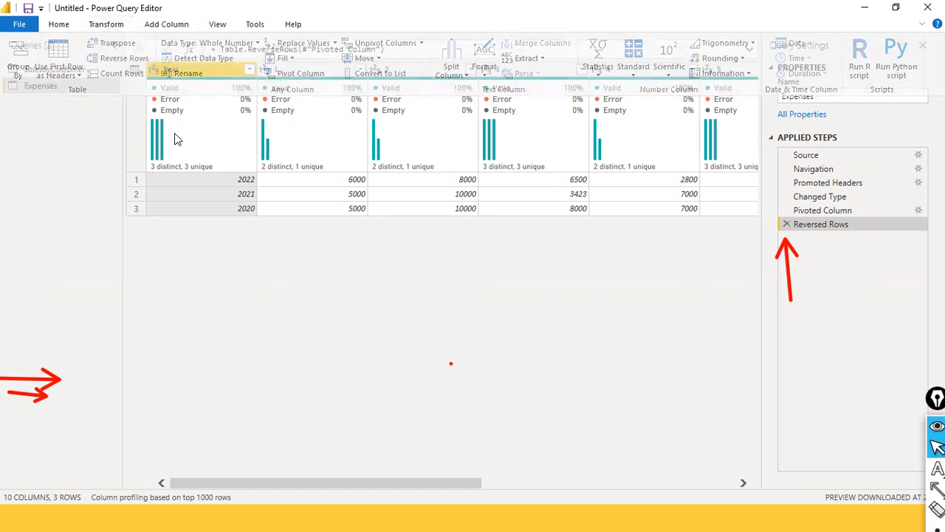
Step: Delete the Reversed Rows step that follows Pivoted Column in the Expenses query
left_click(787, 223)
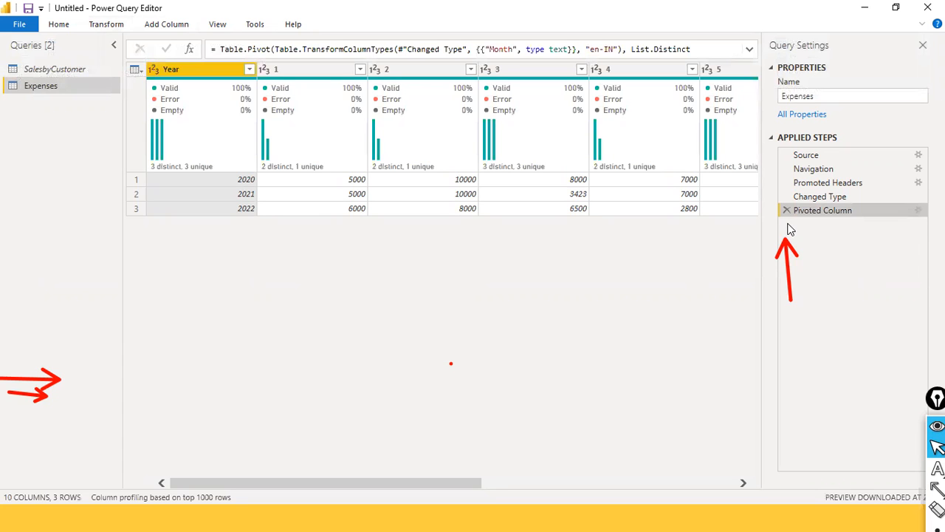
left_click(20, 24)
key("Escape")
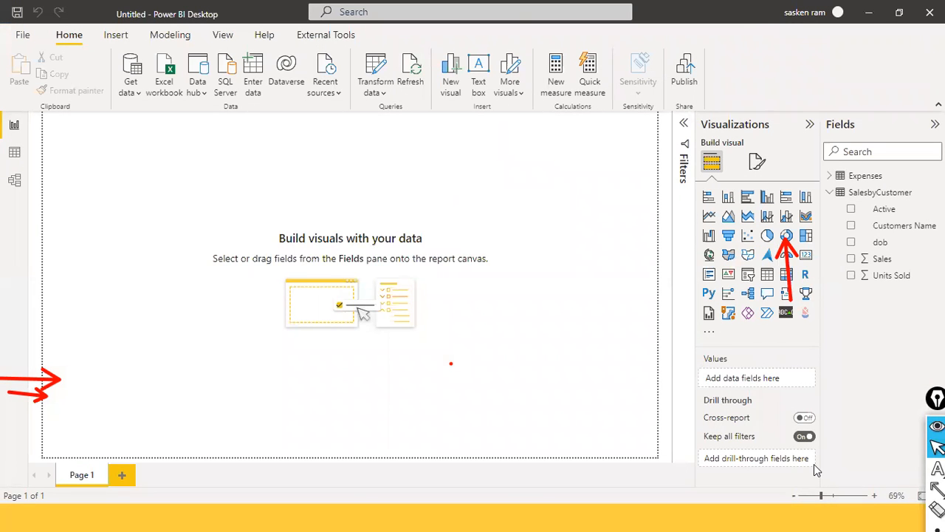
key("alt+Tab")
key("alt+Tab")
key("alt+Tab")
key("alt+Tab")
key("alt+Tab")
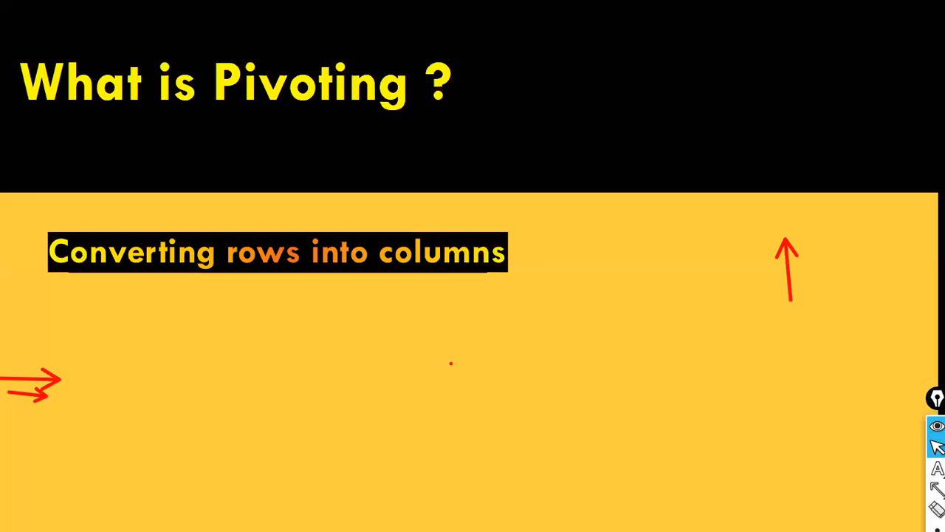
key("Right")
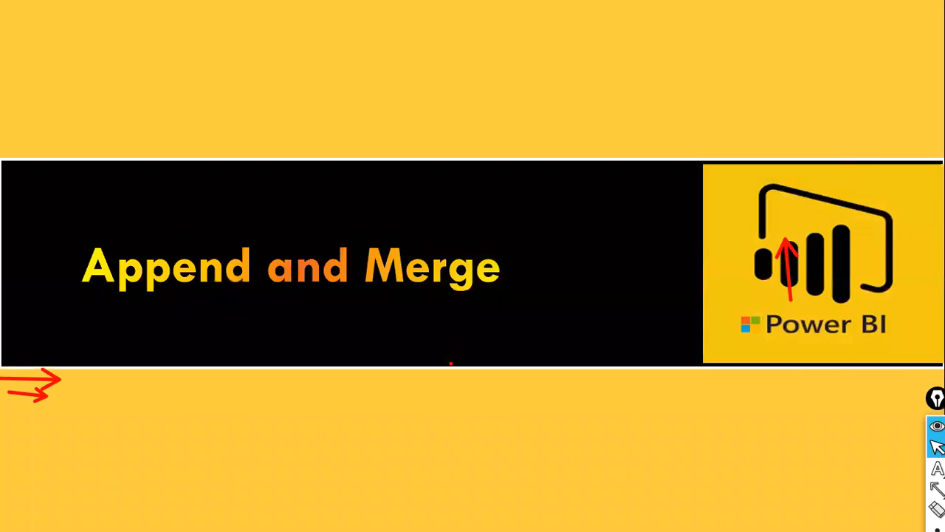
key("Right")
key("Left")
key("a")
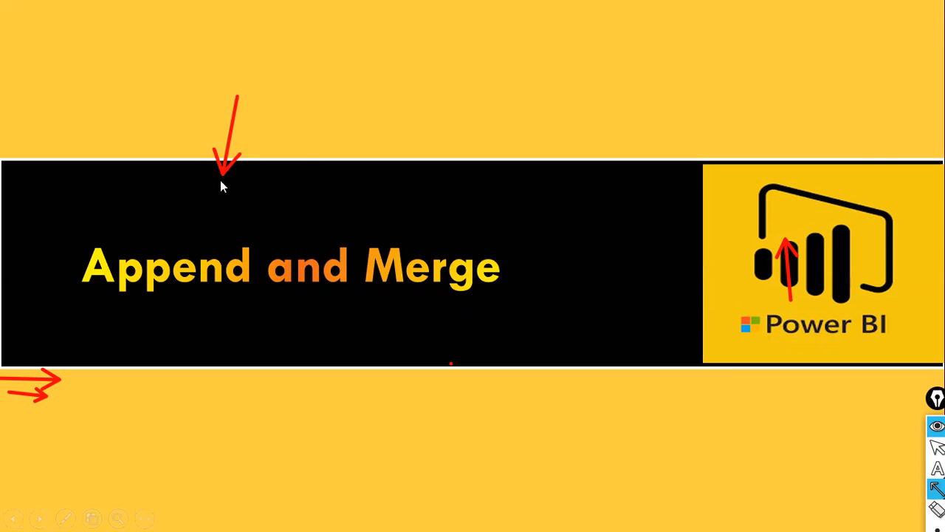
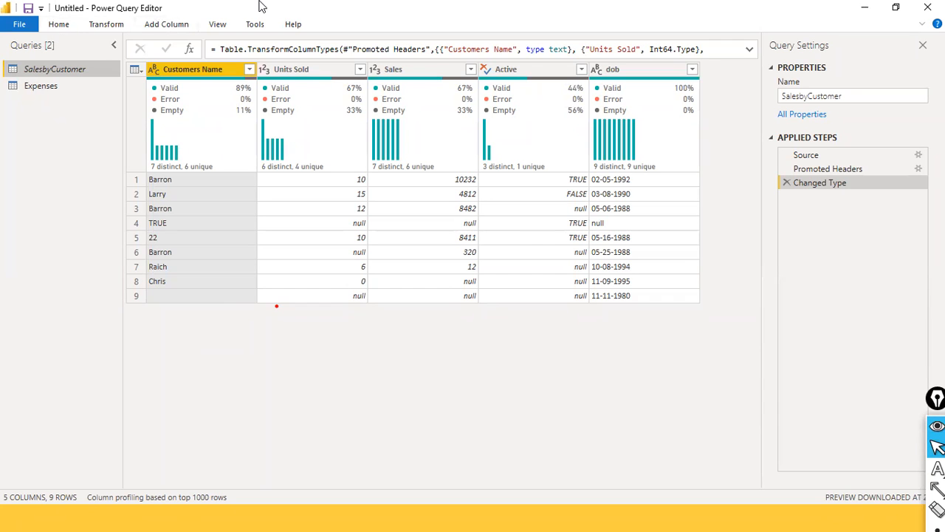
Step: Import the ForeignSales table from the Excel workbook append1.xlsx as a new query and refresh its preview
left_click(62, 26)
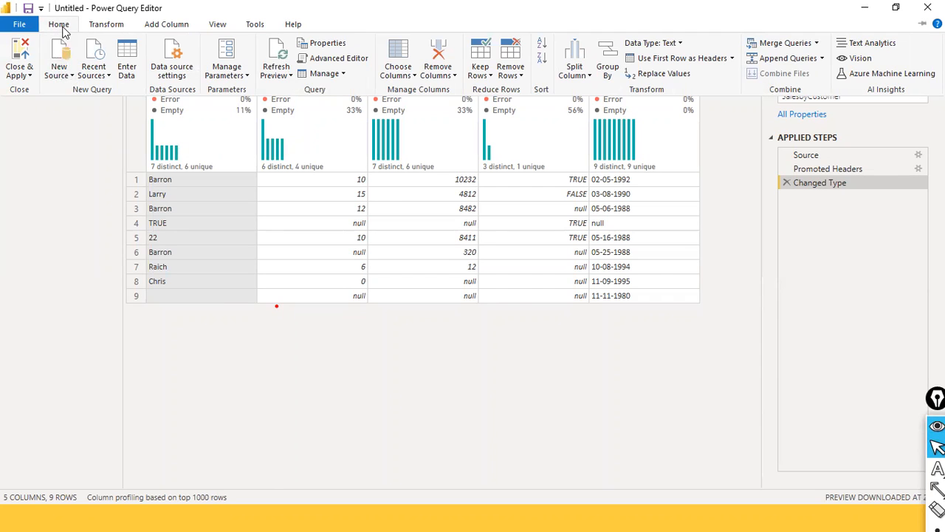
left_click(71, 72)
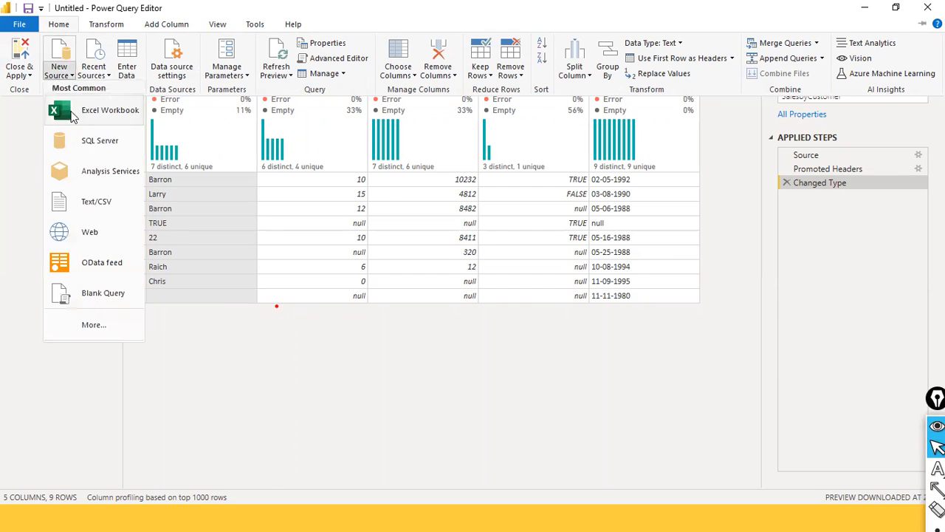
left_click(107, 111)
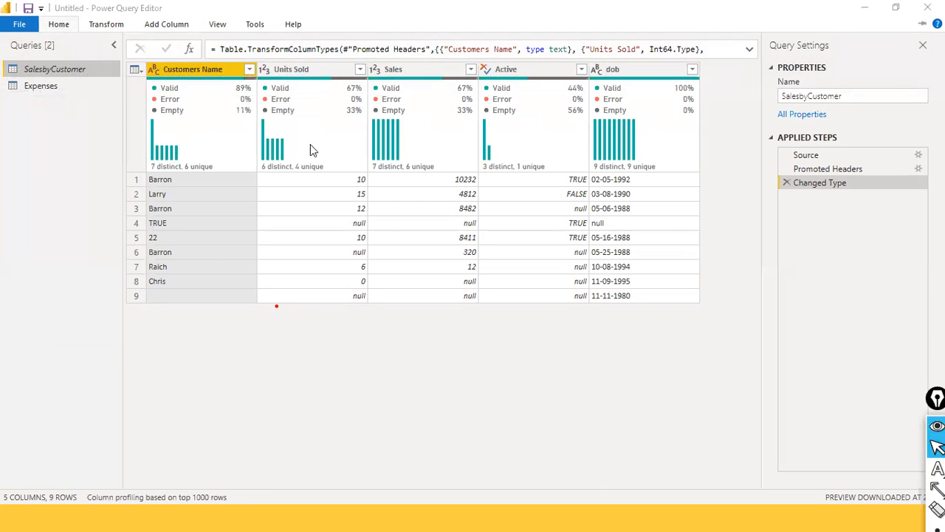
left_click(201, 146)
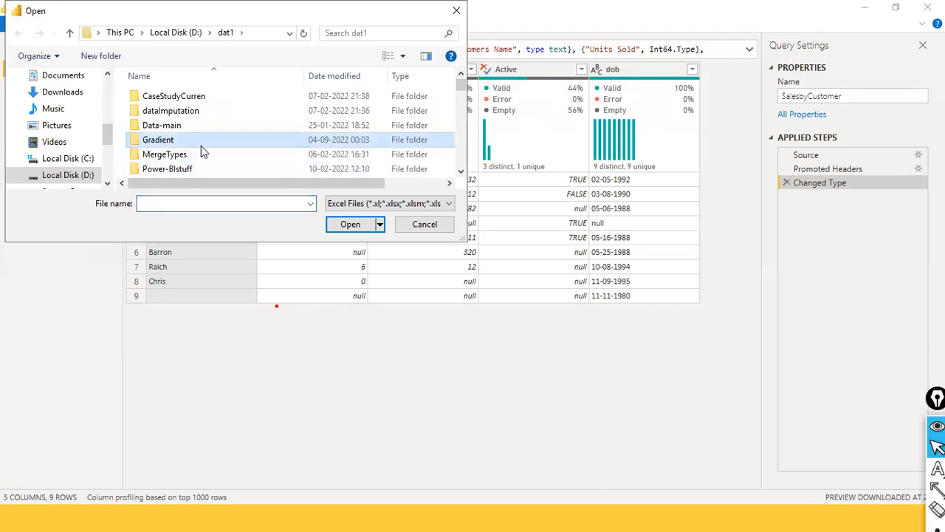
key("a")
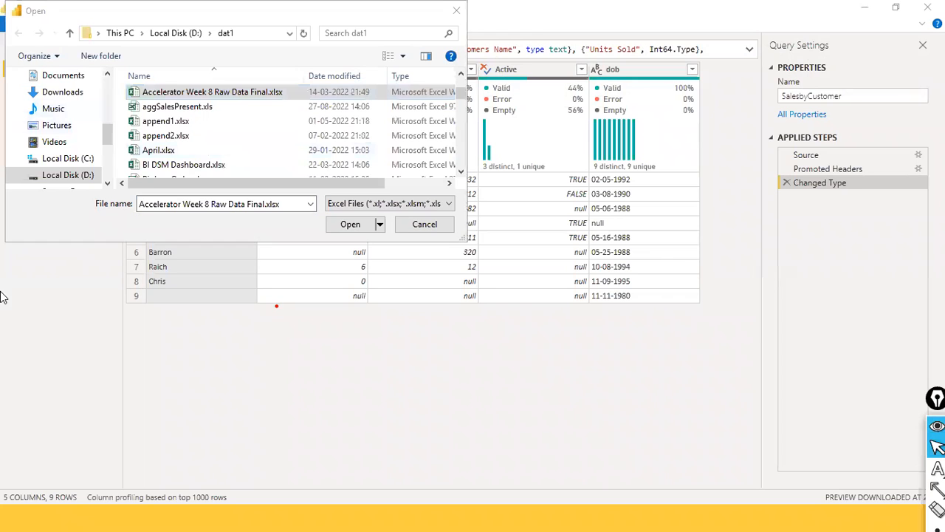
left_click(165, 135)
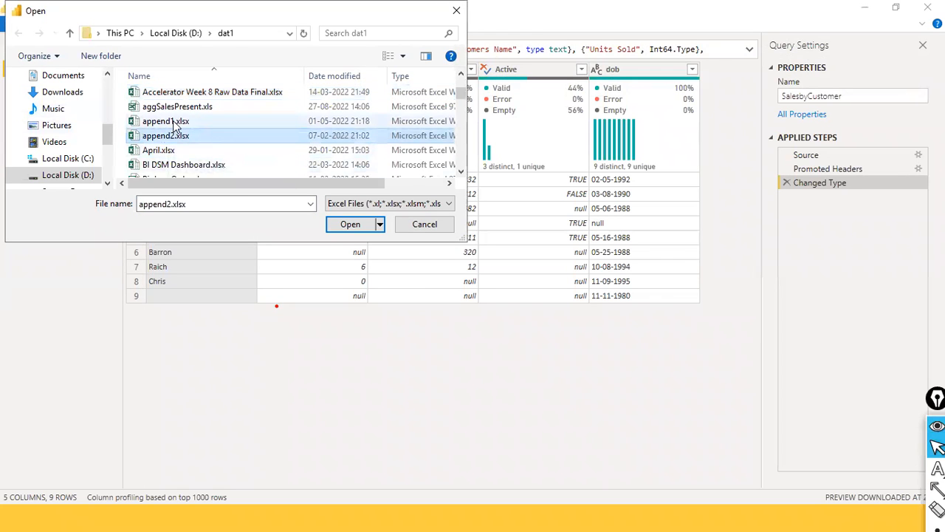
left_click(166, 122)
left_click(365, 230)
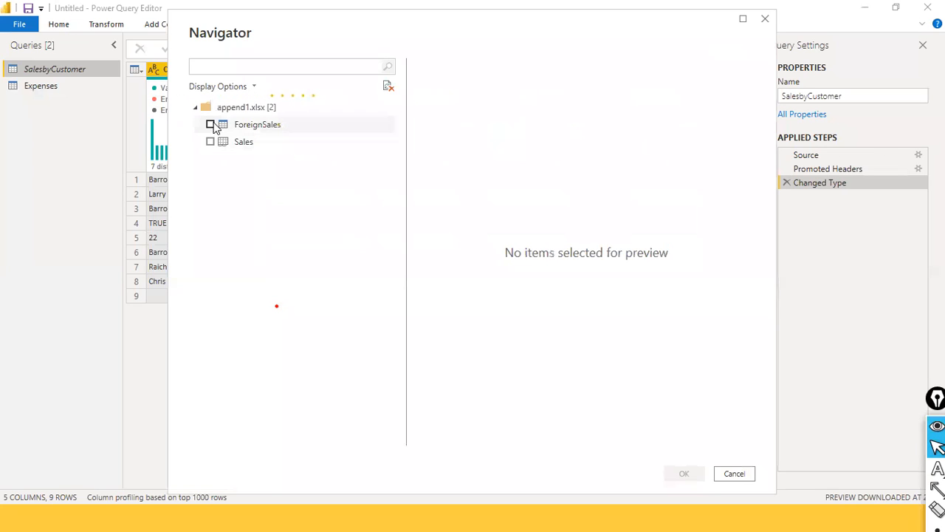
left_click(212, 126)
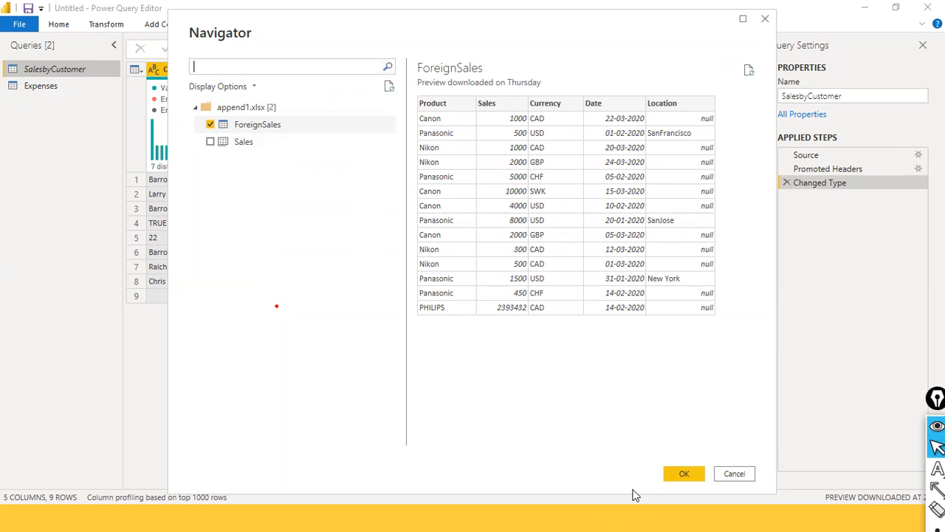
left_click(684, 473)
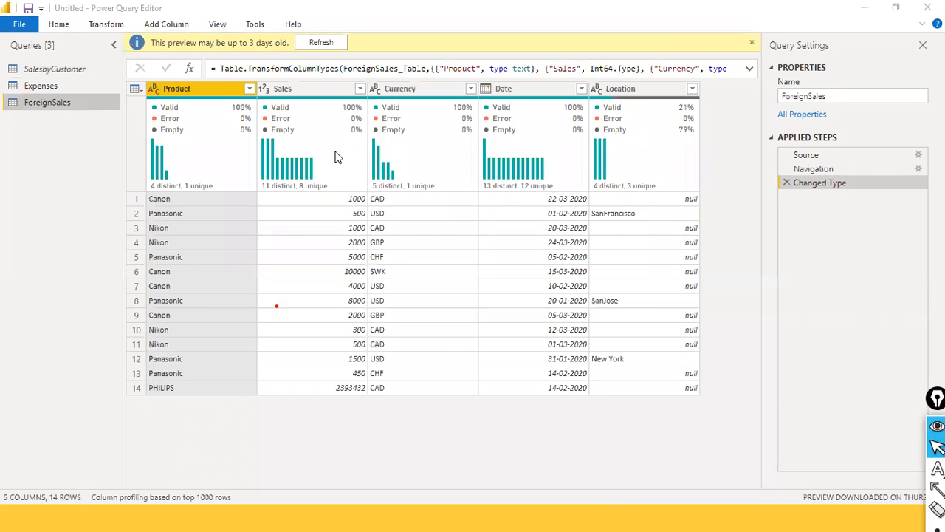
left_click(327, 46)
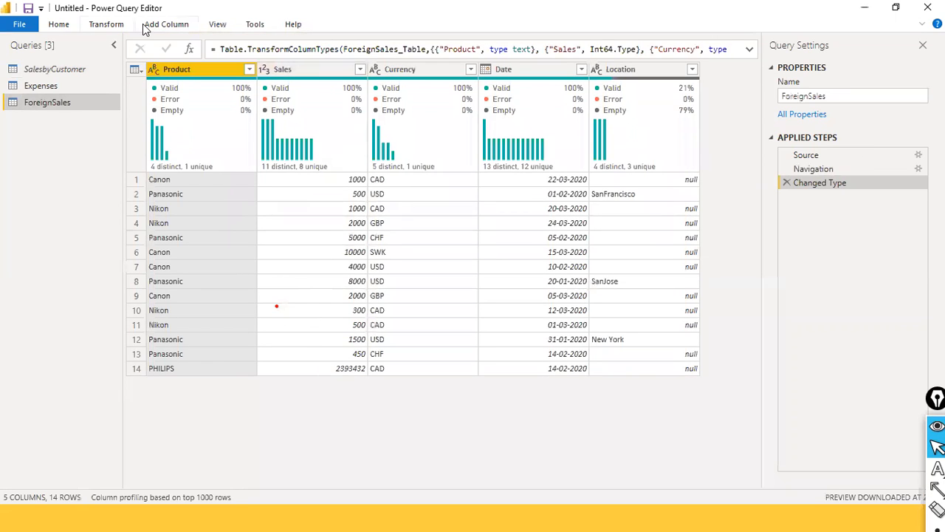
Step: Import the ForeignSales table from the Excel workbook append2.xlsx as another query and refresh its preview
left_click(118, 28)
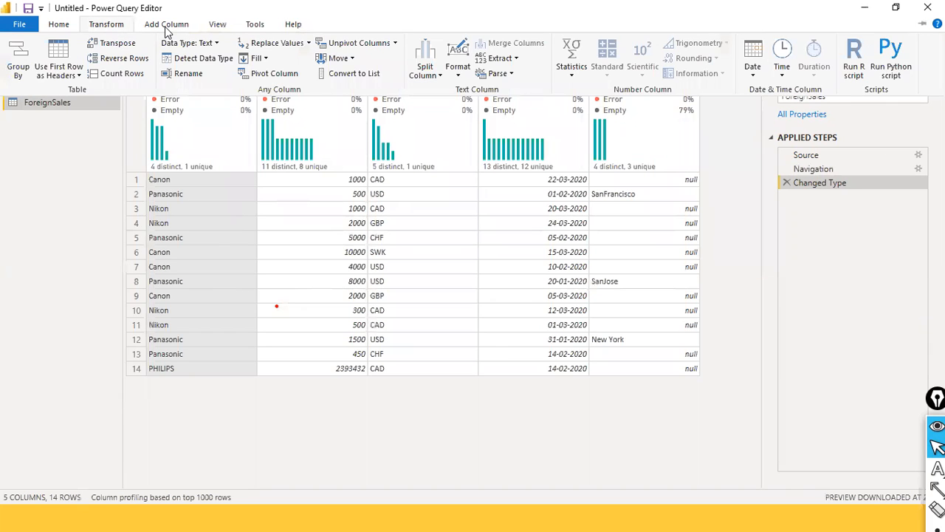
left_click(59, 24)
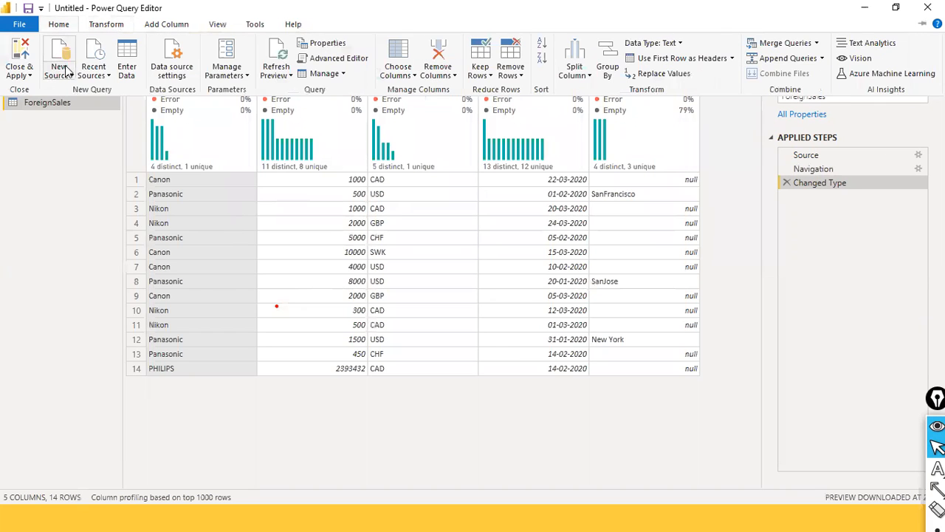
left_click(66, 74)
left_click(104, 111)
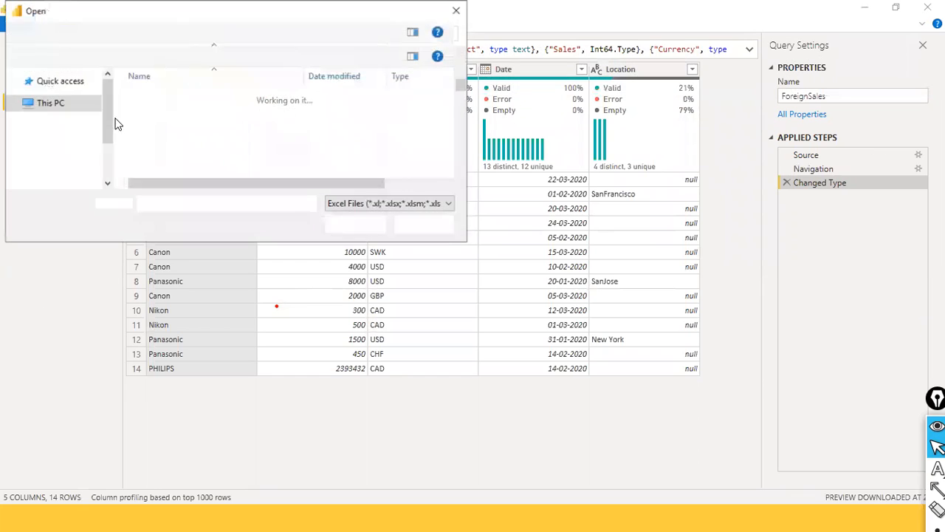
left_click(163, 141)
type("append1.xlsx")
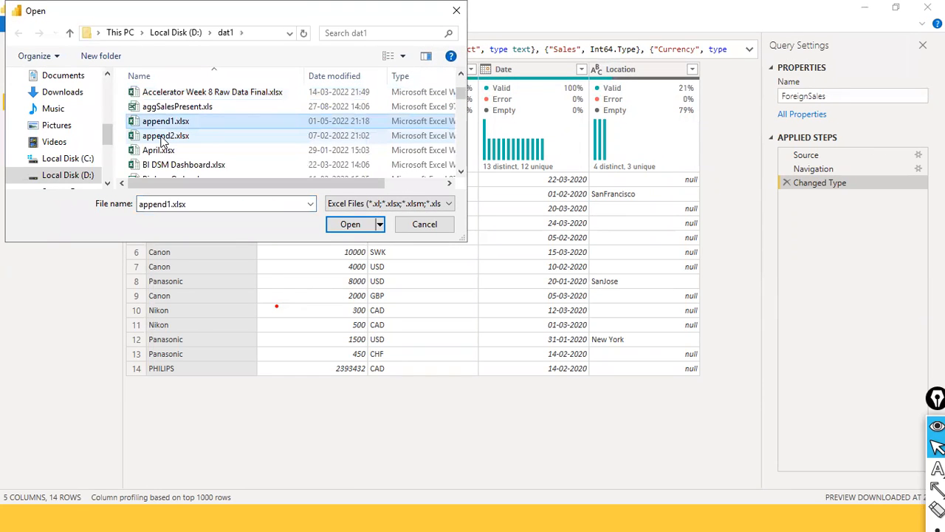
double_click(162, 141)
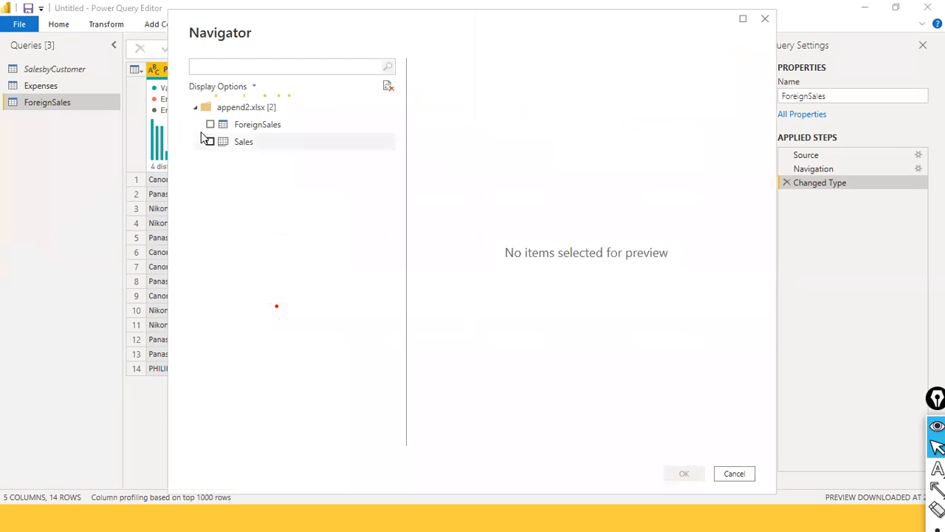
left_click(210, 124)
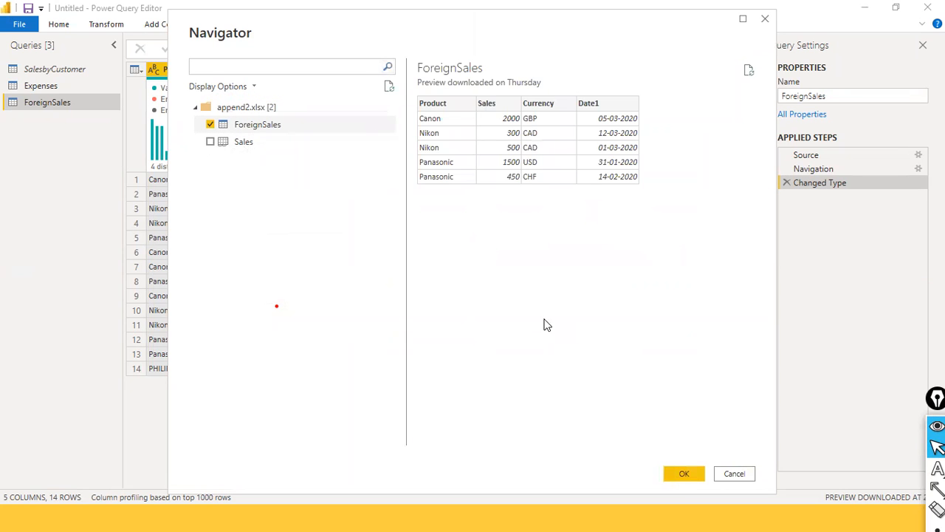
left_click(673, 473)
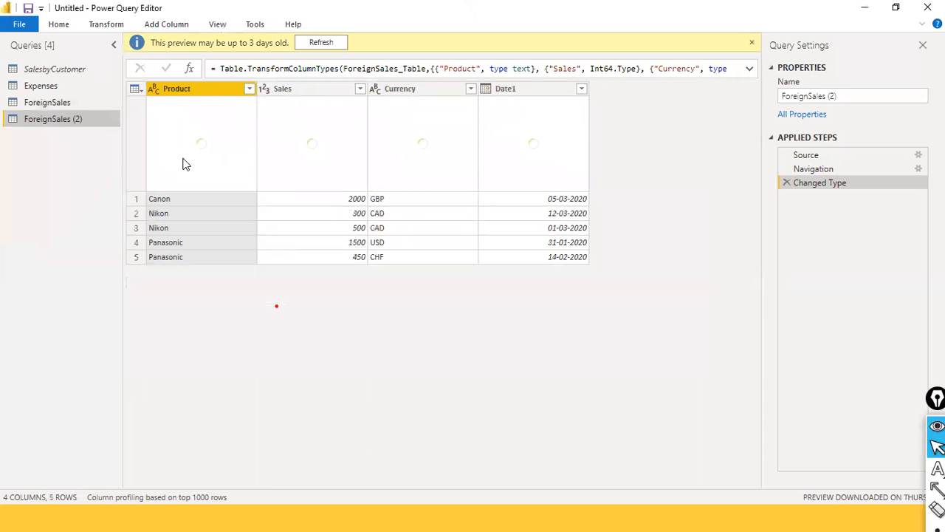
mouse_move(185, 164)
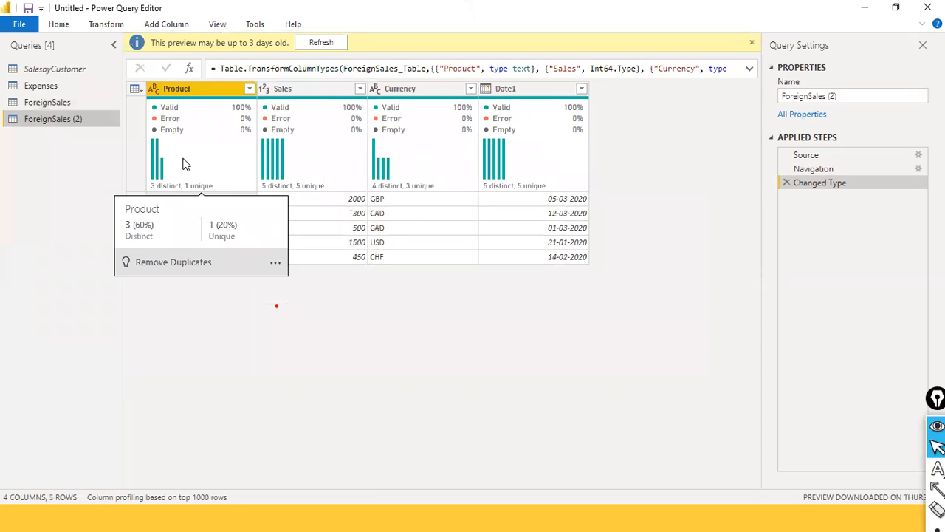
left_click(310, 44)
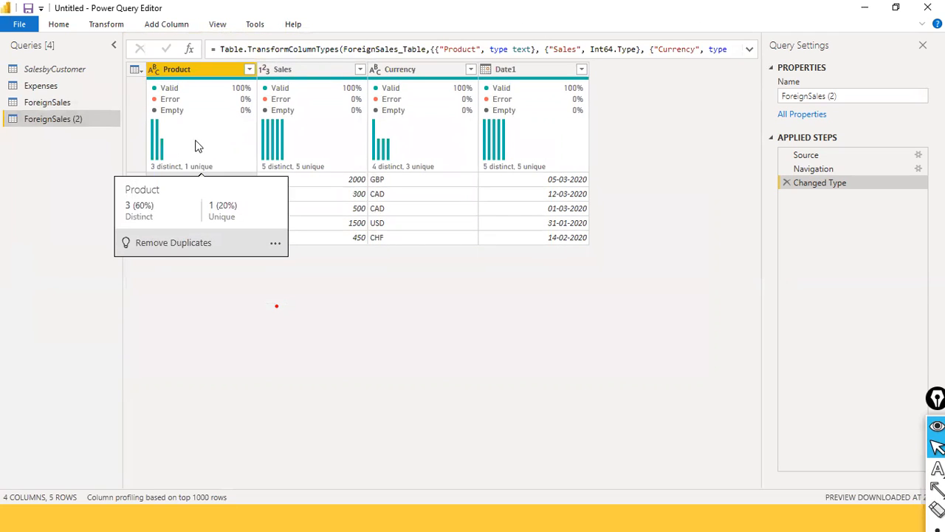
Step: Compare the columns of the ForeignSales and ForeignSales (2) queries, paying attention to the date and Location columns
left_click(63, 107)
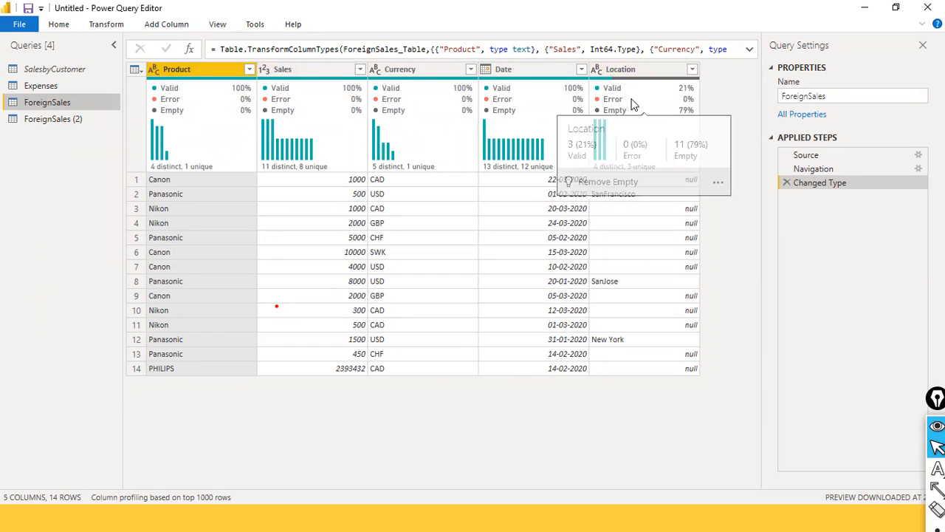
mouse_move(274, 107)
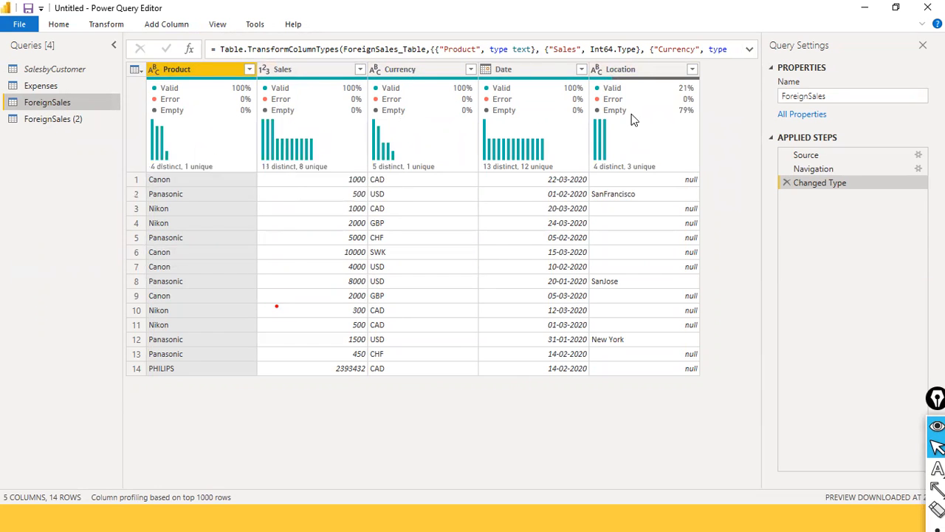
left_click(53, 121)
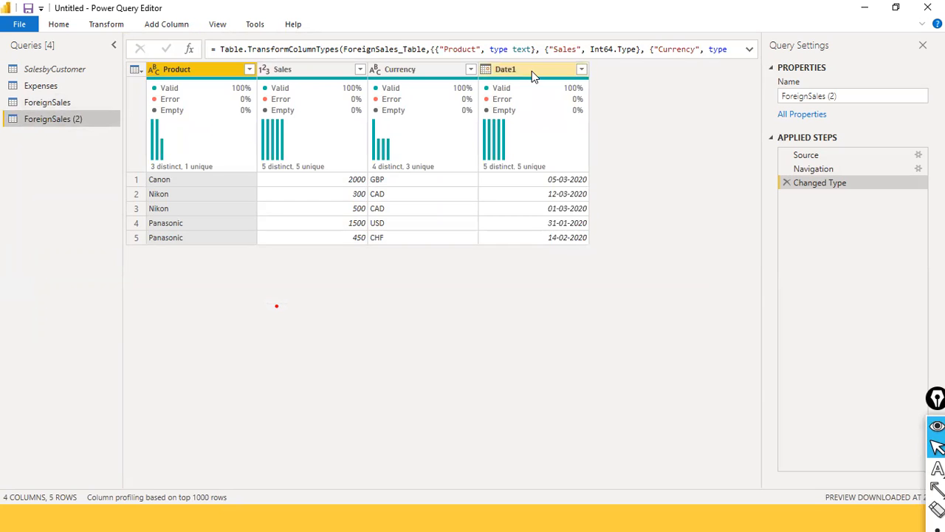
left_click(54, 104)
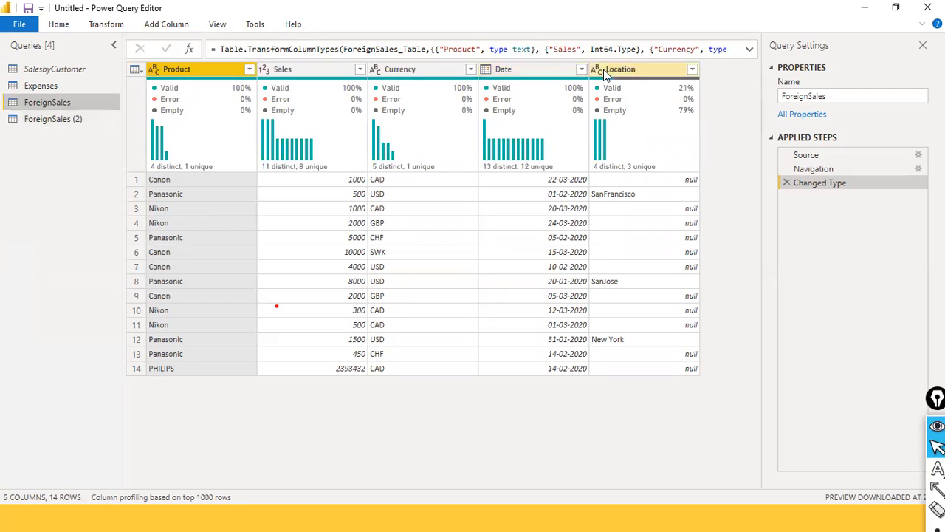
left_click(70, 116)
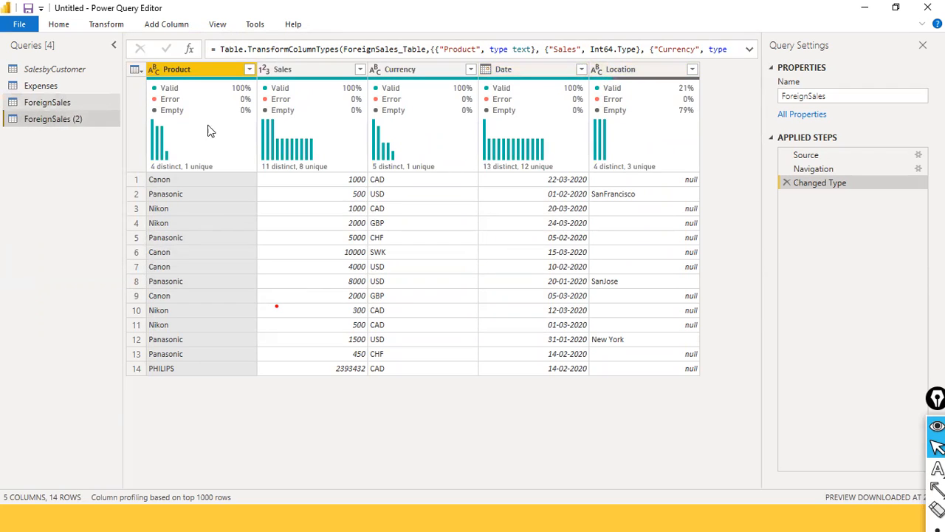
left_click(59, 103)
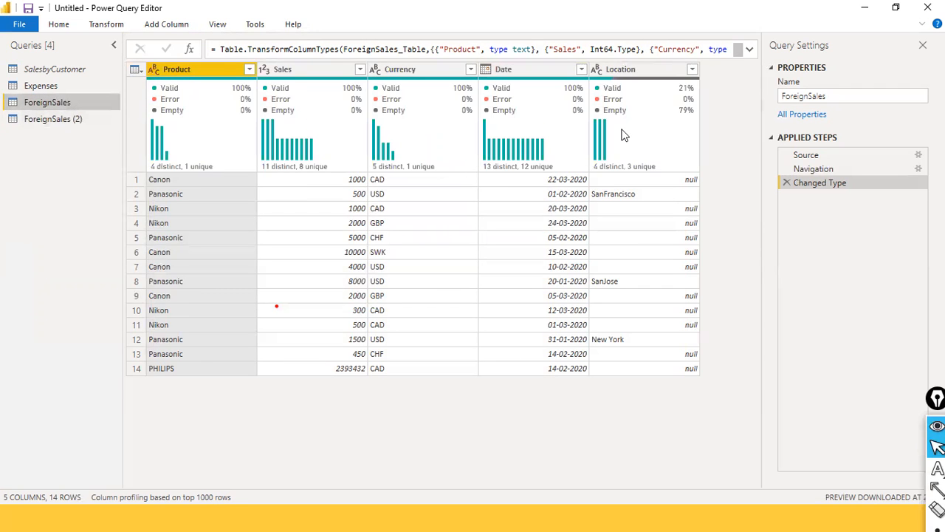
mouse_move(622, 135)
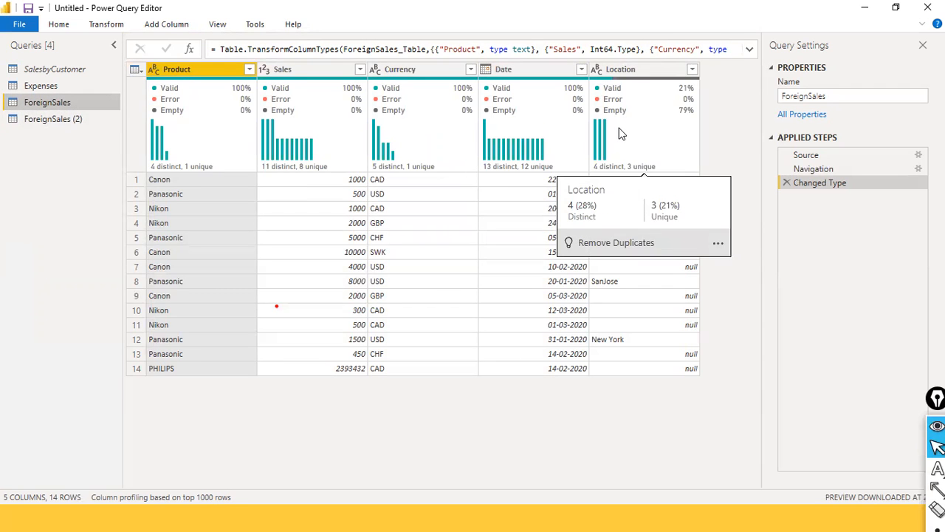
left_click(33, 120)
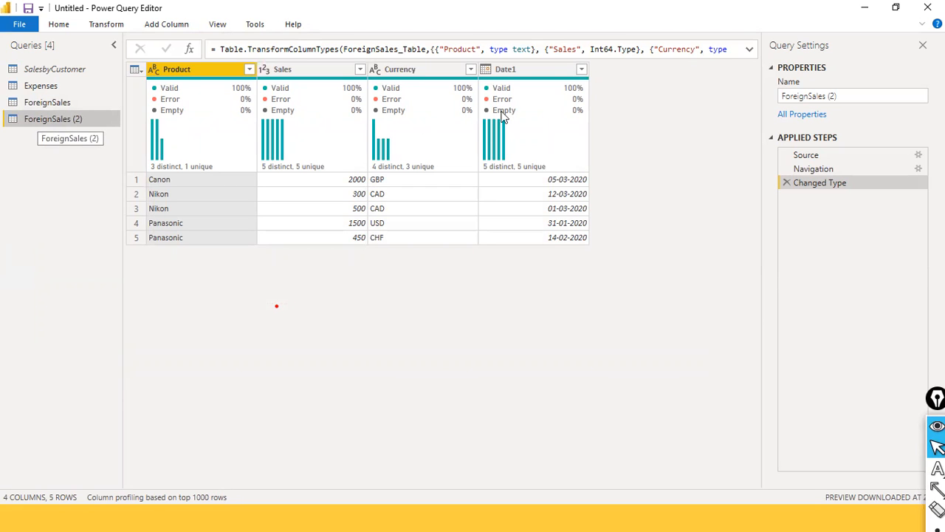
Step: Remove the Location column from the ForeignSales query
left_click(68, 104)
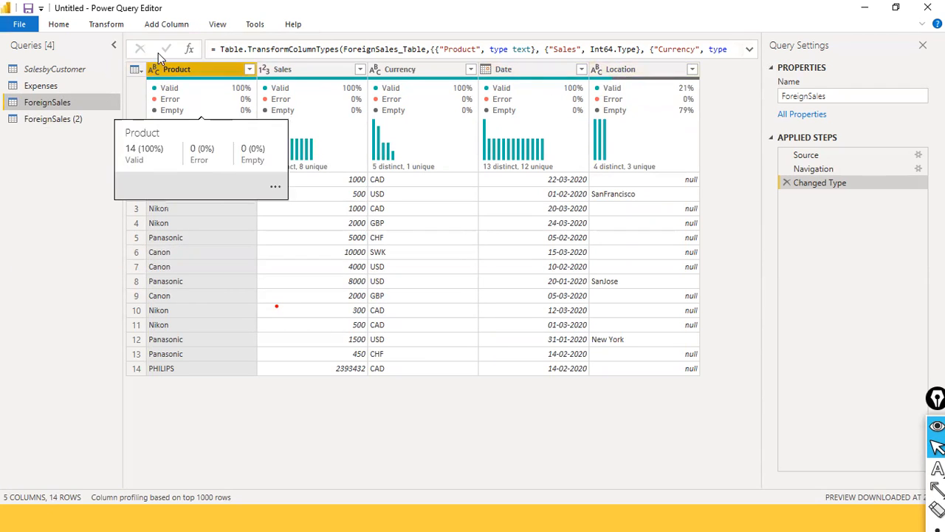
left_click(68, 25)
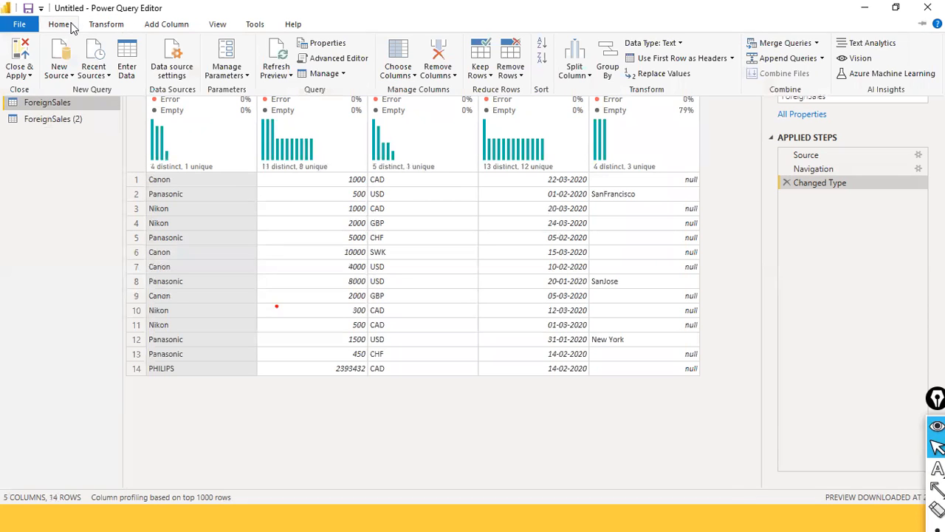
left_click(709, 151)
right_click(656, 74)
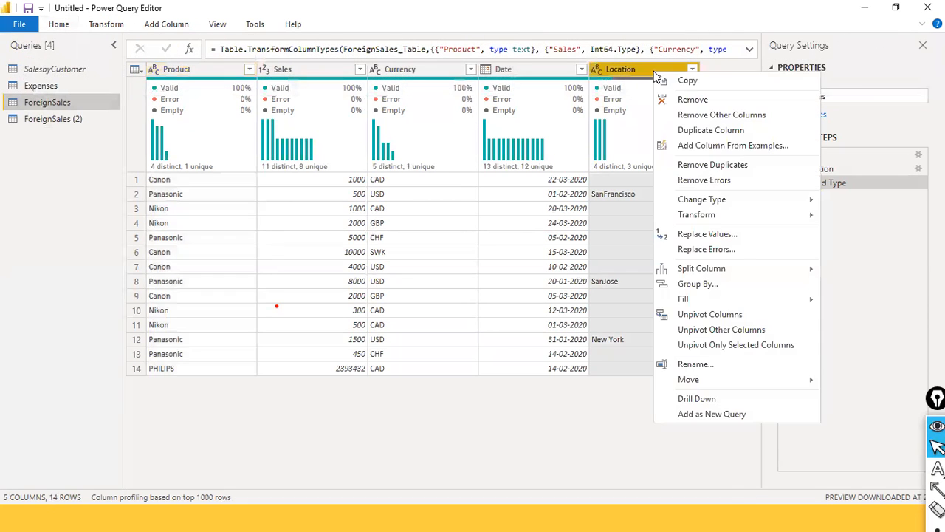
left_click(680, 100)
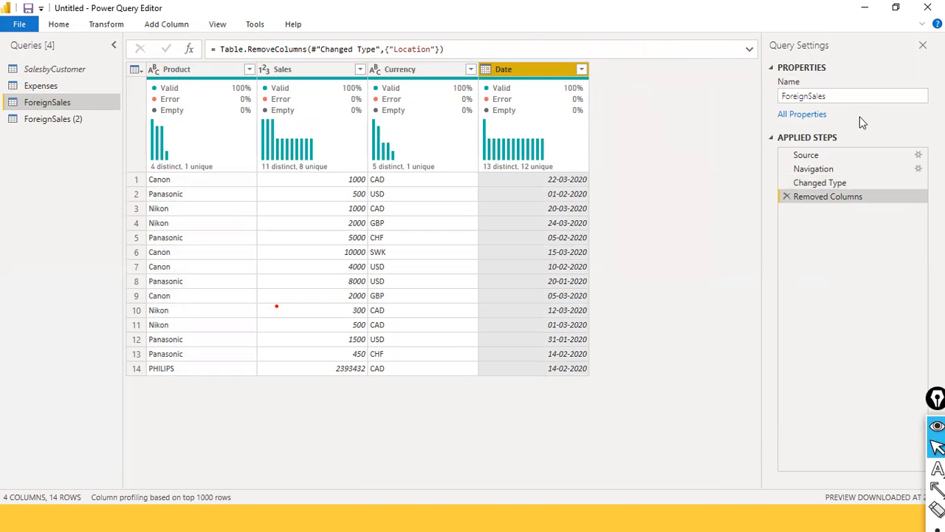
Step: Look at the available Append Queries options, and display the ForeignSales (2) query
left_click(58, 24)
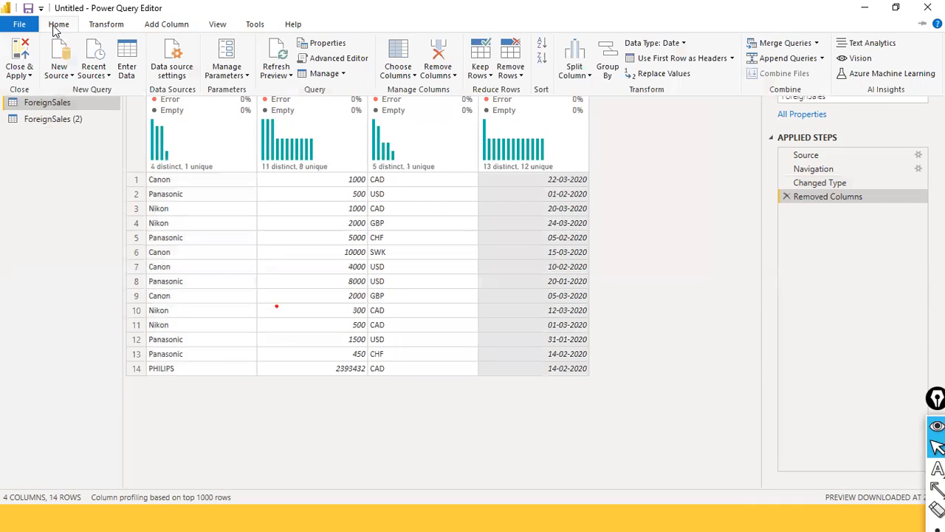
left_click(821, 59)
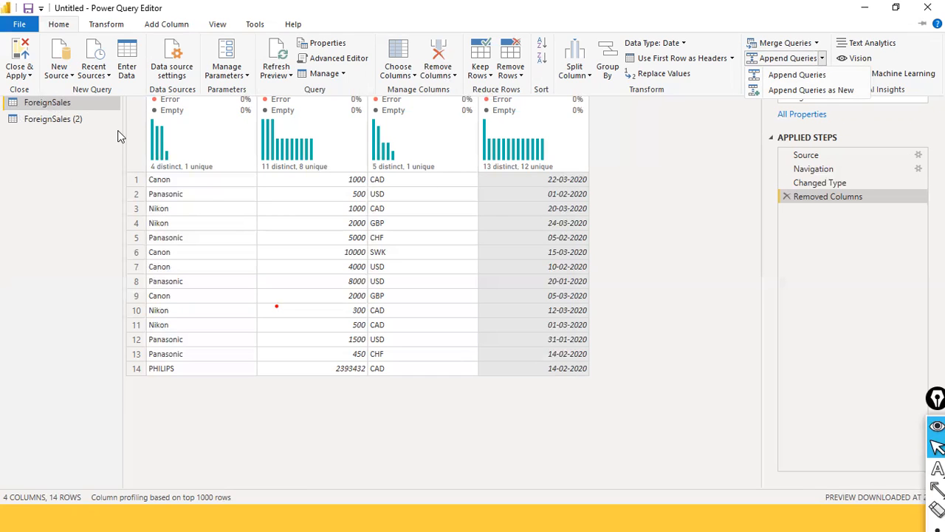
left_click(67, 123)
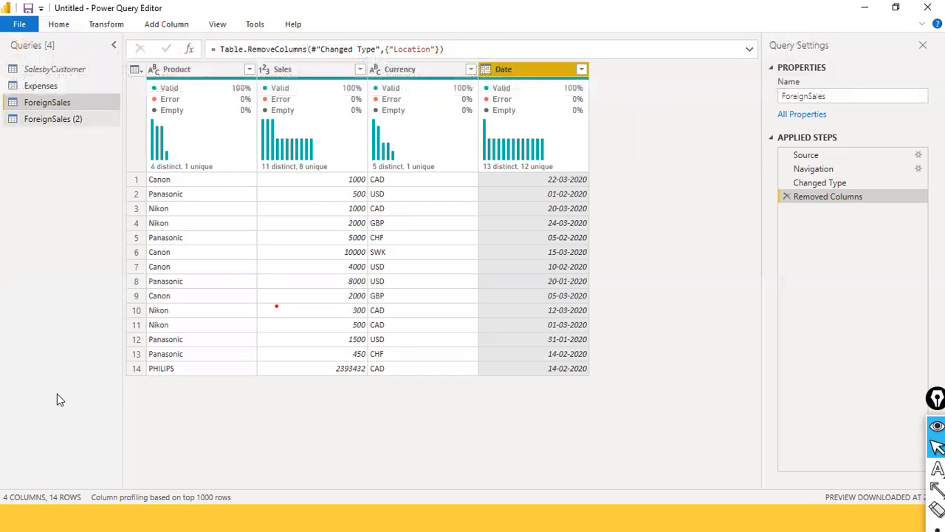
left_click(63, 120)
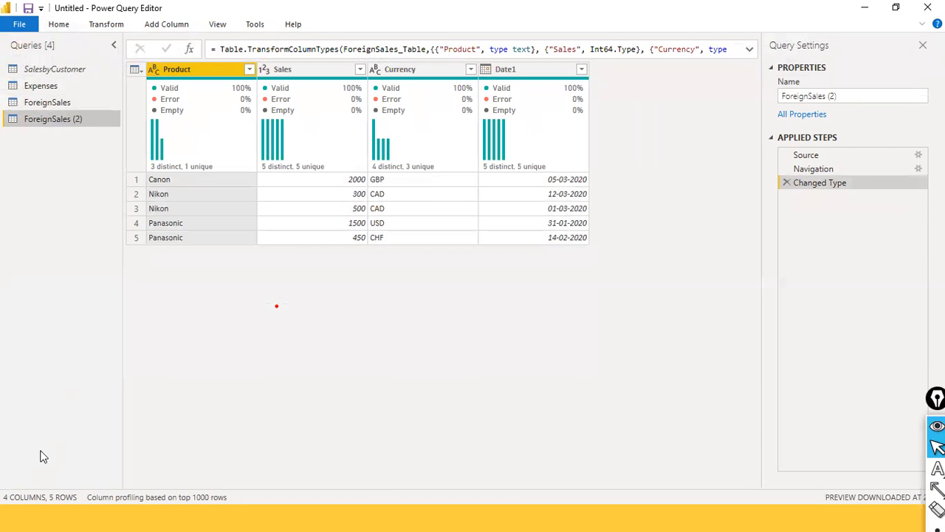
Step: Append the ForeignSales and ForeignSales (2) tables as a new query, with ForeignSales as the first table
left_click(60, 102)
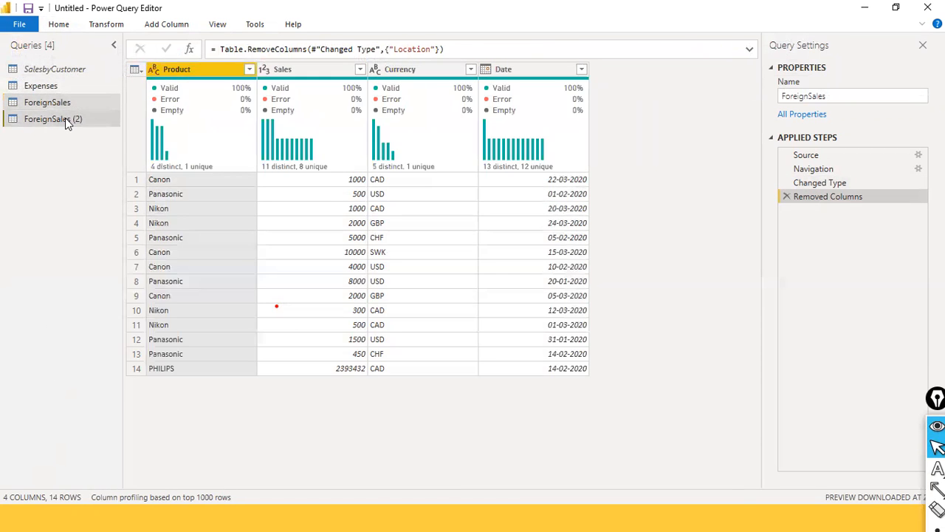
left_click(65, 119)
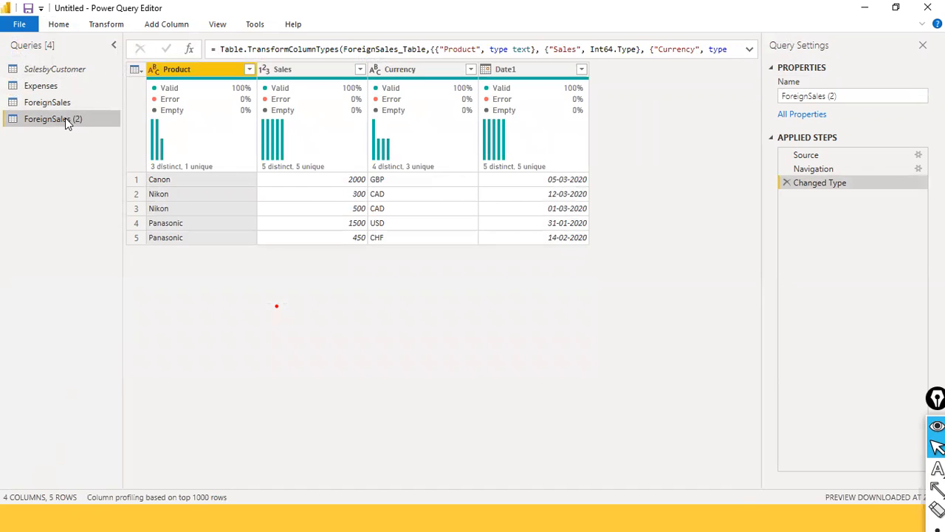
left_click(67, 102)
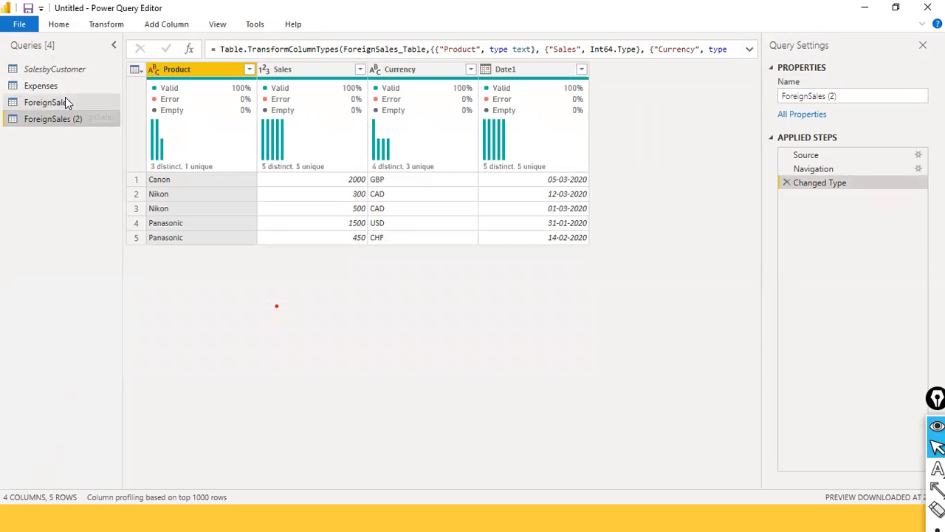
left_click(55, 104)
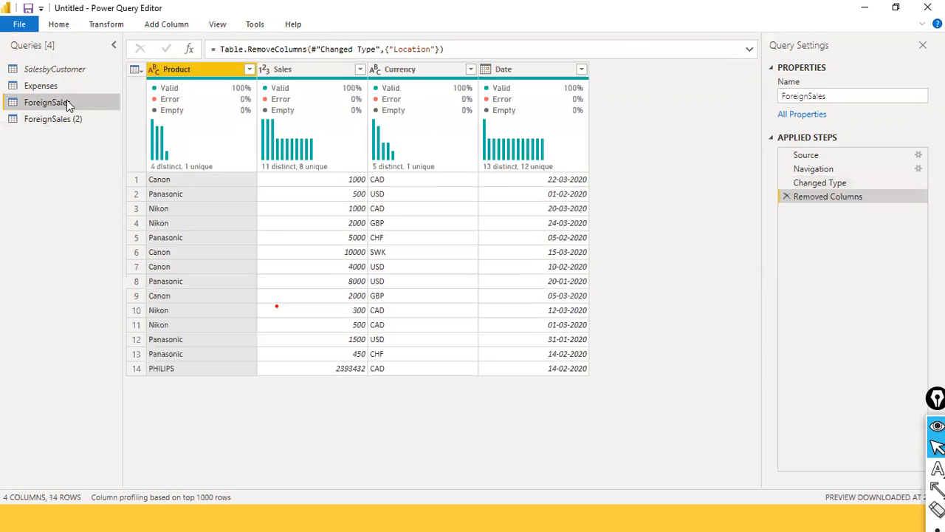
left_click(60, 27)
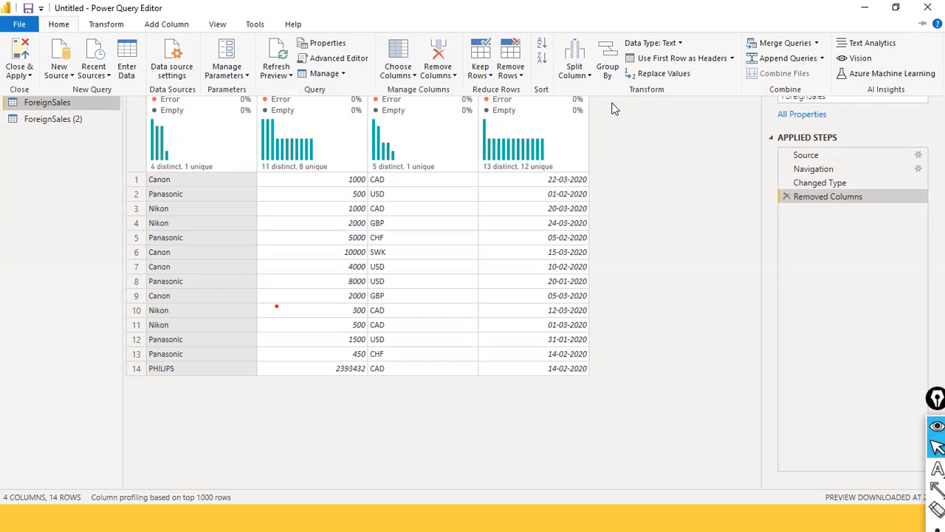
left_click(821, 59)
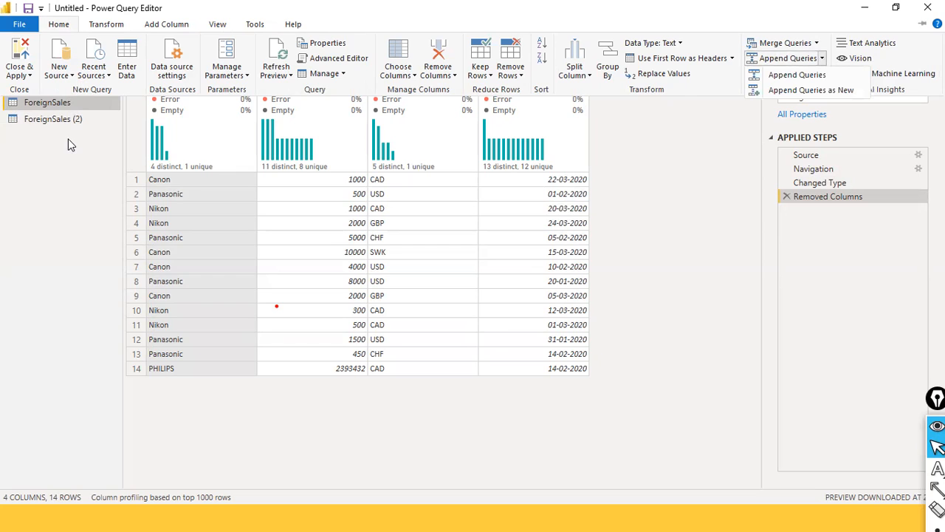
left_click(806, 91)
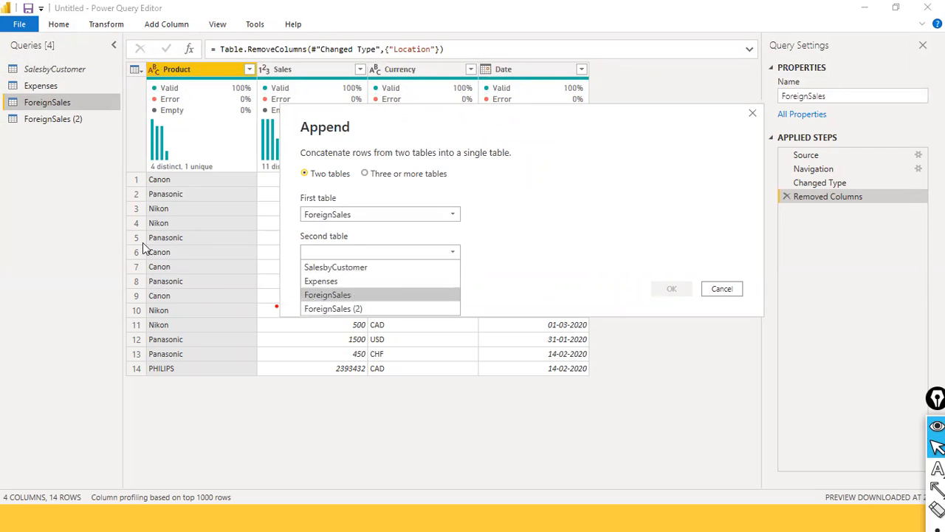
left_click(335, 310)
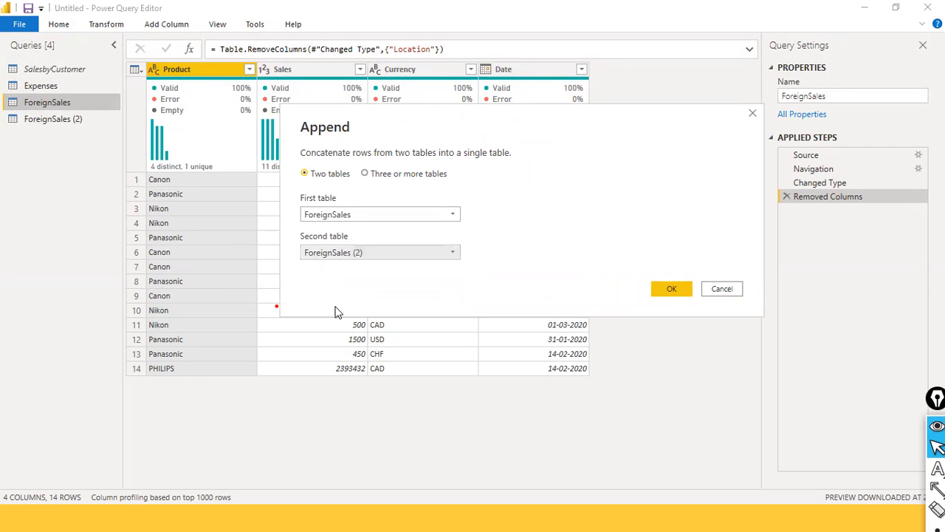
left_click(654, 289)
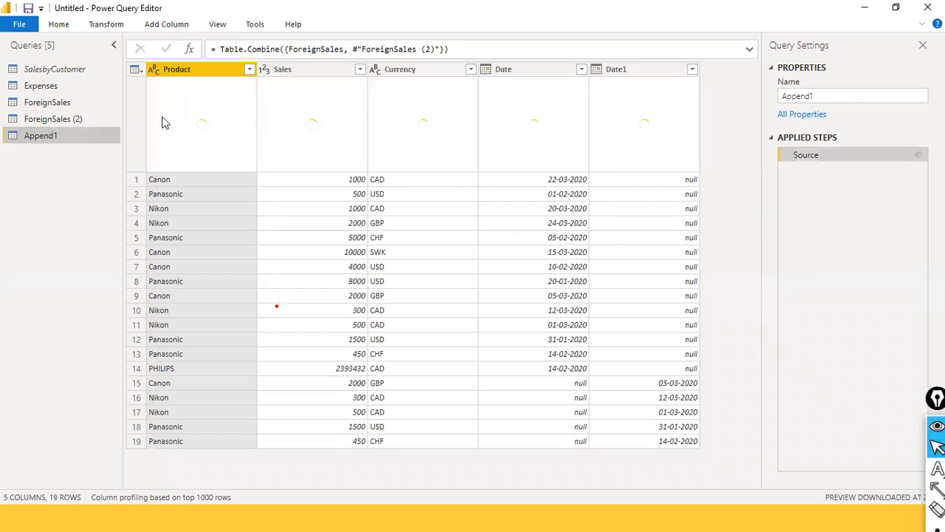
Step: Compare the date columns of both ForeignSales queries with the Date and Date1 columns of the Append1 query
left_click(47, 102)
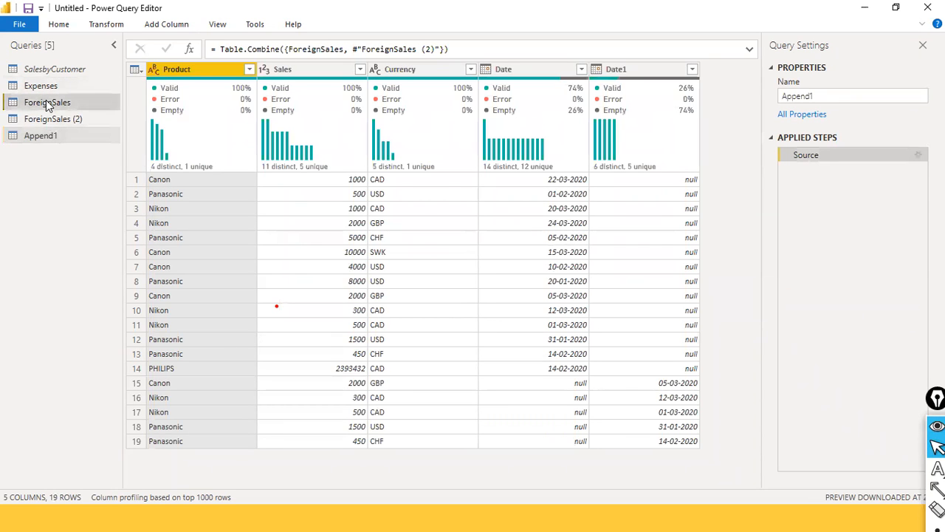
left_click(66, 118)
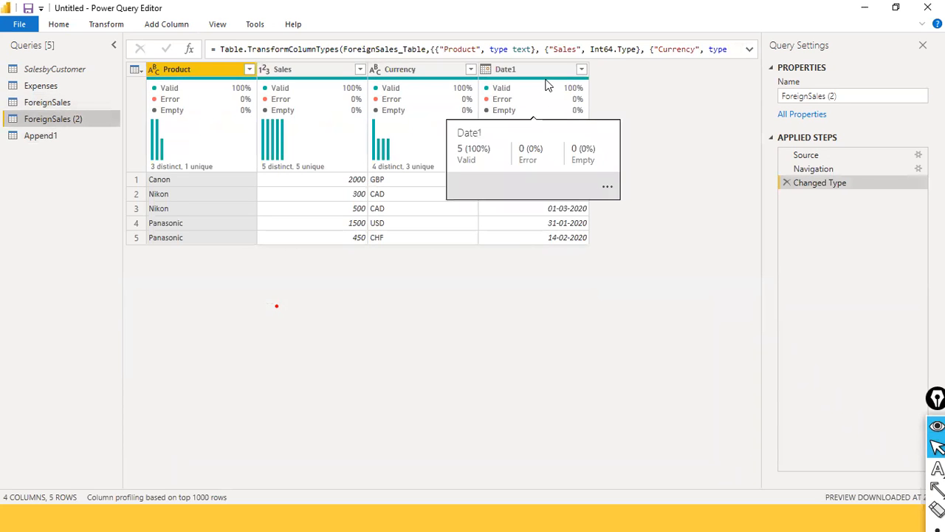
left_click(58, 133)
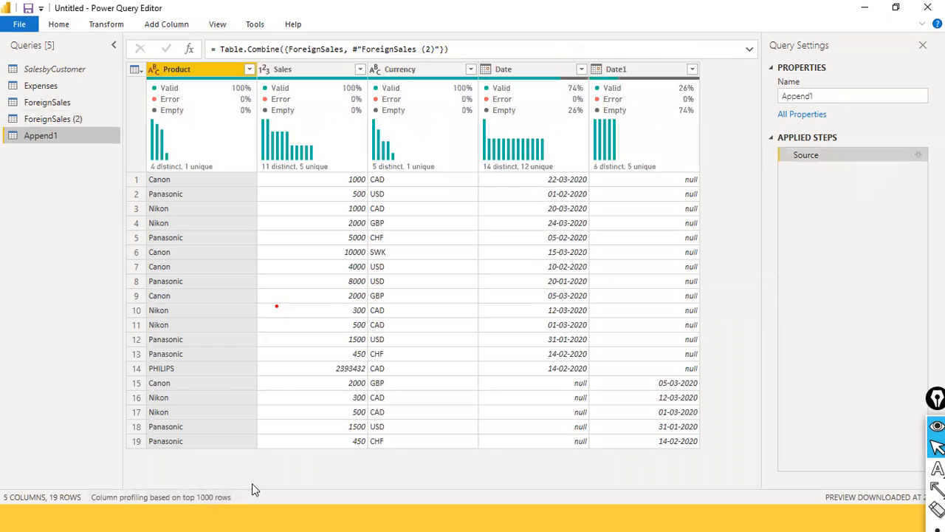
mouse_move(426, 89)
mouse_move(629, 145)
mouse_move(514, 83)
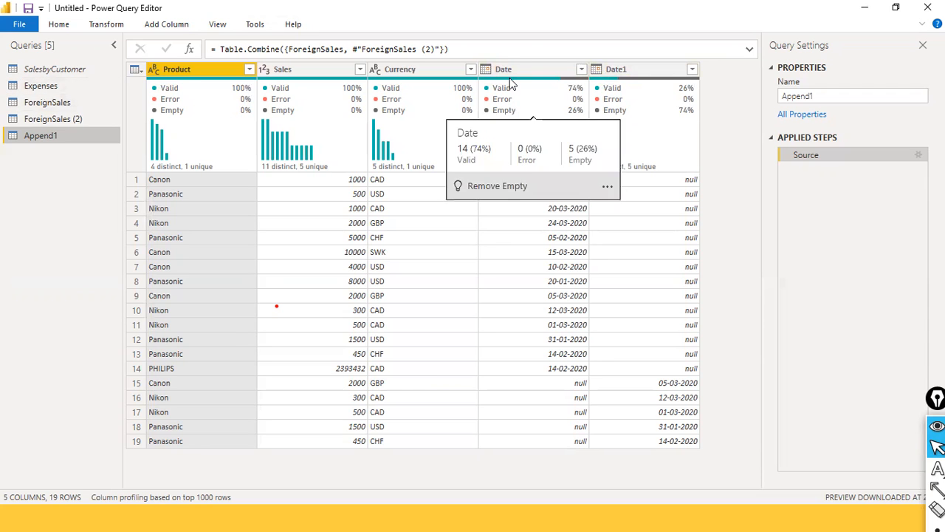
Step: Review the append rules on the PowerPoint slide, and check both source queries' column names against them in Power Query Editor
key("alt+Tab")
left_click(620, 150)
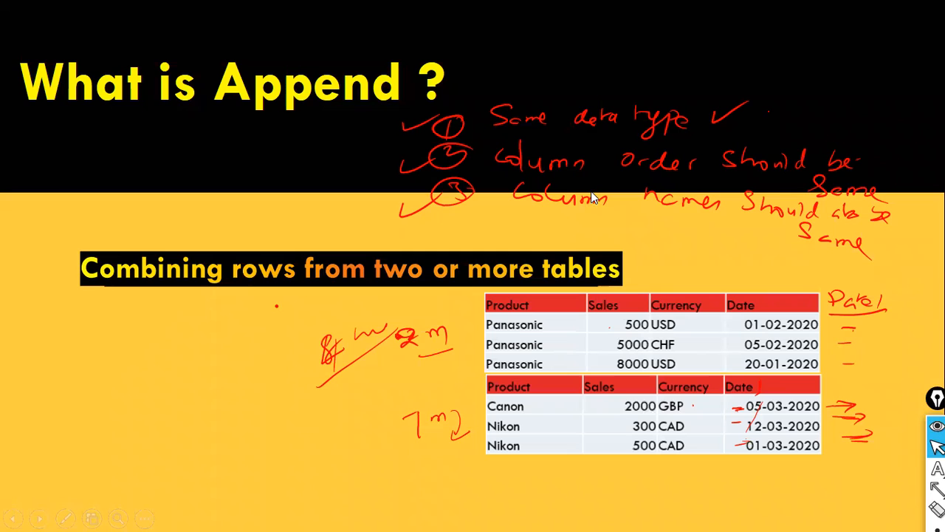
key("alt+Tab")
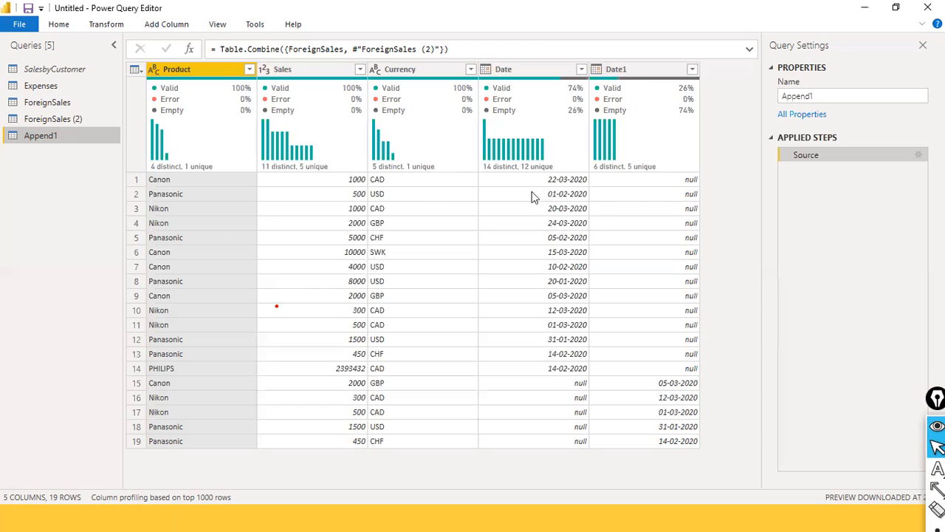
mouse_move(663, 82)
left_click(67, 102)
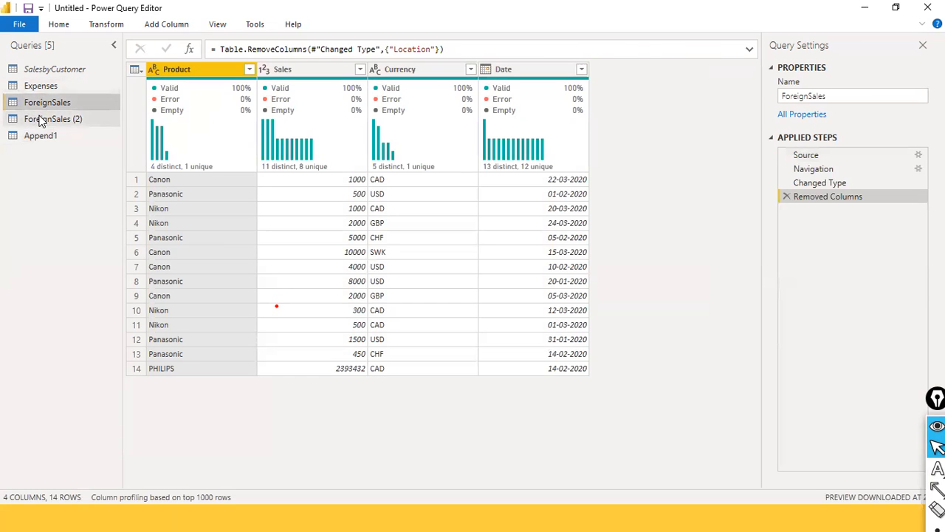
left_click(45, 119)
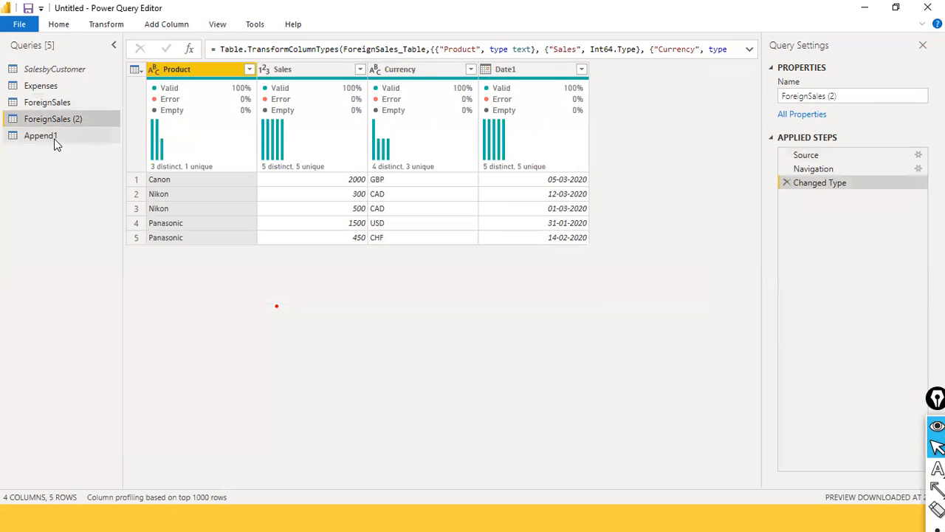
left_click(43, 102)
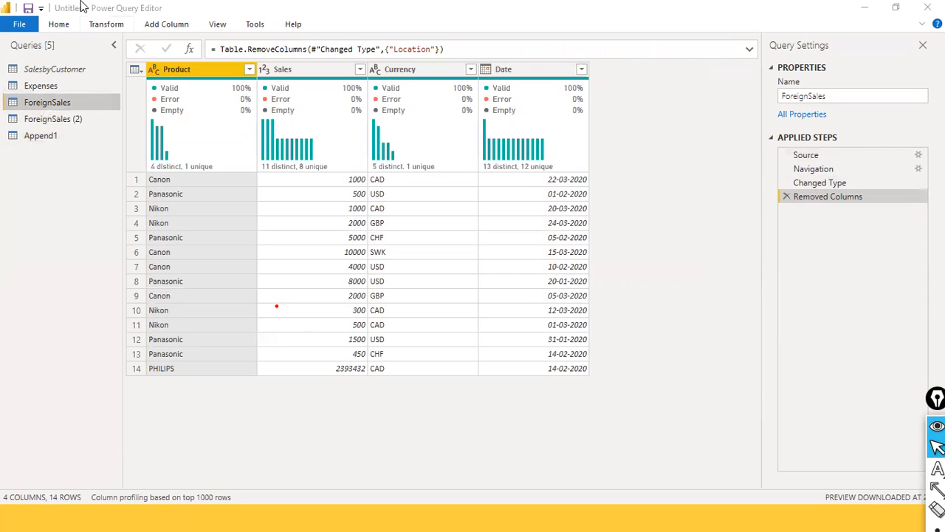
left_click(66, 27)
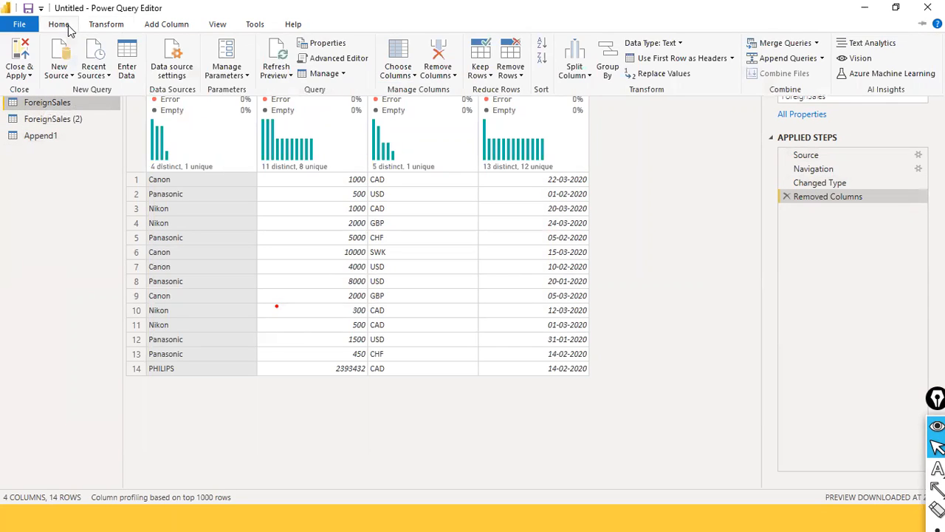
left_click(822, 59)
left_click(822, 91)
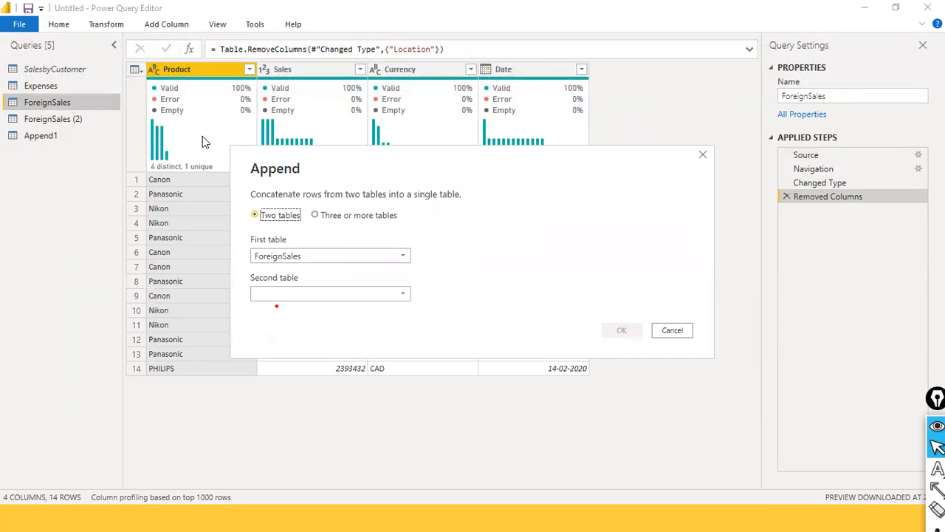
left_click(672, 331)
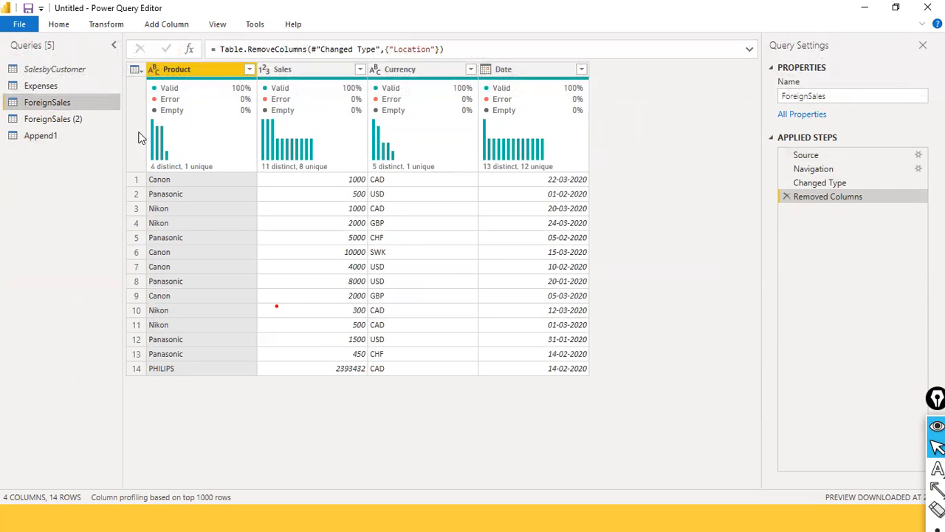
Step: Rename the Date1 column of the ForeignSales (2) query to Date
left_click(68, 118)
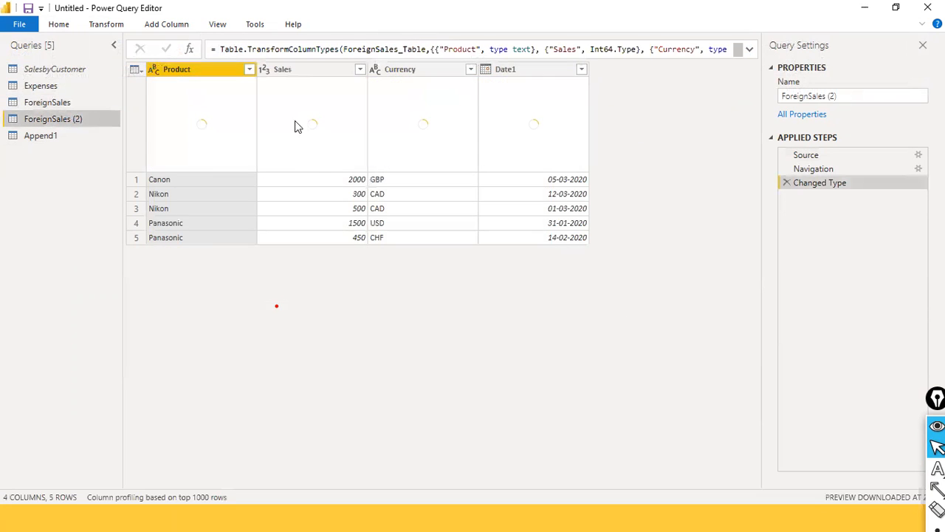
left_click(509, 69)
double_click(516, 70)
type("Date1")
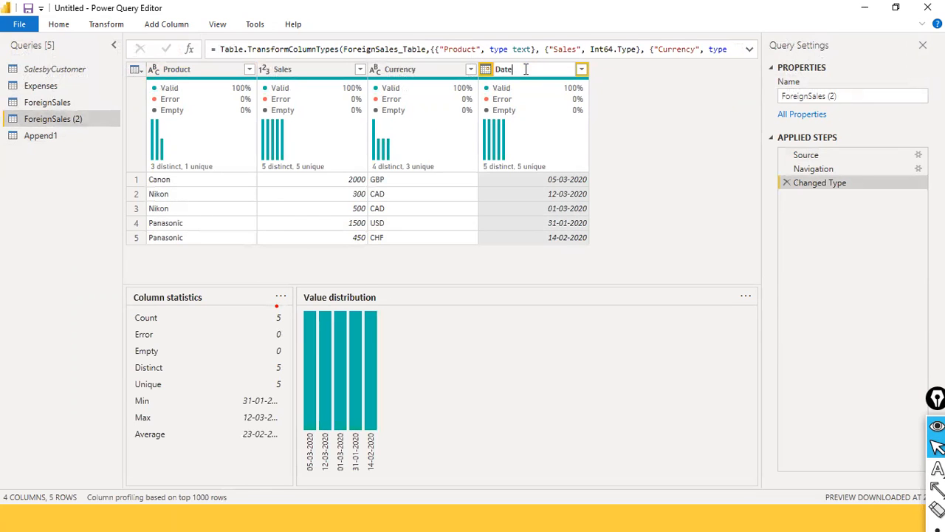
key("Return")
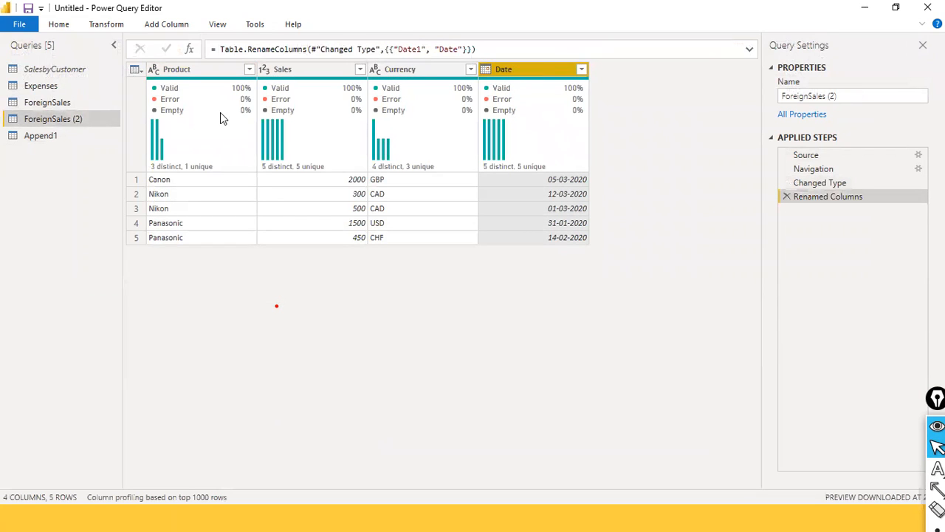
Step: Display the Append1 query and check how its rows line up under the Date column
left_click(51, 135)
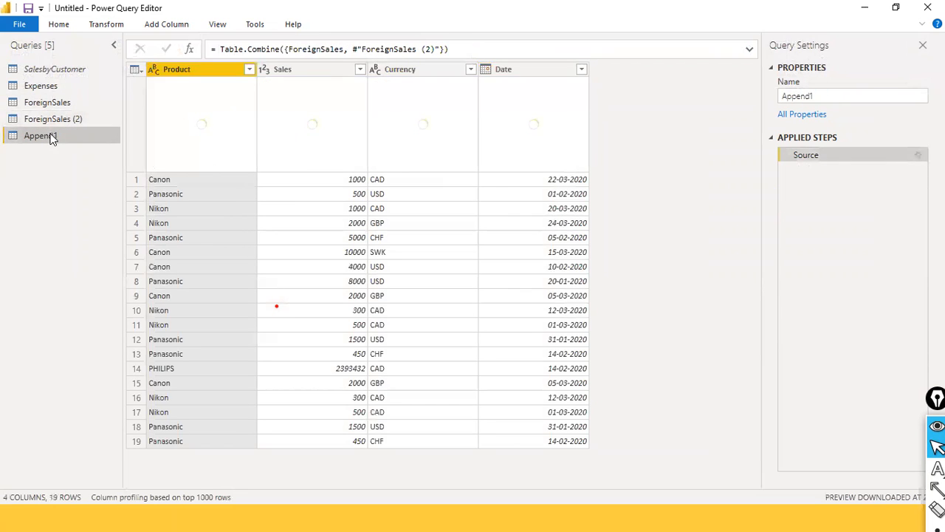
left_click(59, 23)
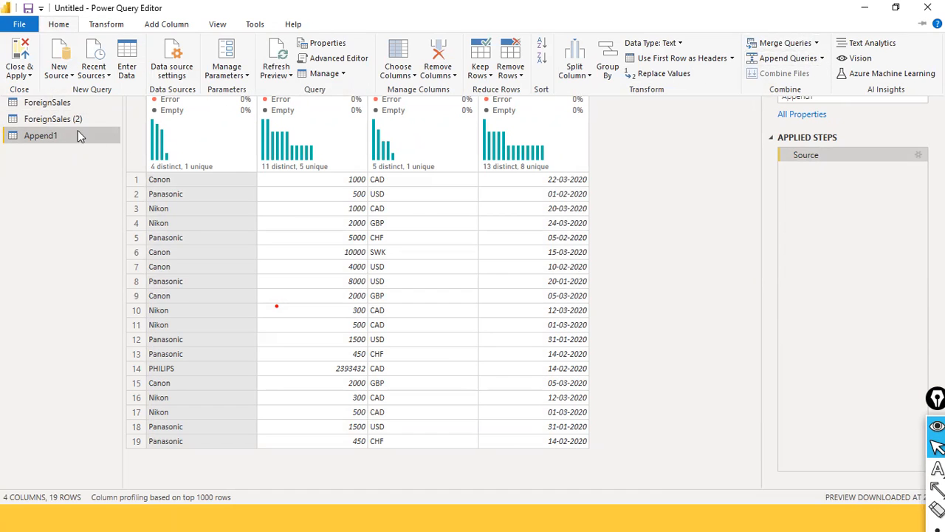
left_click(57, 119)
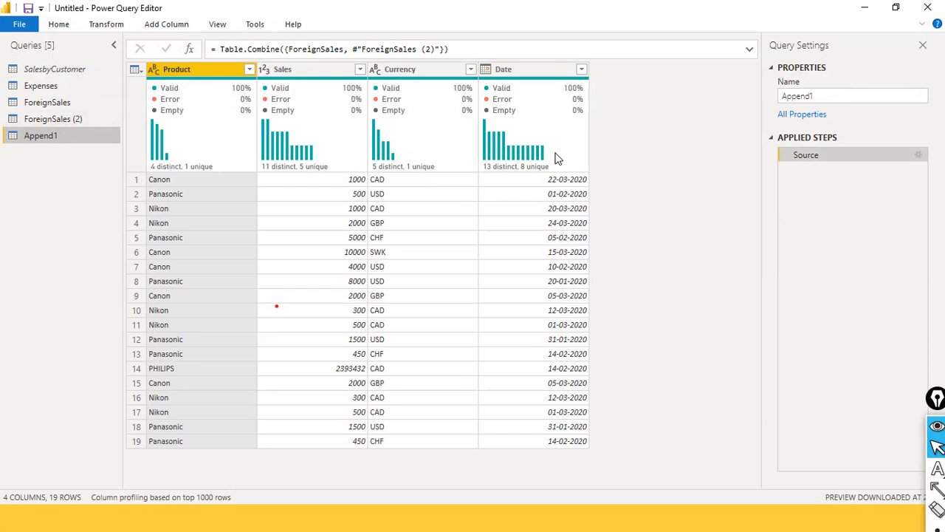
mouse_move(557, 159)
Step: Switch to the PowerPoint slide show and handwrite "Duplicate records" with an arrow beneath the "What is Append ?" title
key("alt+Tab")
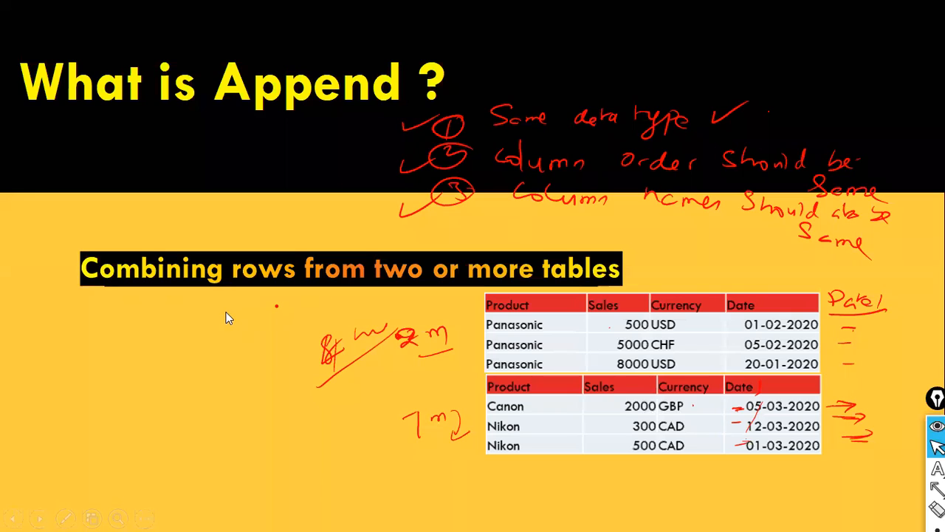
mouse_move(222, 116)
left_mouse_down()
mouse_move(200, 152)
mouse_move(214, 146)
left_mouse_up()
mouse_move(124, 187)
left_mouse_down()
mouse_move(152, 193)
mouse_move(322, 179)
mouse_move(338, 194)
left_mouse_up()
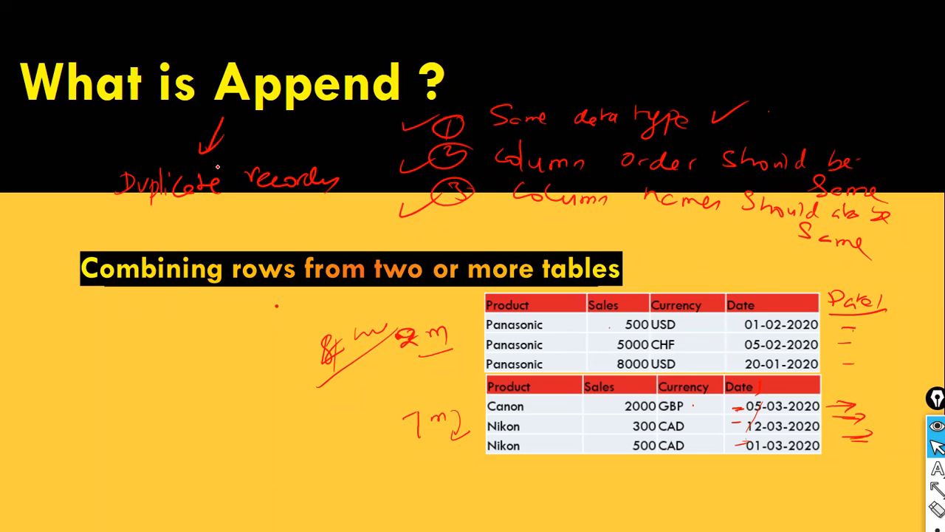
Step: Return to Power Query Editor and compare the rows of ForeignSales, ForeignSales (2) and Append1 for duplicate records
key("alt+Tab")
key("alt+Tab")
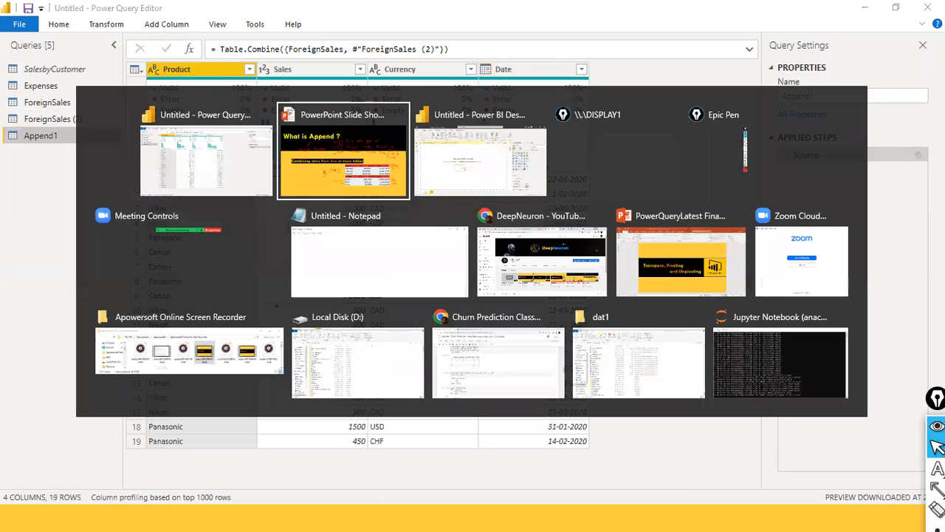
key("alt+Tab")
left_click(47, 102)
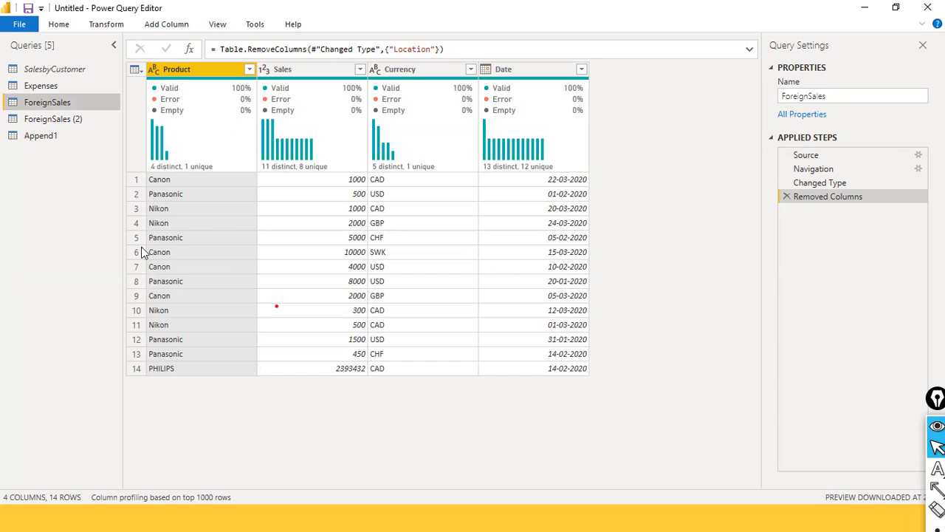
left_click(70, 119)
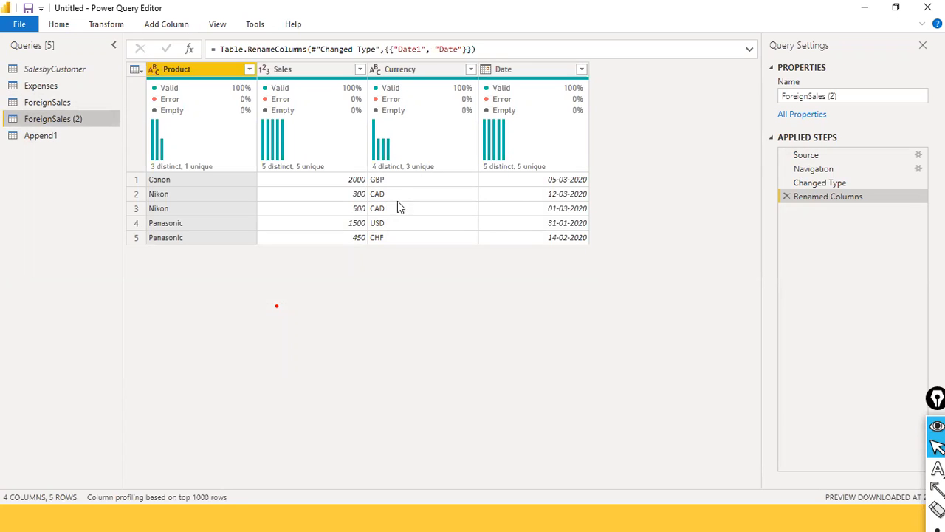
left_click(61, 137)
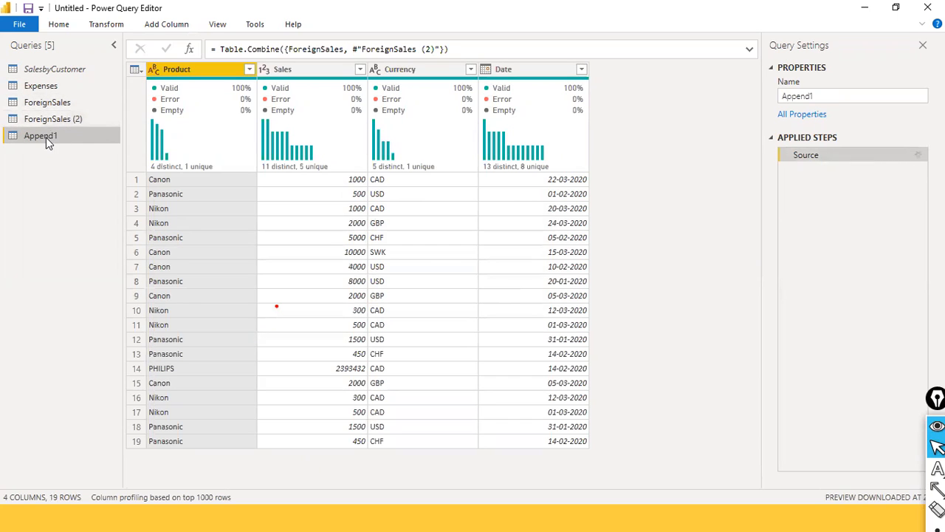
left_click(65, 106)
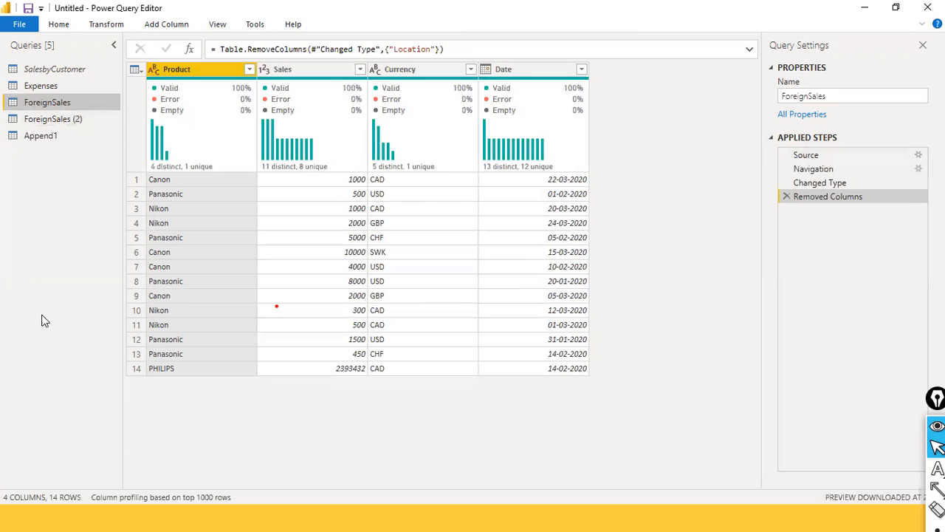
left_click(76, 119)
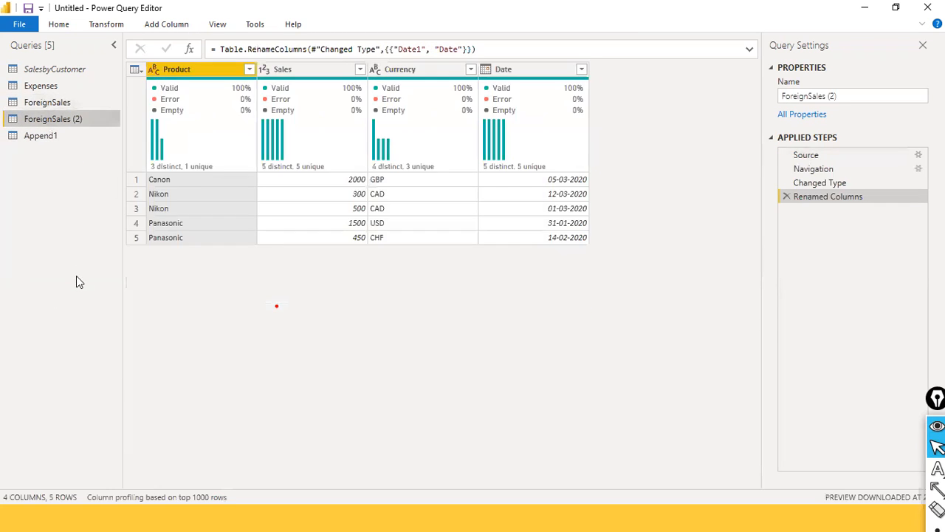
Step: Display the Append1 query, switch to the PowerPoint slide show and step the "What is Append ?" animation back to the two separate tables
left_click(68, 136)
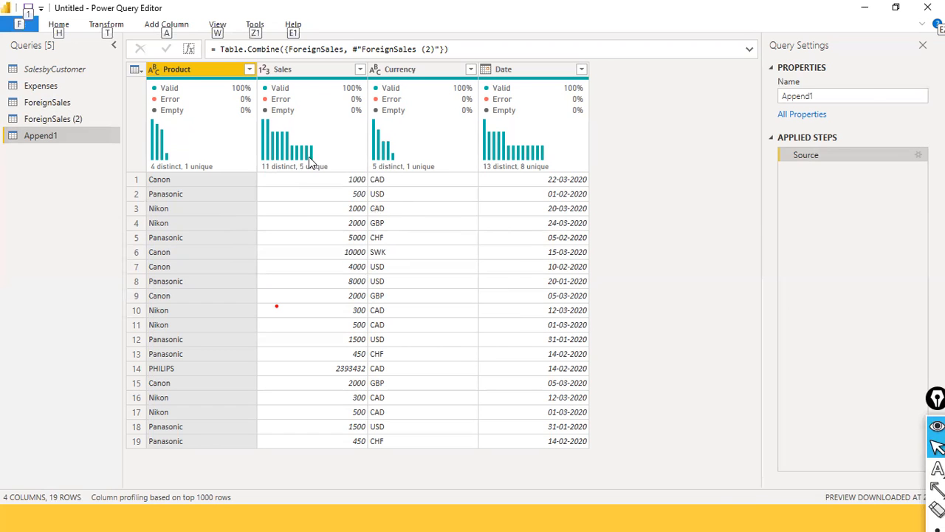
key("alt+Tab")
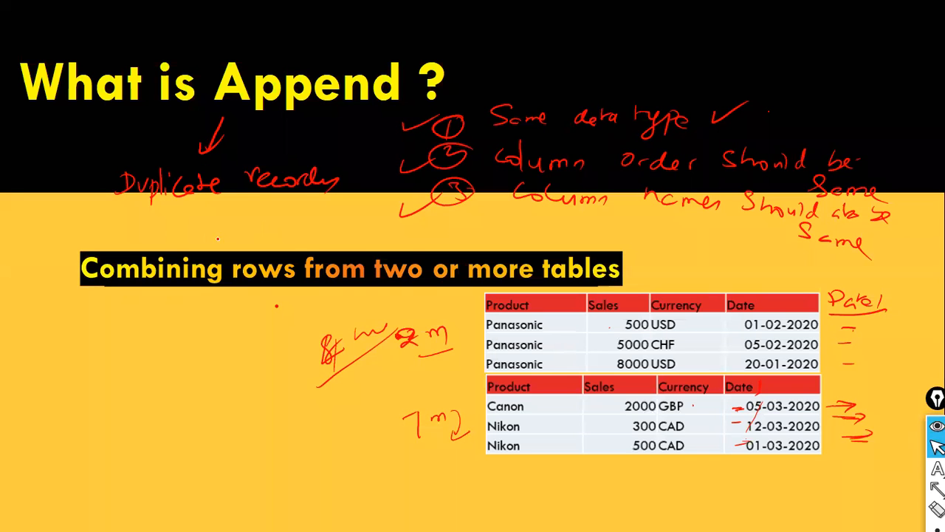
key("Left")
key("Left")
key("Left")
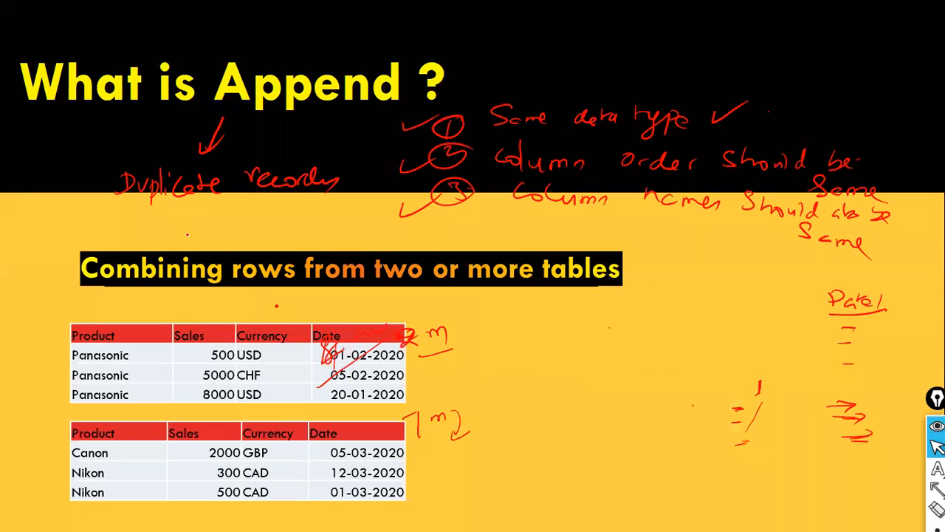
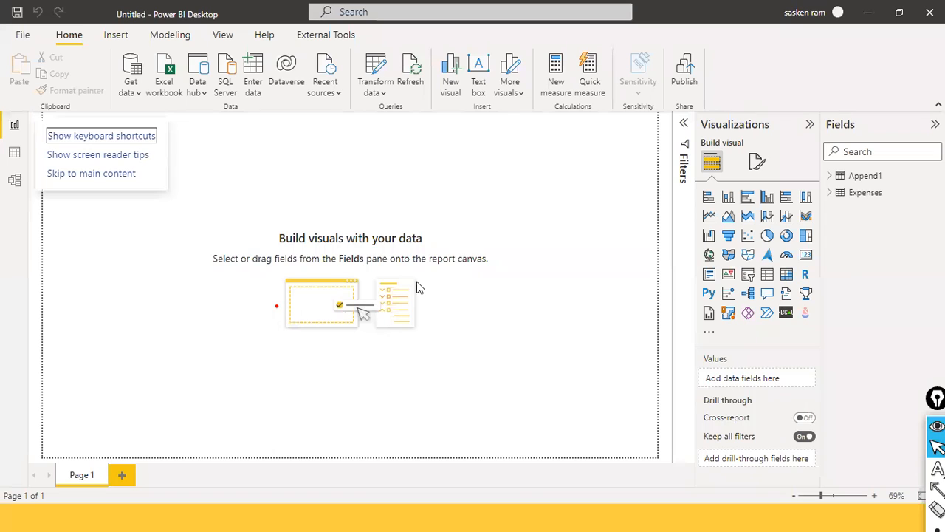
Step: Open Power Query Editor from Power BI Desktop and disable load for the Append1 query, accepting the table's removal from the report
left_click(378, 161)
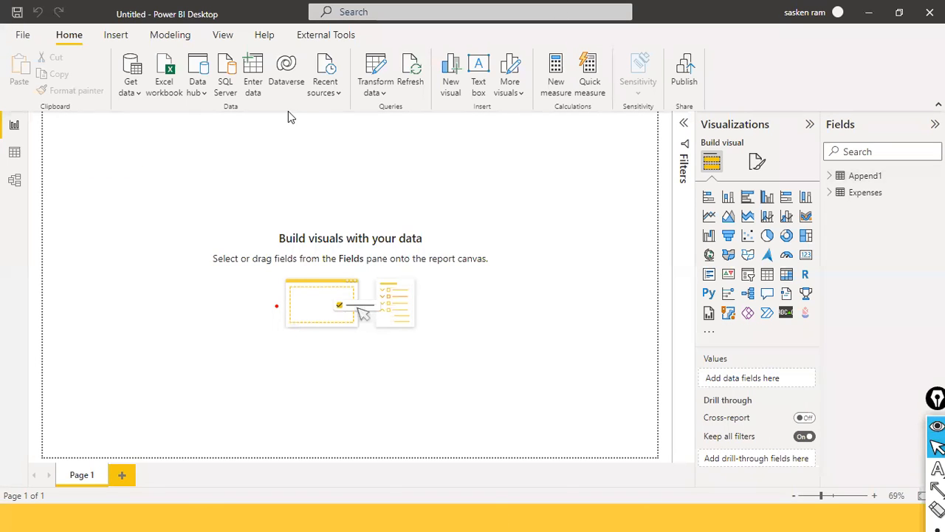
left_click(386, 95)
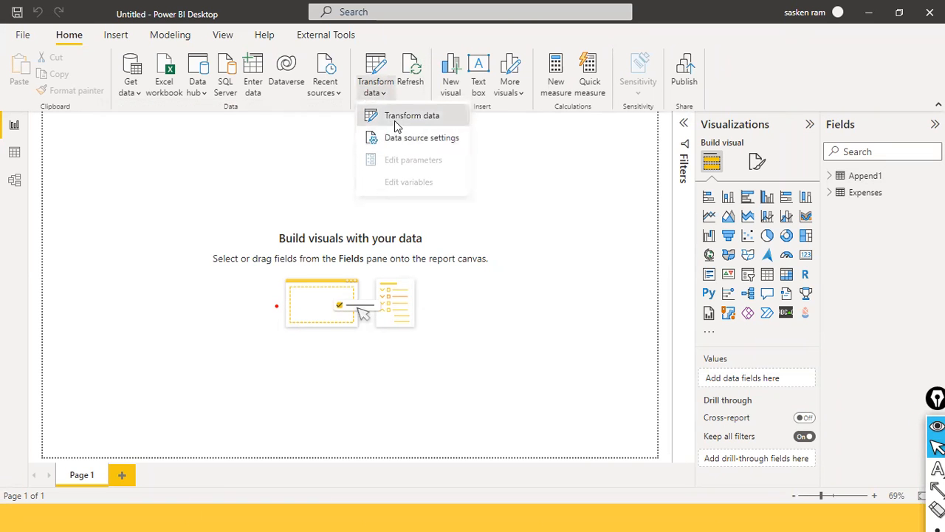
left_click(396, 122)
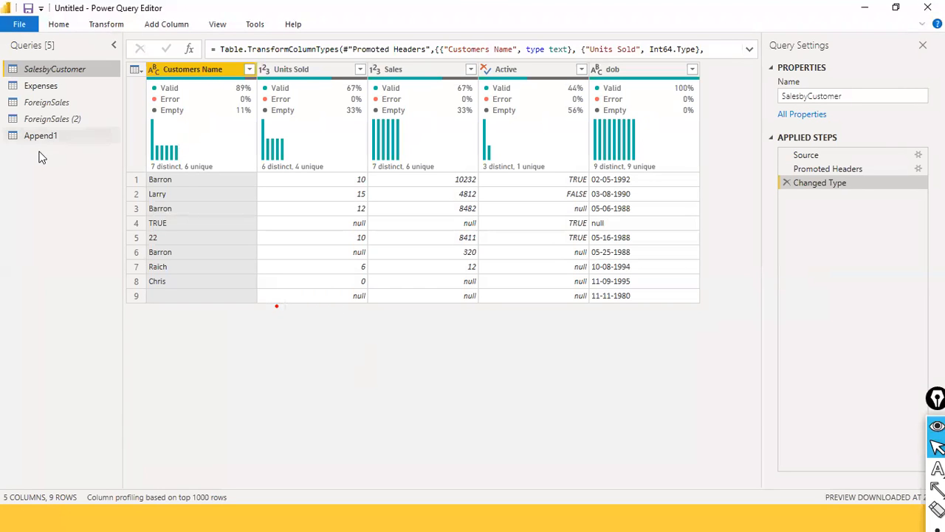
left_click(41, 135)
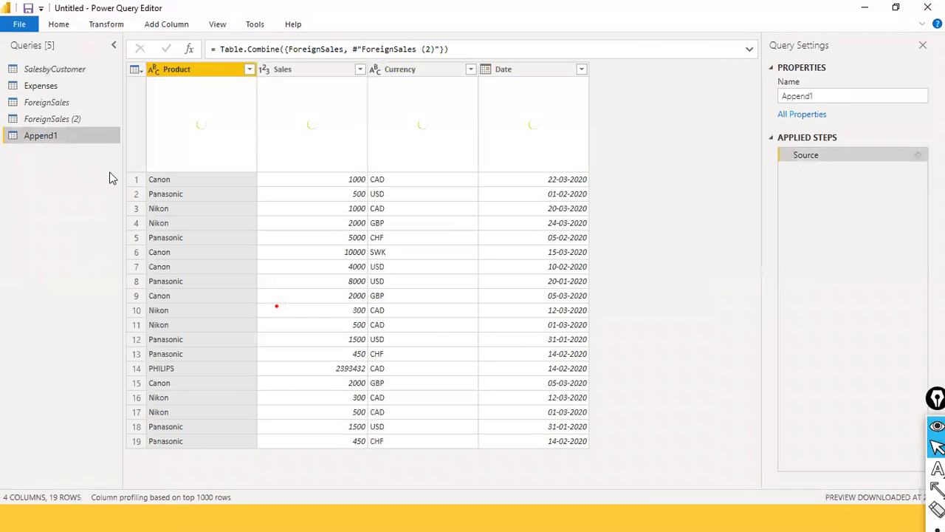
right_click(54, 138)
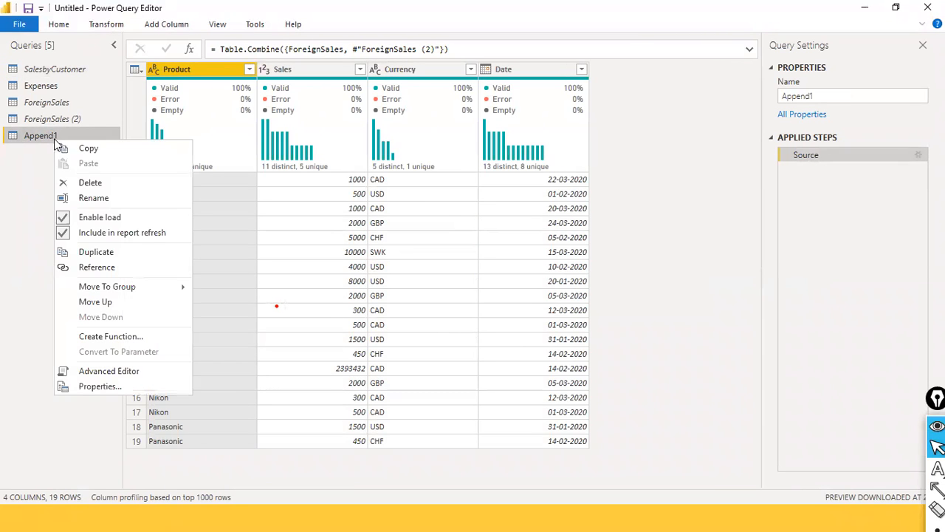
left_click(107, 193)
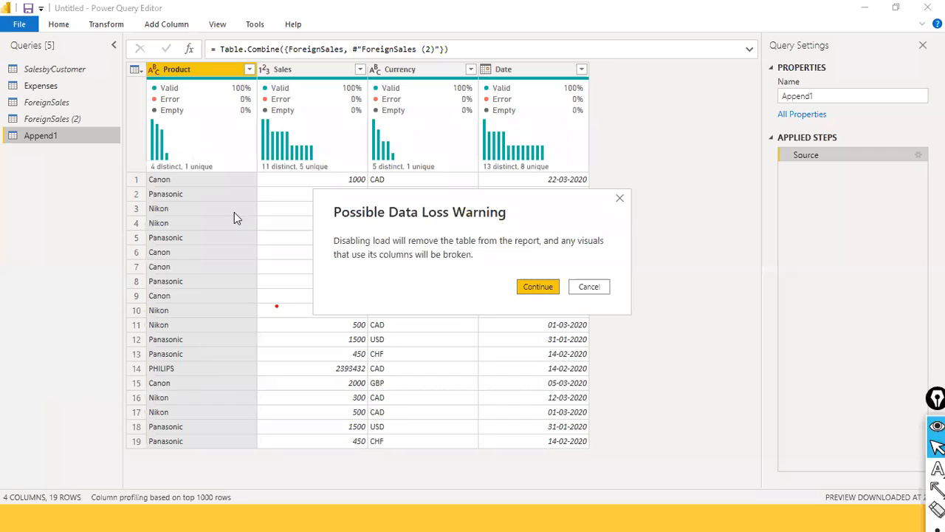
left_click(538, 289)
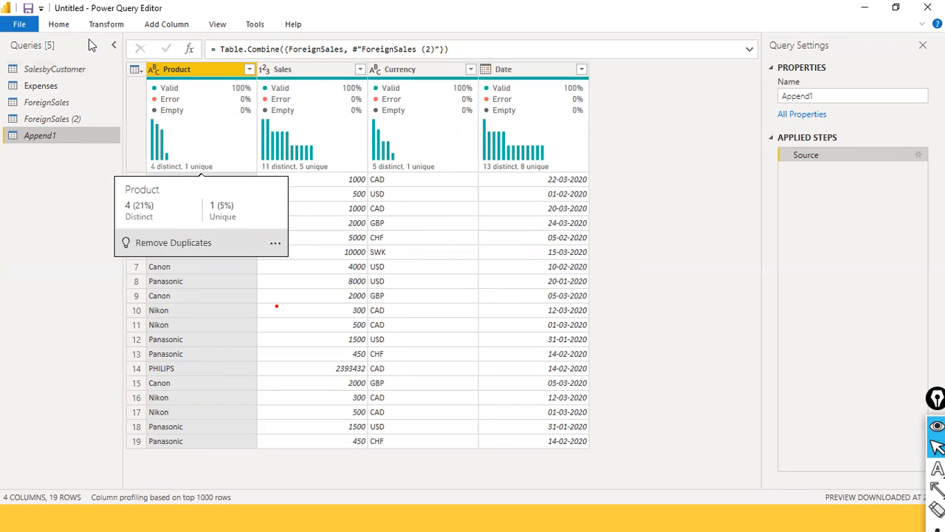
Step: Import the NcSales table from the Excel workbook NcSales.xls in the dat1 folder as a new query
left_click(68, 26)
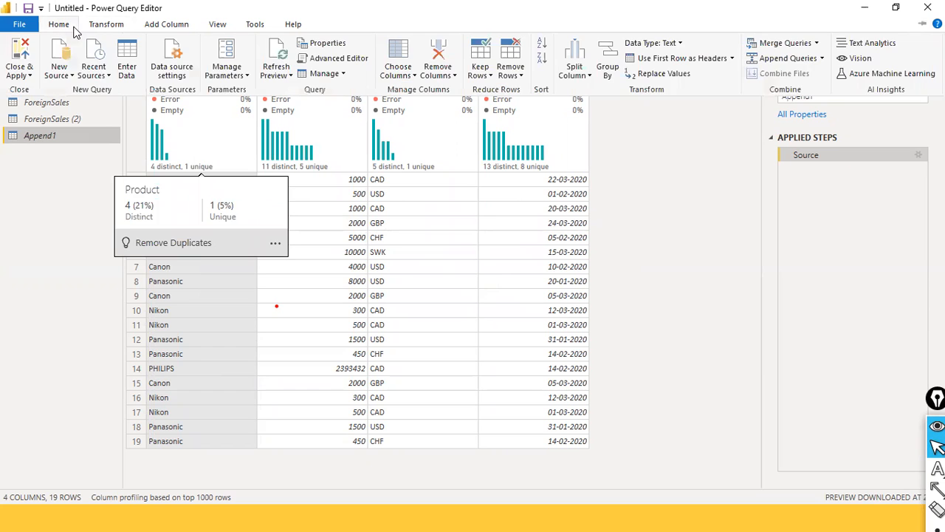
left_click(68, 78)
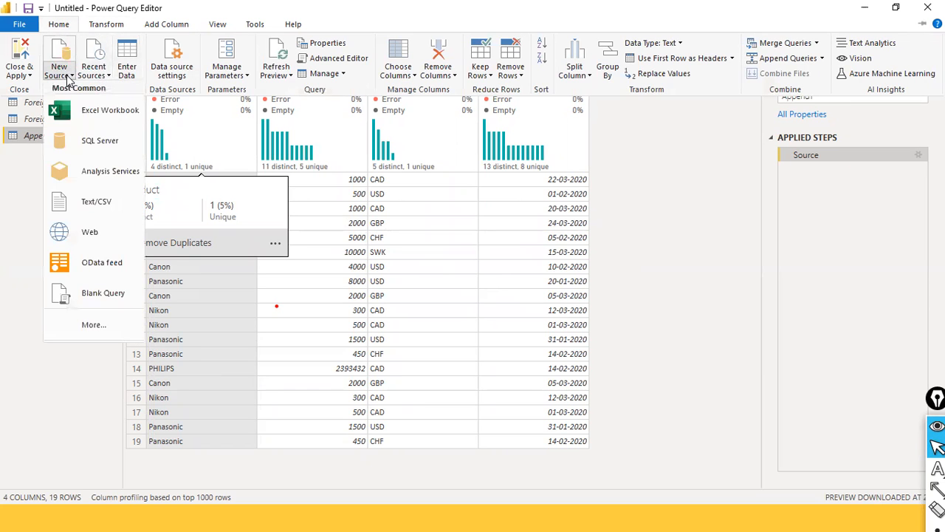
left_click(84, 115)
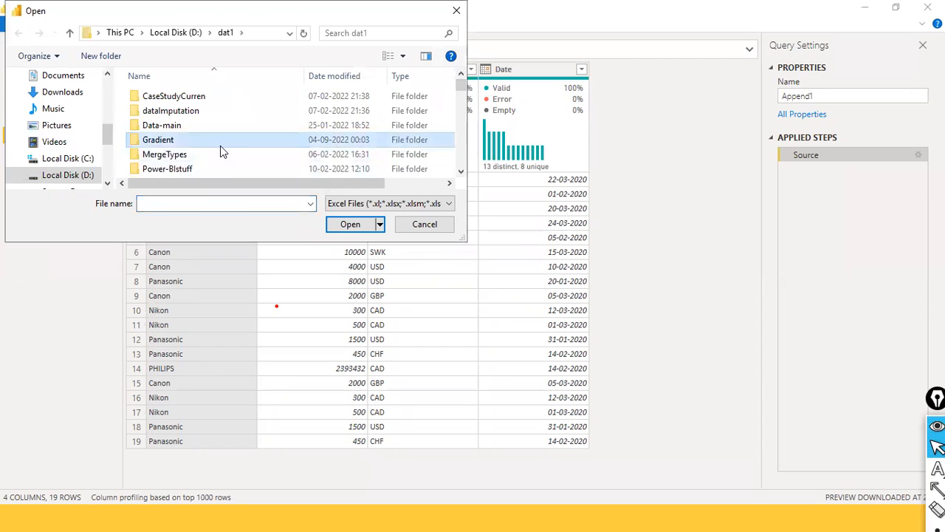
type("ncs")
key("Return")
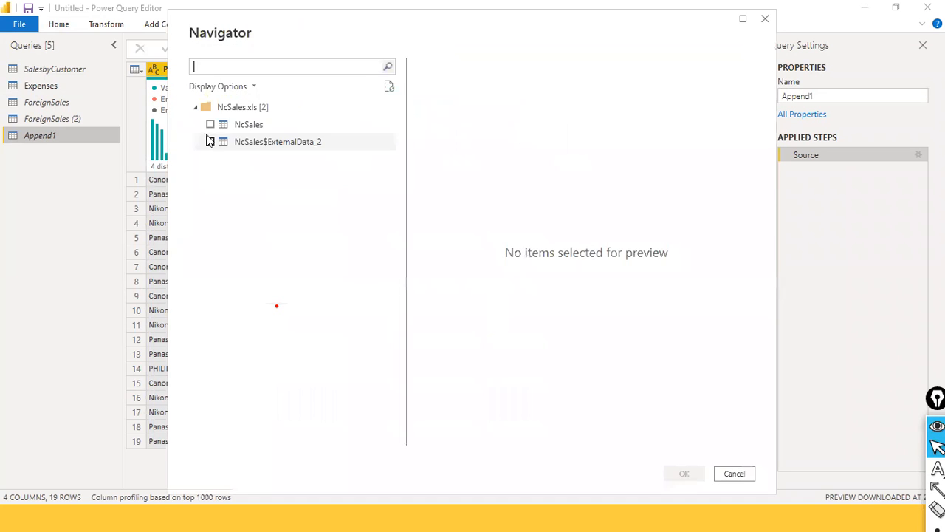
left_click(211, 124)
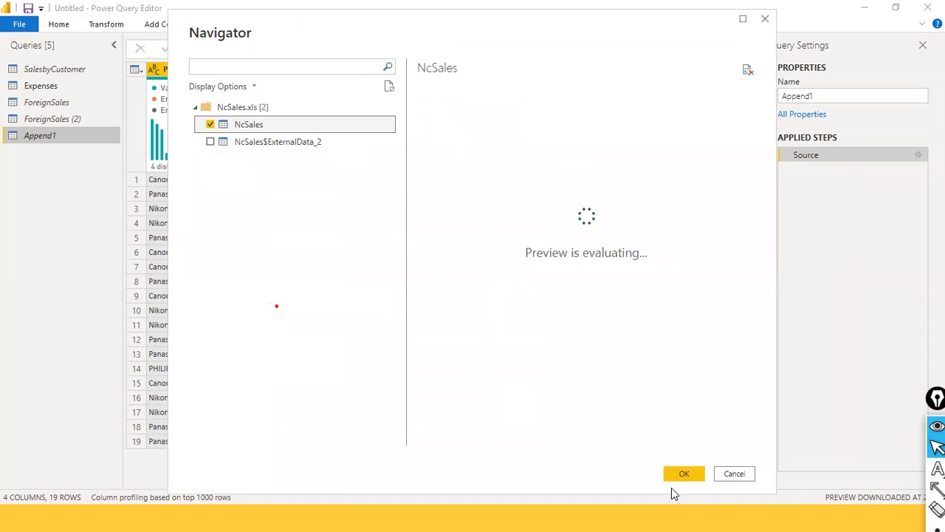
left_click(681, 473)
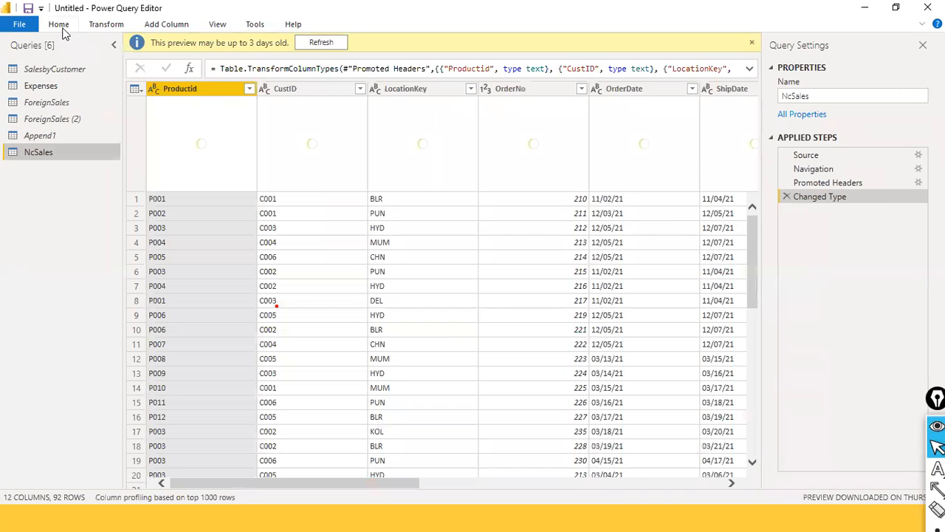
Step: Import Sheet1 from the Excel workbook DimCustomer.xls in the dat1 folder as a new query and refresh its preview
left_click(62, 29)
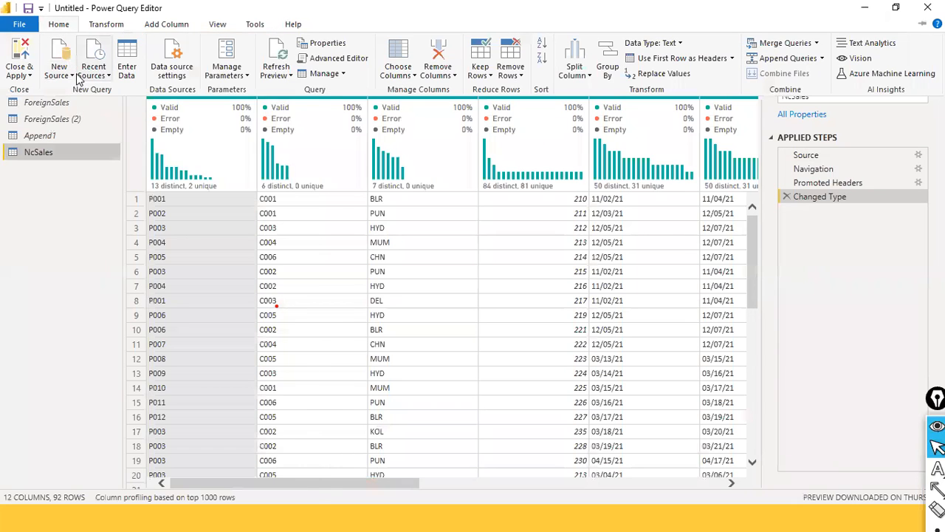
left_click(79, 74)
left_click(66, 73)
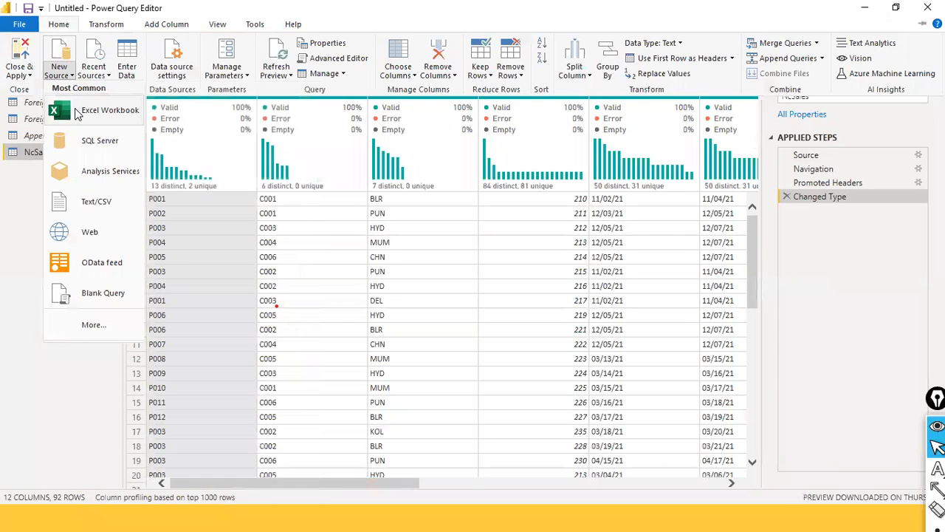
left_click(77, 113)
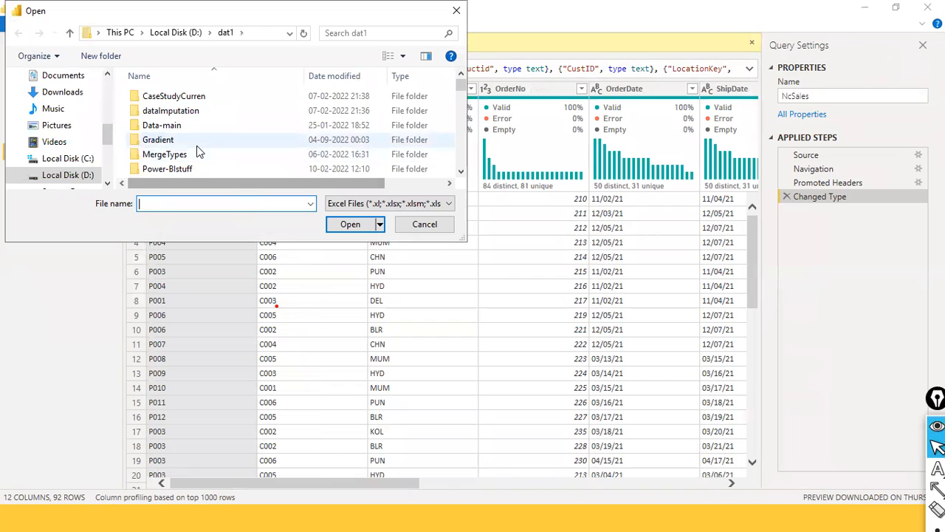
scroll(198, 151, "down", 5)
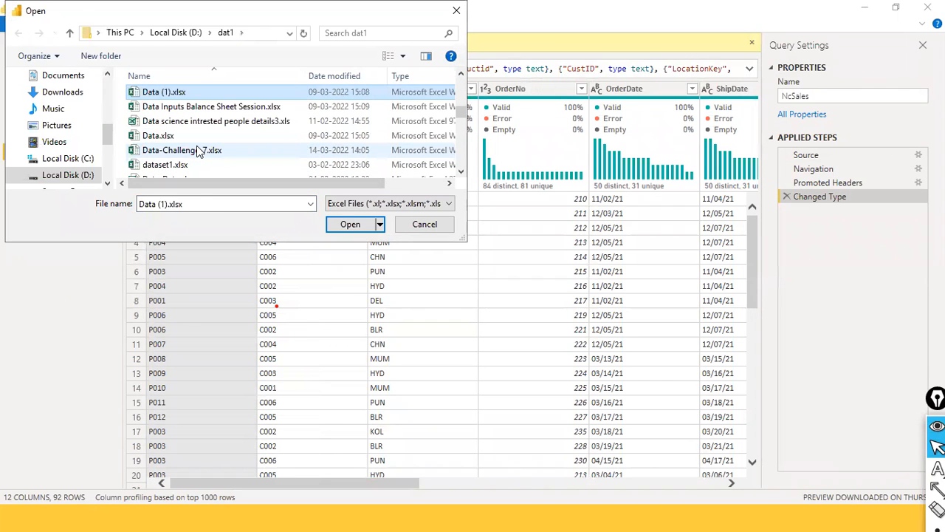
left_click(198, 151)
type("di")
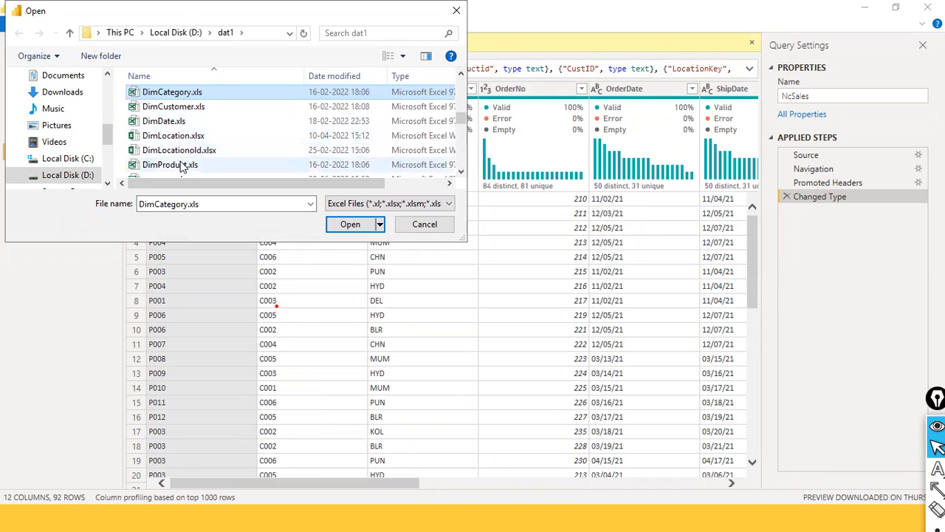
left_click(178, 107)
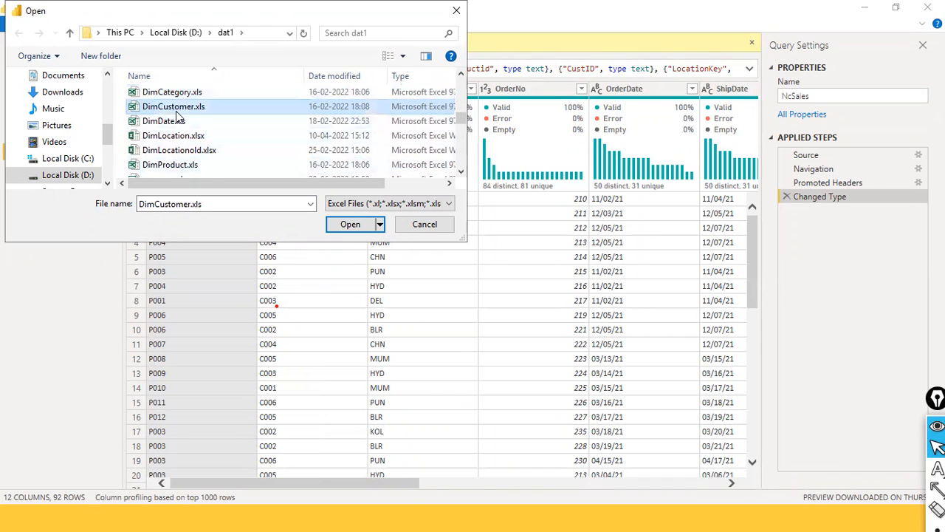
left_click(349, 226)
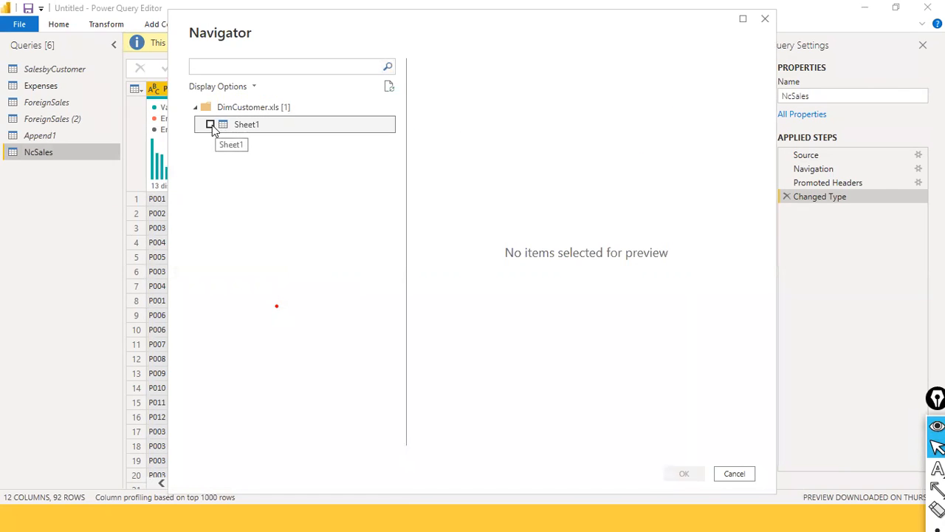
left_click(210, 125)
left_click(682, 477)
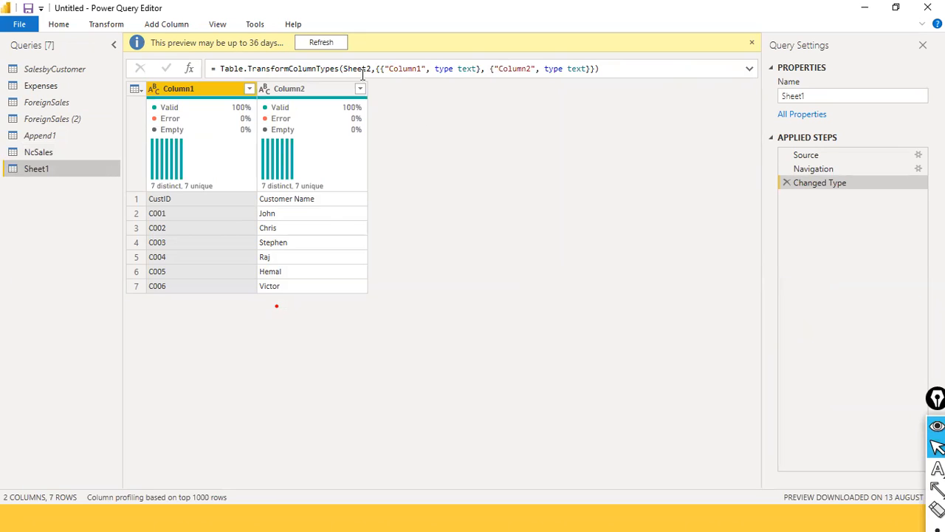
left_click(339, 42)
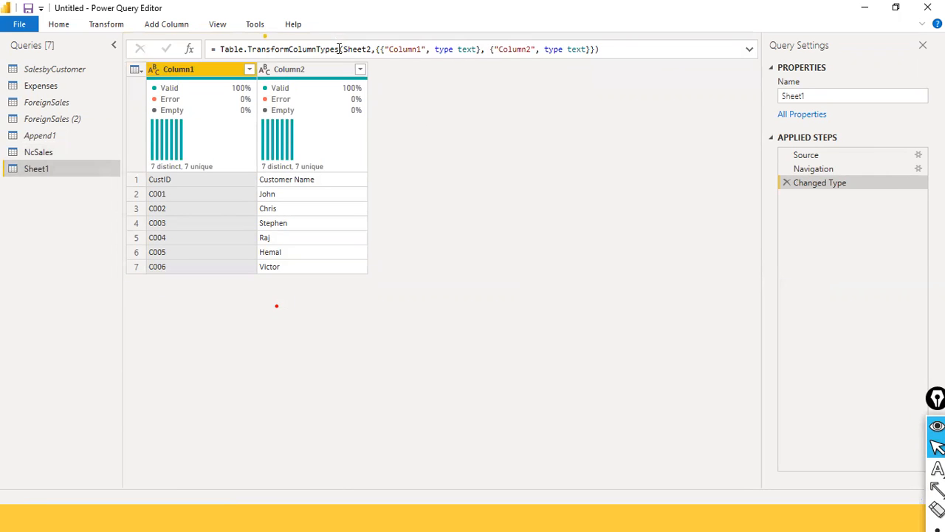
Step: Rename the Sheet1 query to DimCustomer
right_click(31, 172)
left_click(59, 228)
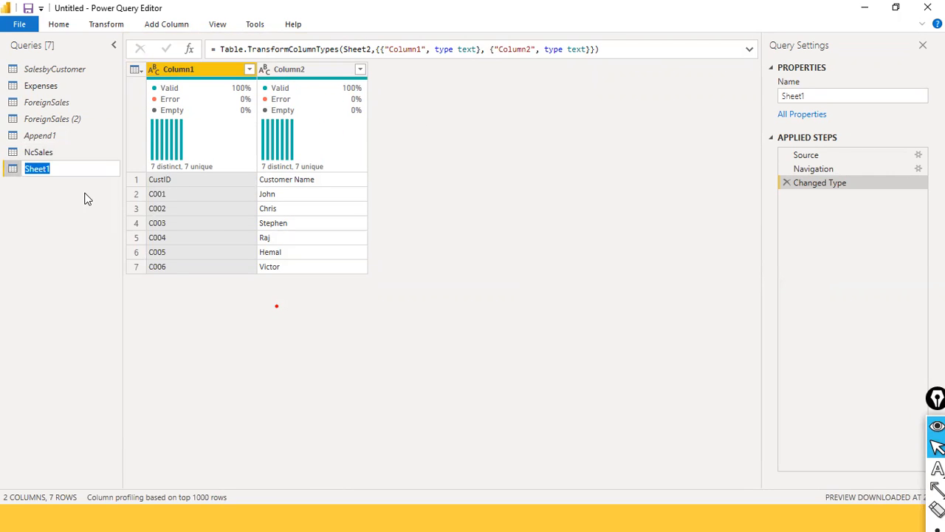
type("Di")
key("Return")
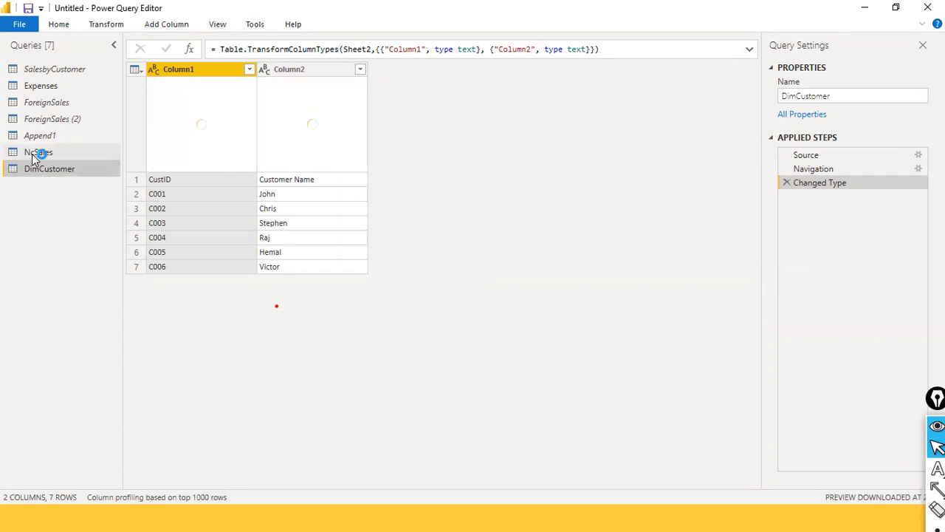
Step: Rename the NcSales query to SalesFact
left_click(33, 154)
right_click(31, 157)
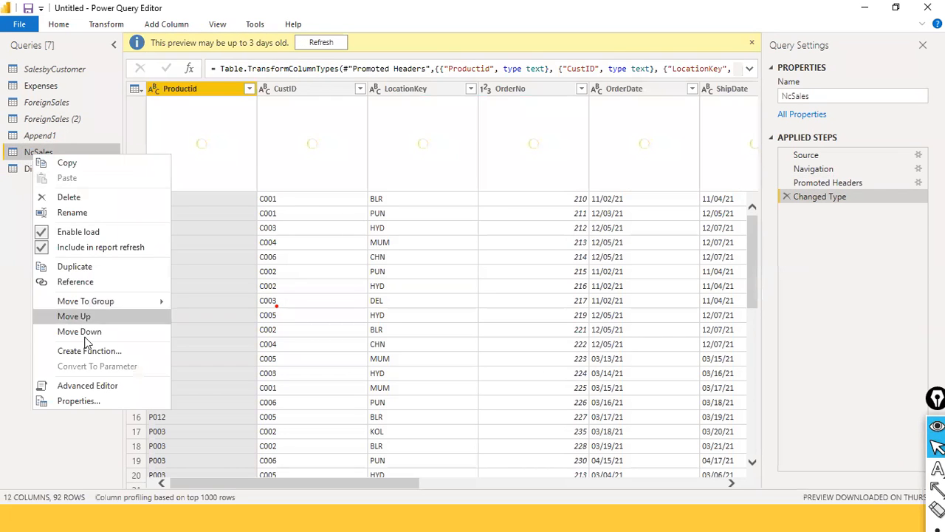
left_click(96, 214)
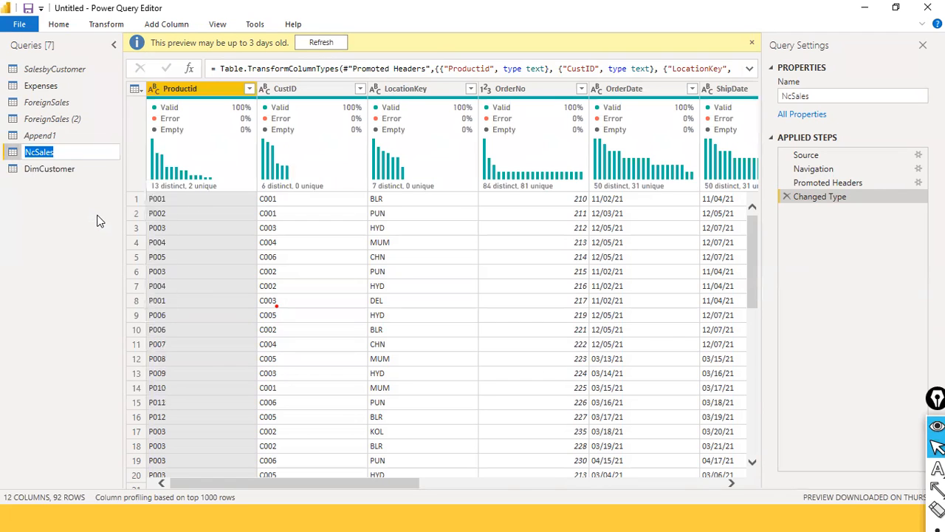
type("SalesFact")
key("Return")
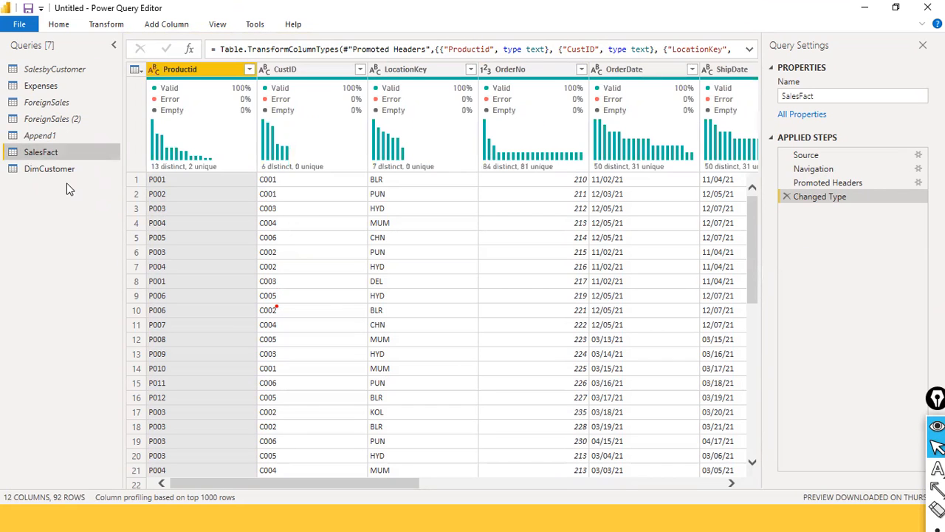
Step: Compare the columns of the DimCustomer and SalesFact queries and check the Productid column's distribution
left_click(48, 171)
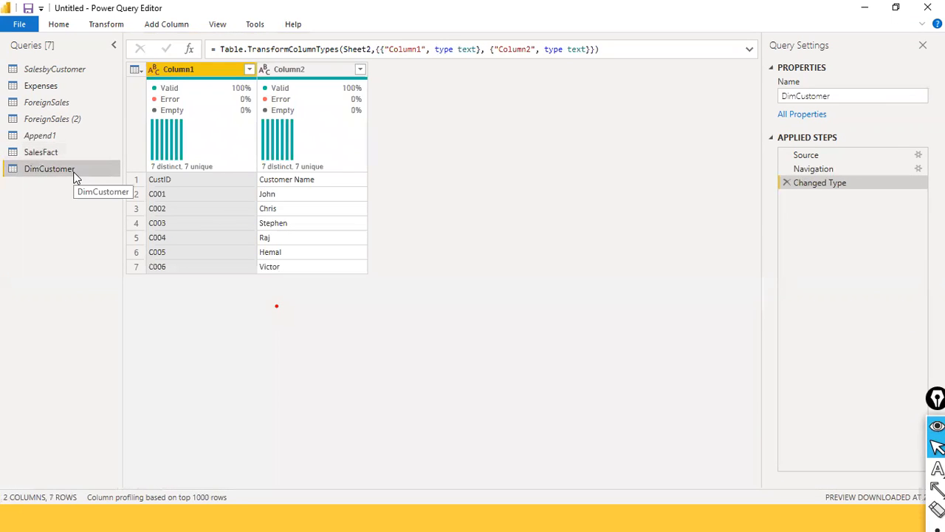
left_click(59, 153)
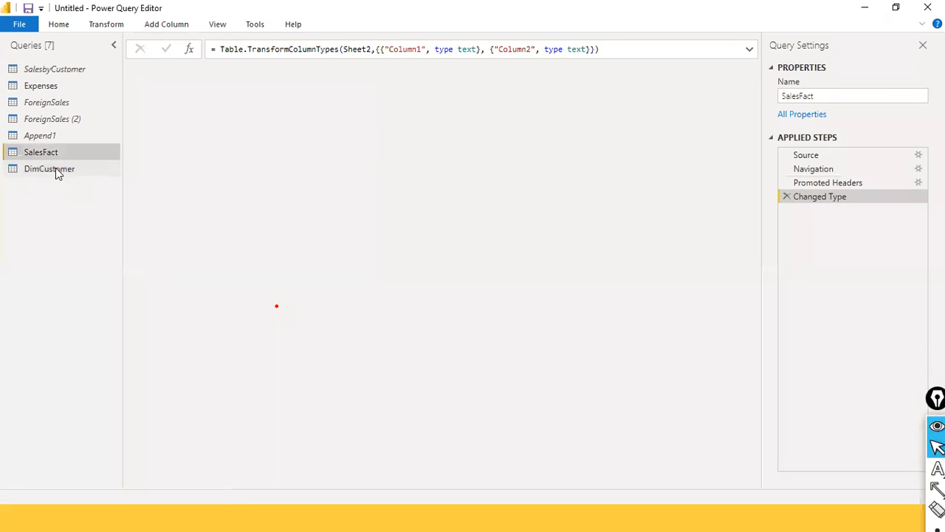
left_click(316, 40)
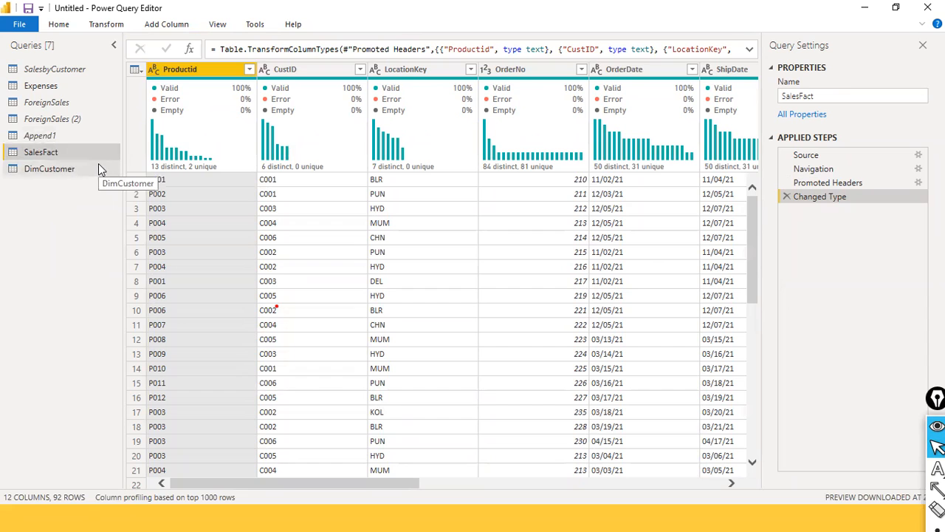
mouse_move(196, 153)
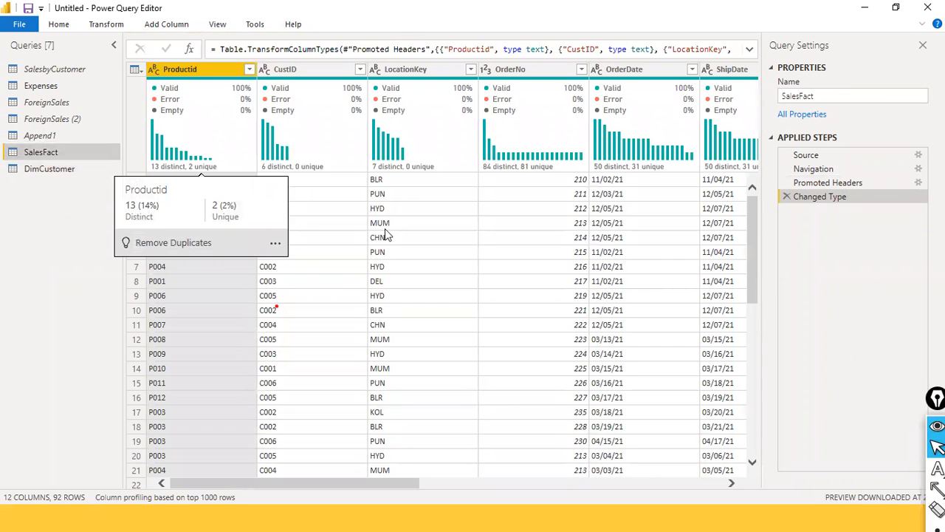
Step: Use the first row of the DimCustomer query as its column headers
left_click(67, 175)
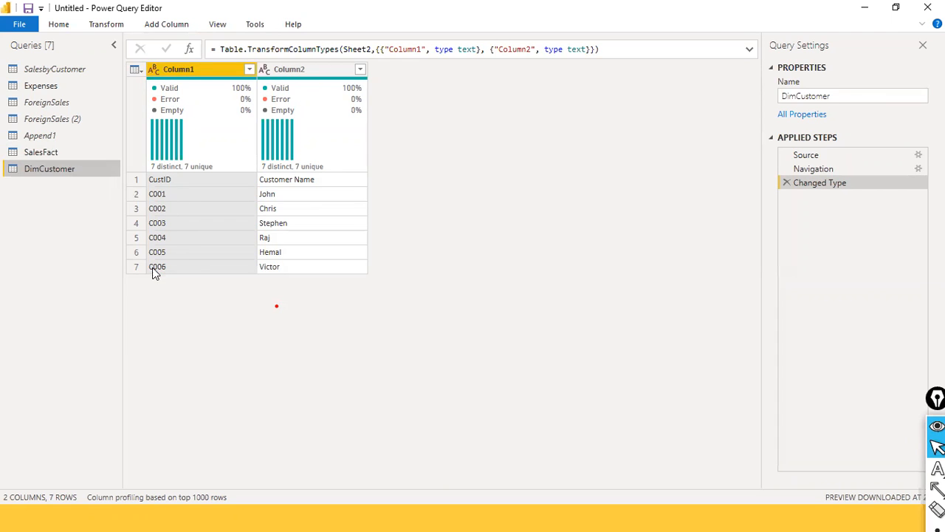
left_click(109, 25)
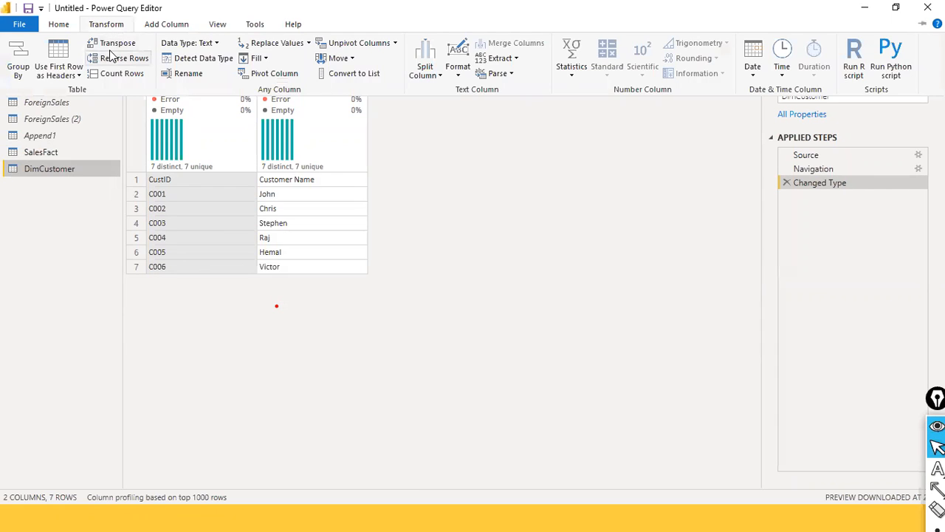
left_click(435, 169)
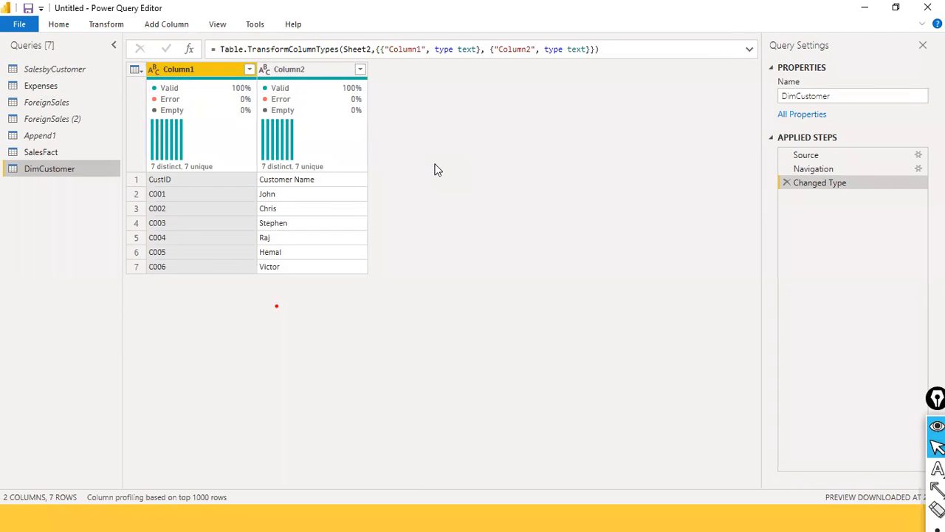
left_click(104, 24)
left_click(78, 75)
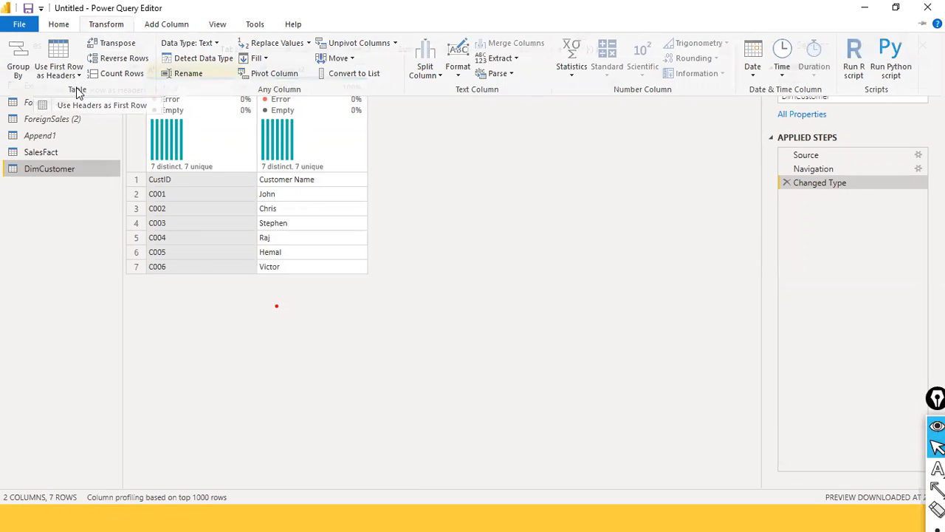
left_click(77, 88)
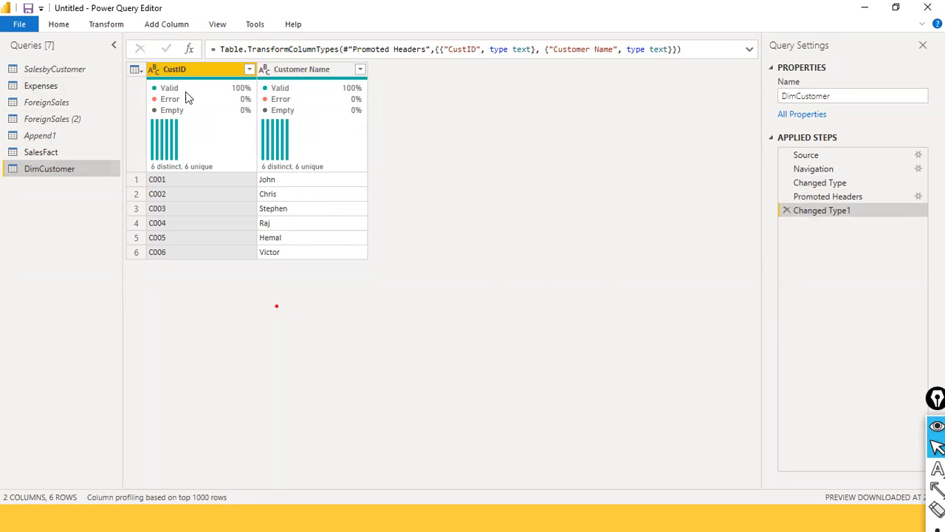
Step: Review all columns of the SalesFact query, from Productid through Discount
left_click(65, 152)
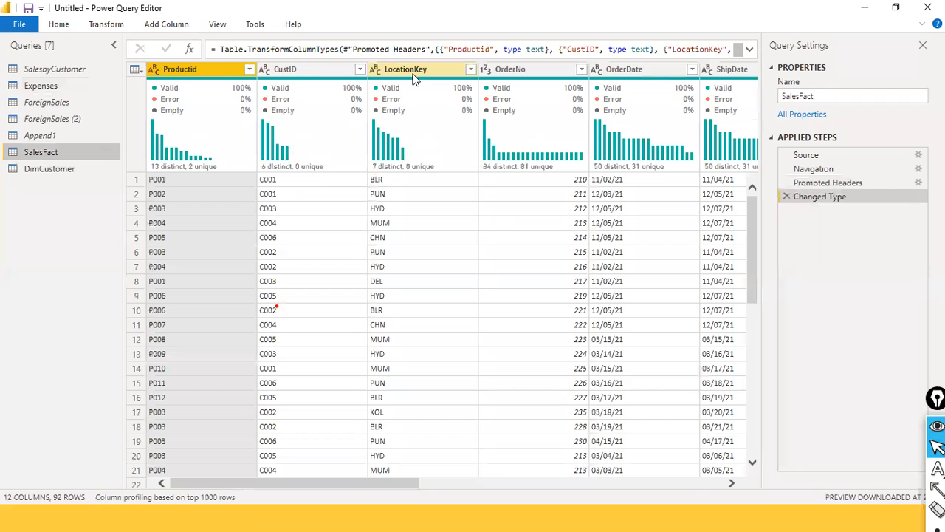
left_click_drag(244, 484, 689, 498)
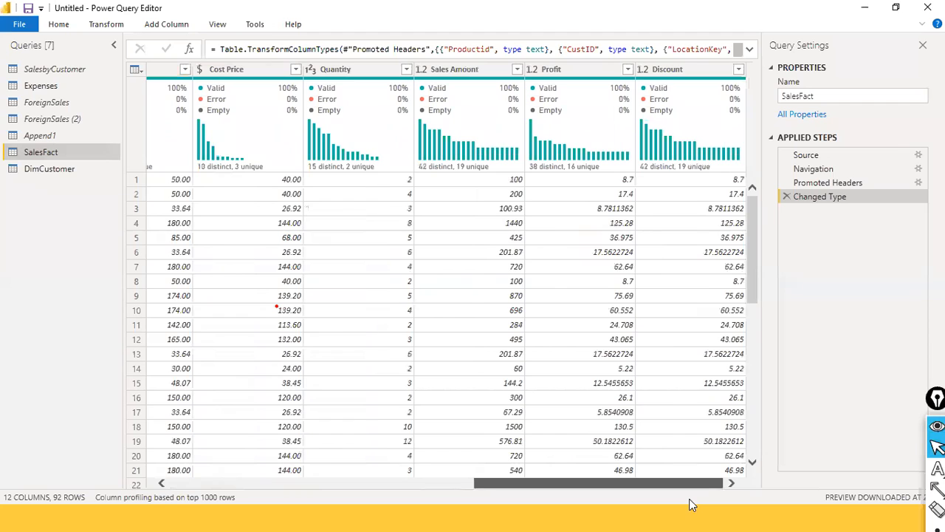
left_click_drag(689, 498, 152, 507)
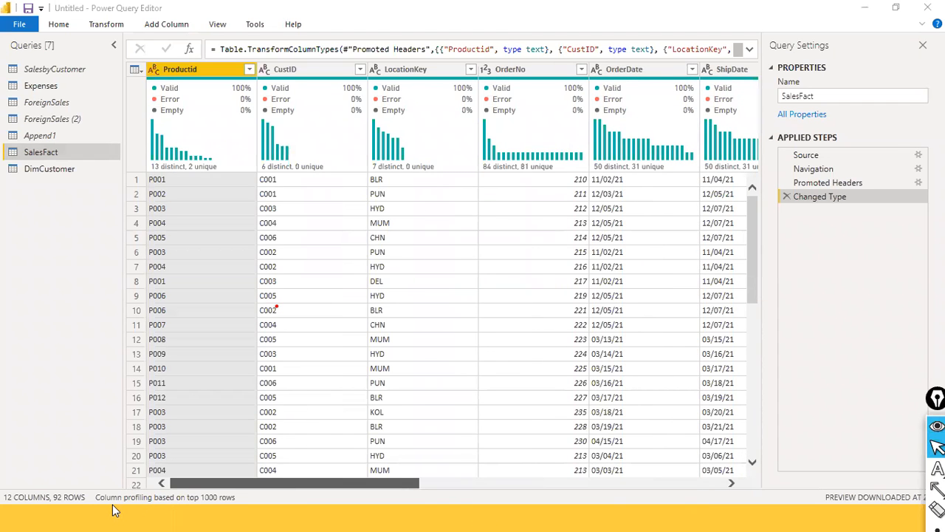
left_click_drag(115, 509, 577, 516)
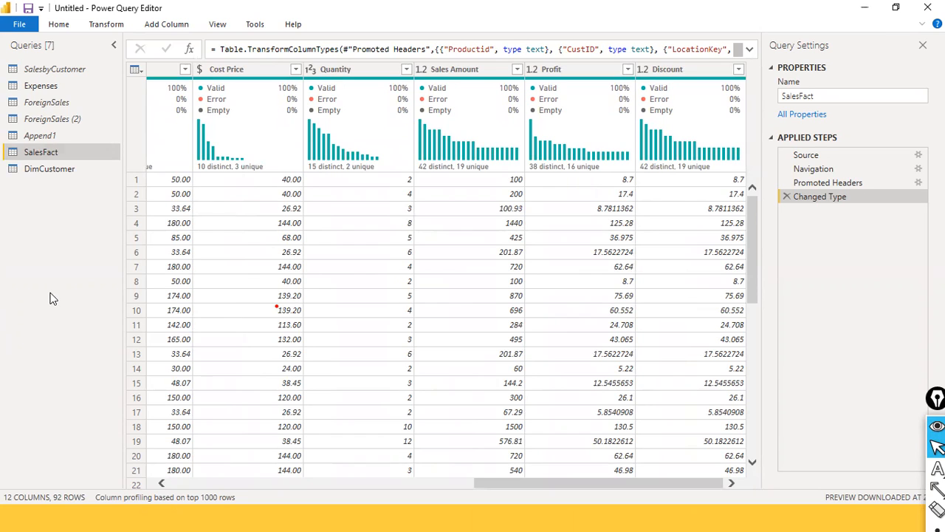
left_click(73, 27)
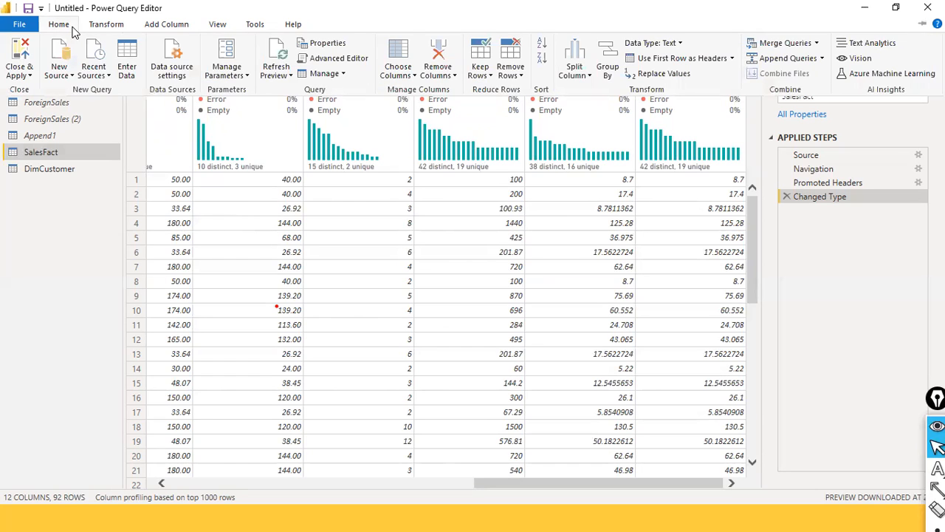
left_click(817, 44)
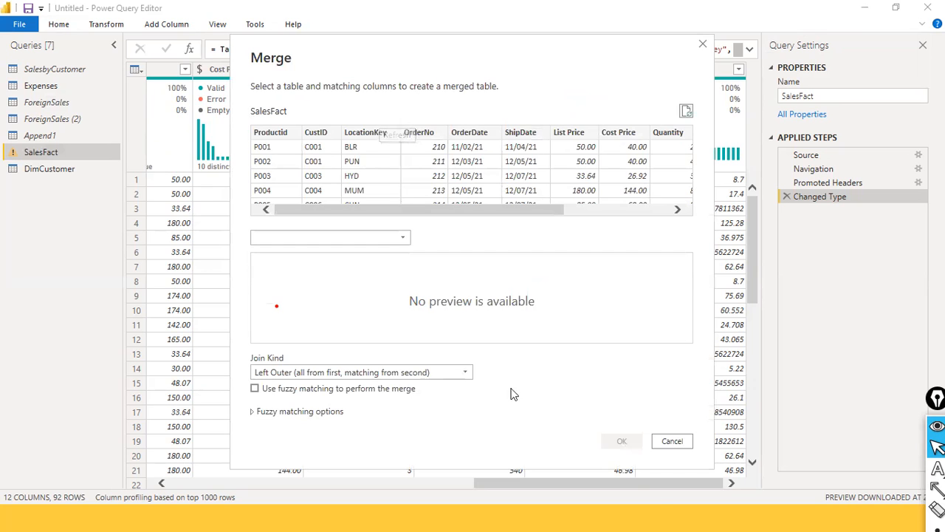
left_click(662, 441)
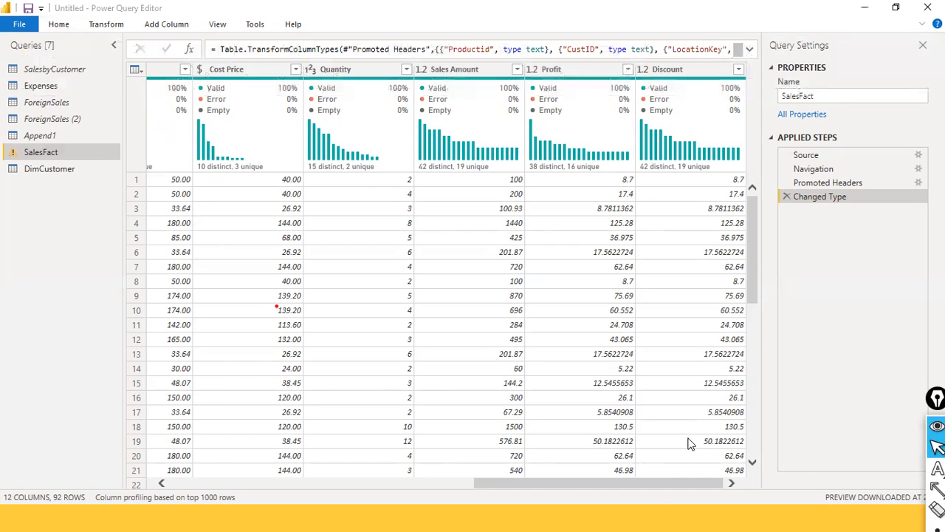
Step: Set up a merge as a new query with SalesFact first and DimCustomer second, matching the CustID column in both tables
left_click(65, 25)
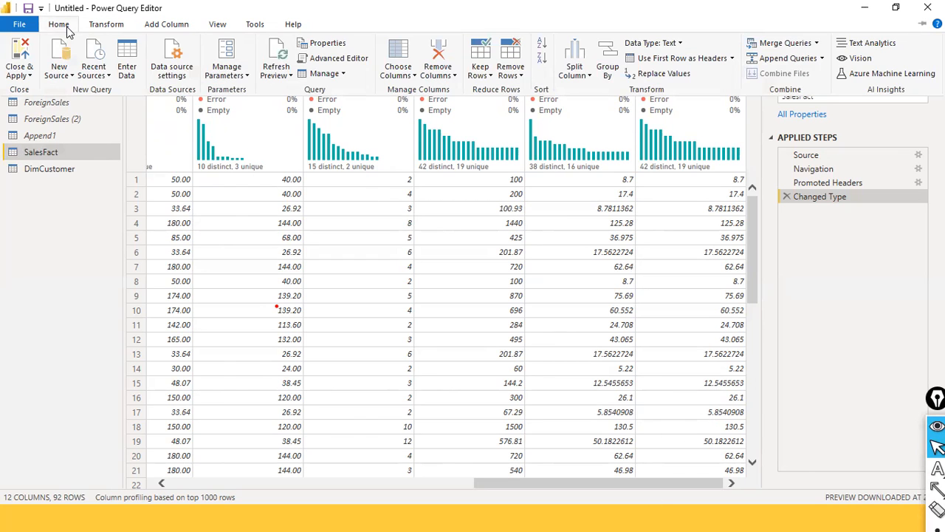
left_click(817, 44)
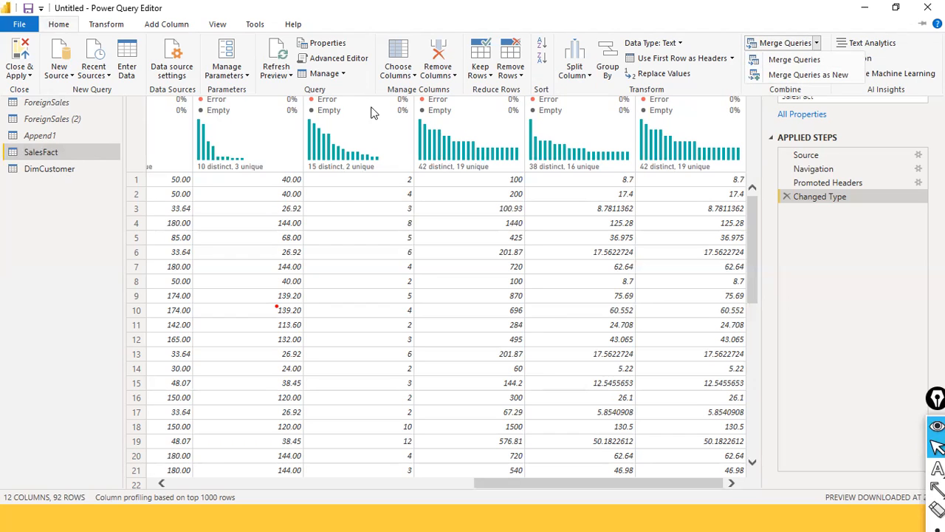
left_click(796, 76)
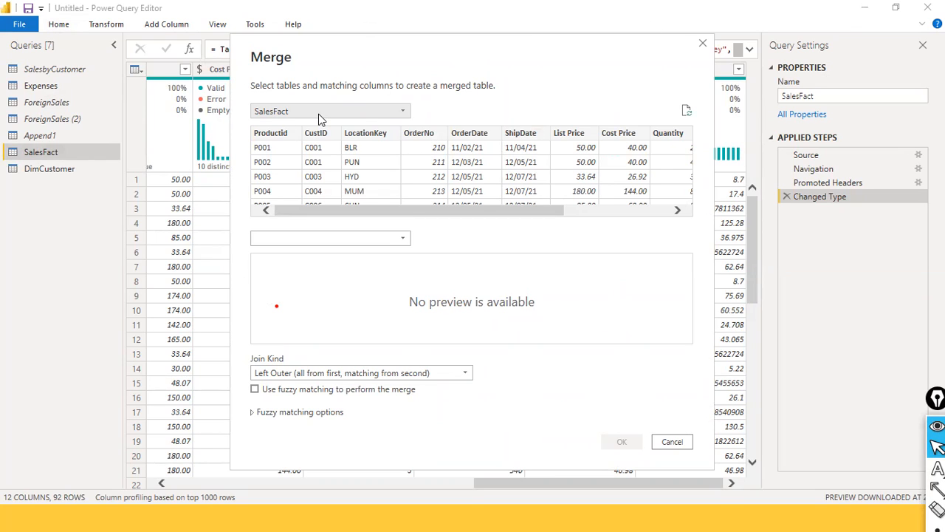
left_click(403, 241)
left_click(364, 266)
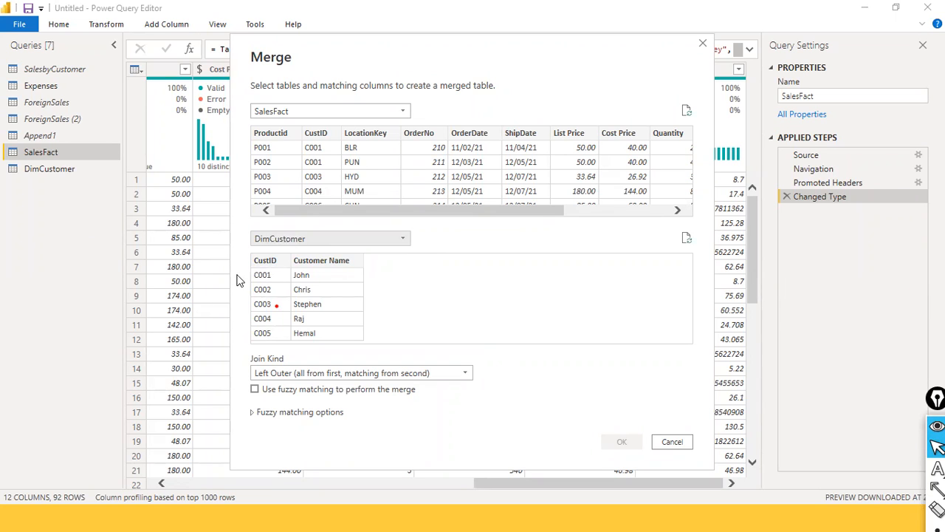
left_click_drag(517, 211, 353, 218)
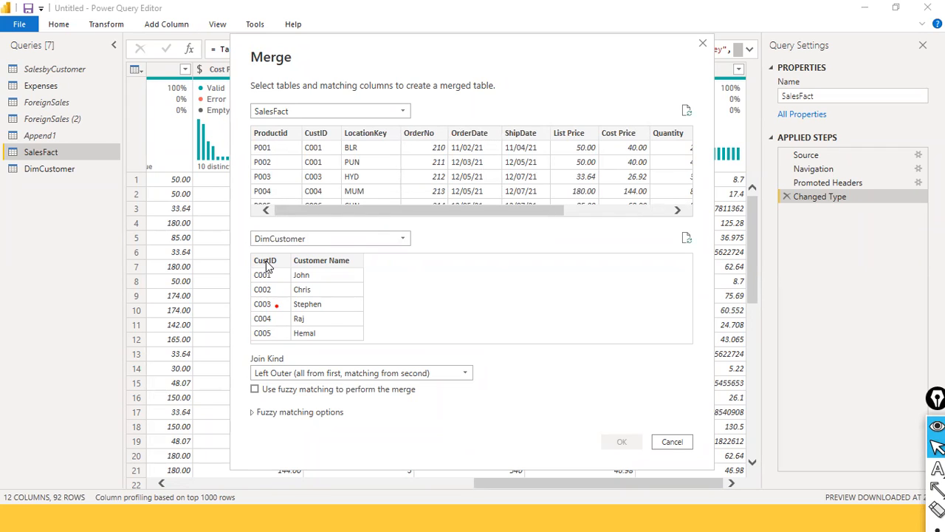
left_click(325, 138)
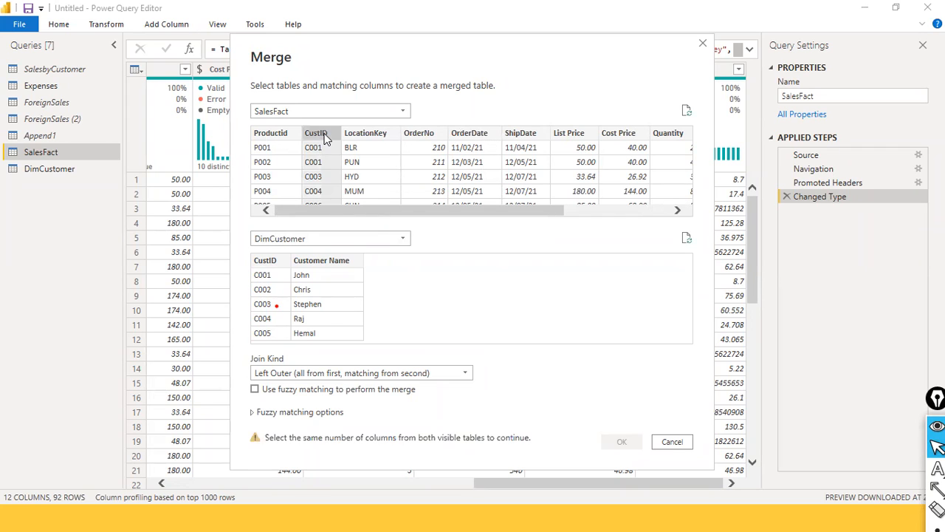
left_click(263, 259)
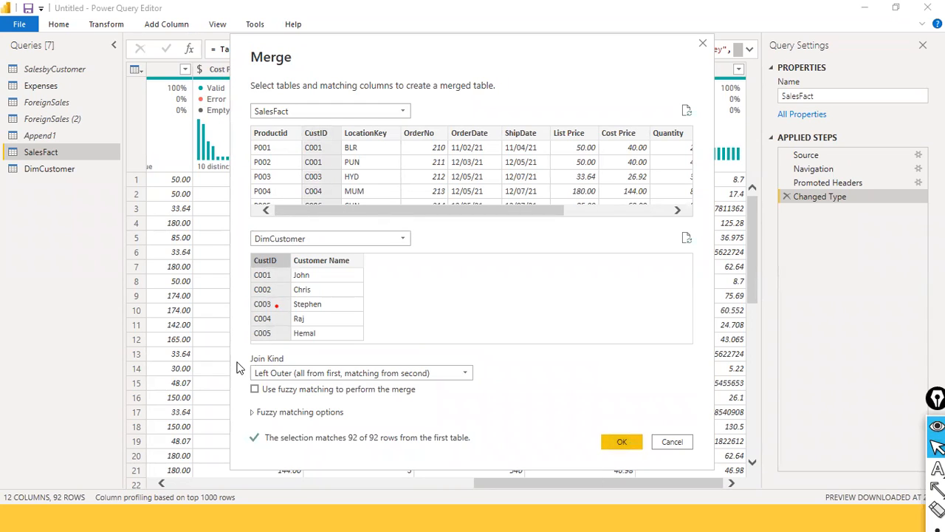
Step: Choose the Left Outer (all from first, matching from second) join kind and create the merged query
key("ctrl+shift+4")
left_click_drag(236, 320, 247, 358)
key("ctrl+shift+2")
left_click(466, 373)
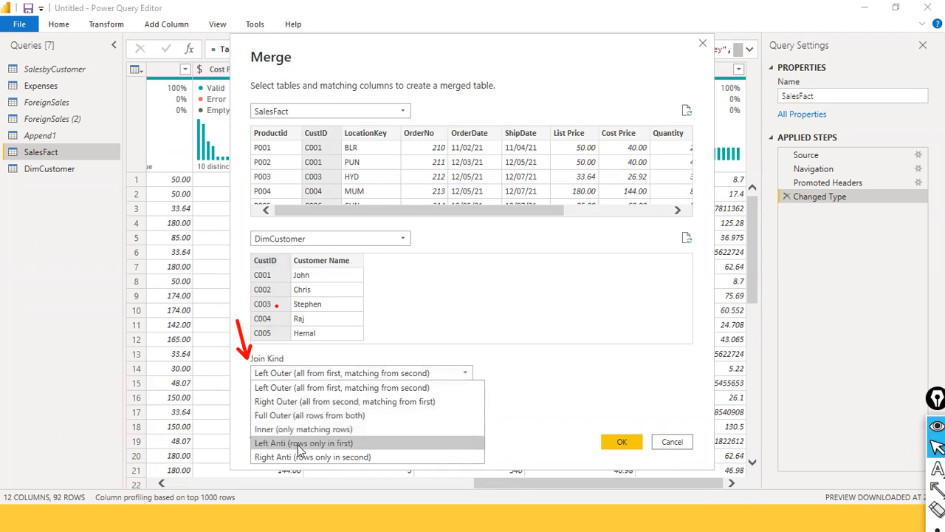
left_click(447, 388)
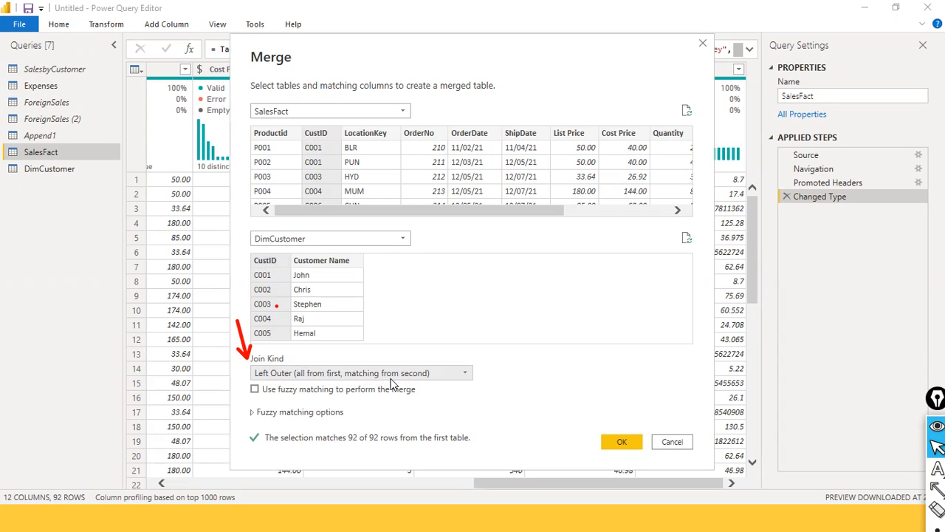
left_click(619, 442)
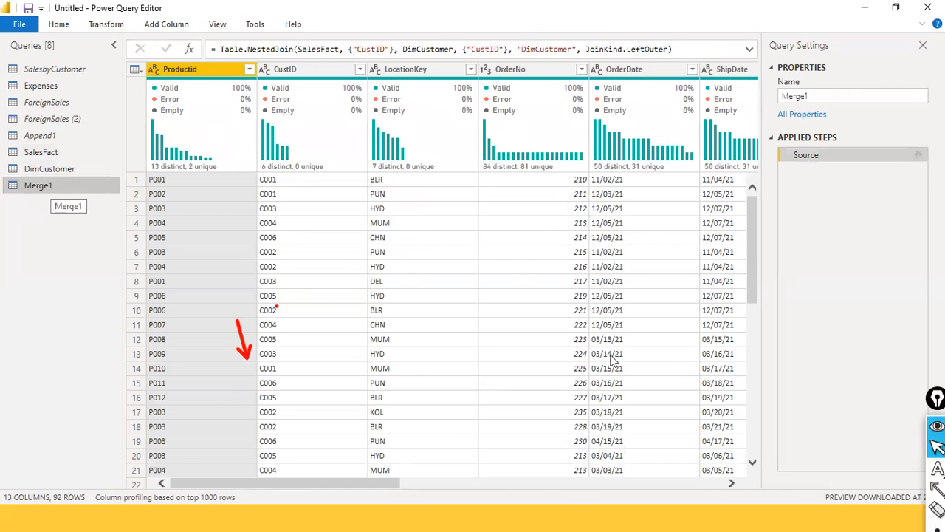
Step: Expand the merged DimCustomer column to include only Customer Name, with the original column name as prefix
left_click_drag(339, 483, 740, 468)
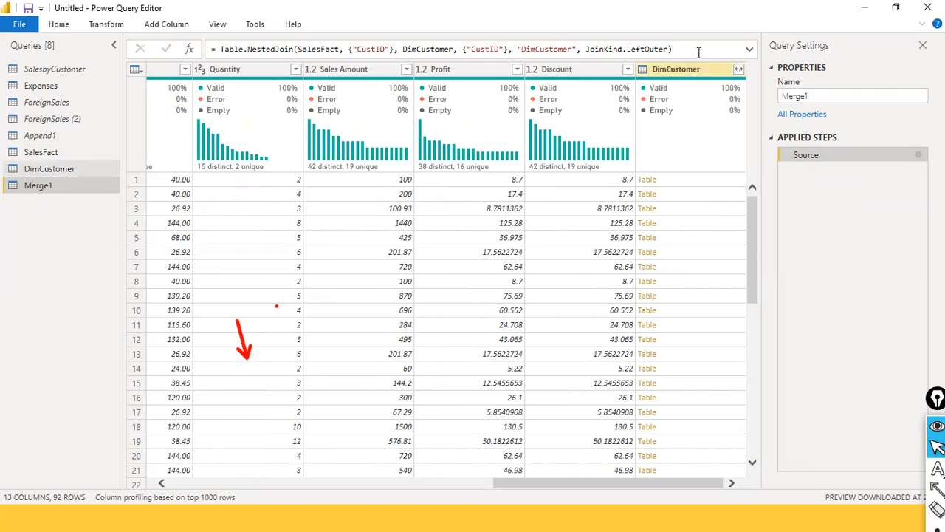
mouse_move(730, 125)
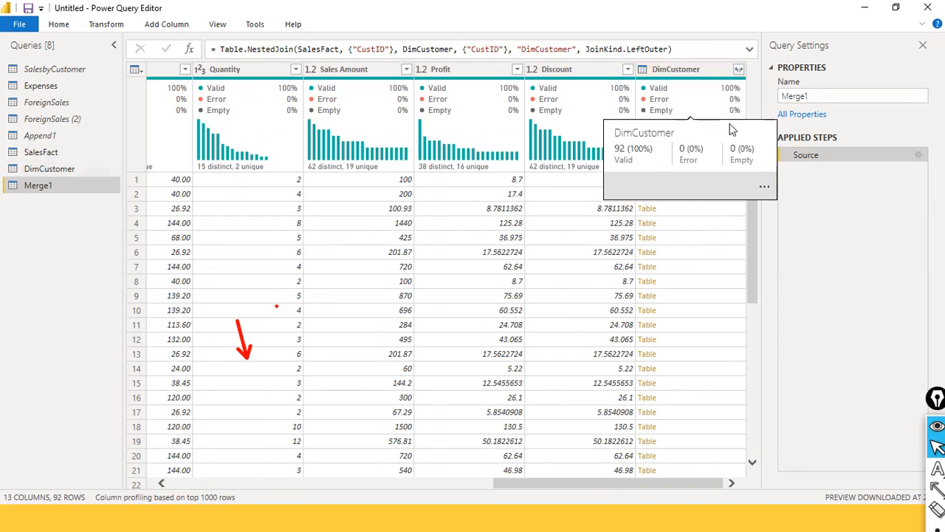
key("ctrl+shift+a")
left_click_drag(730, 142, 740, 83)
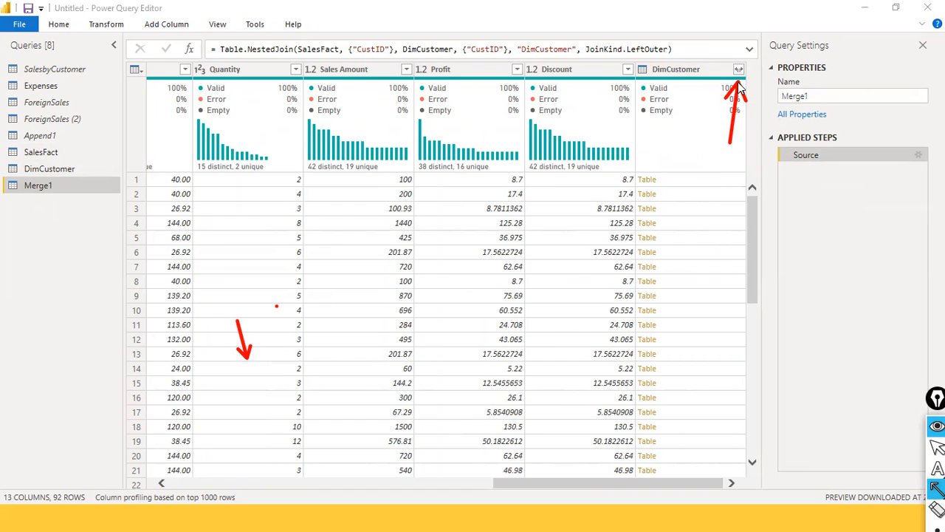
key("ctrl+shift+2")
left_click(738, 71)
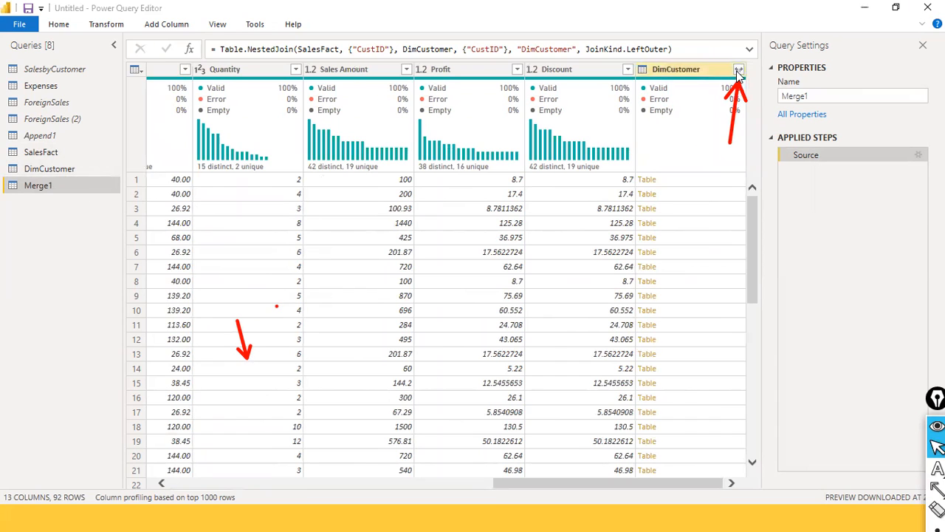
left_click(739, 71)
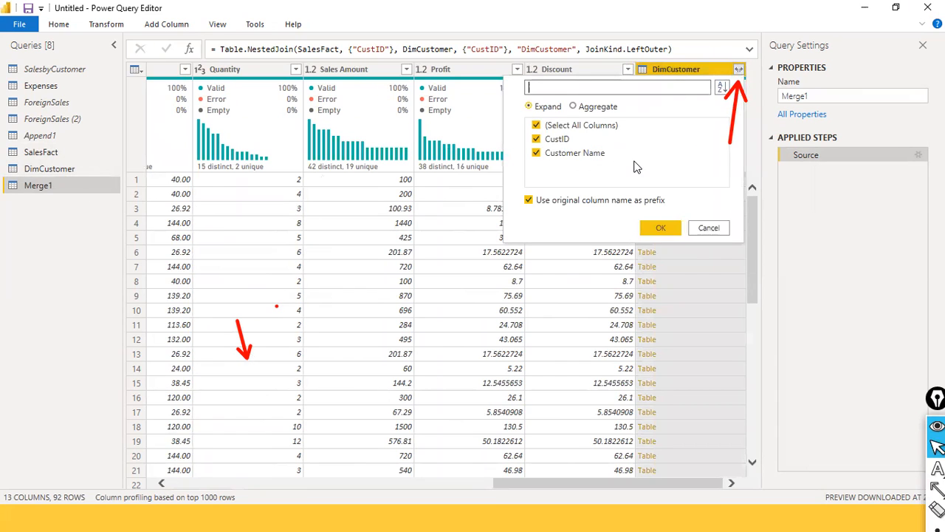
left_click(537, 140)
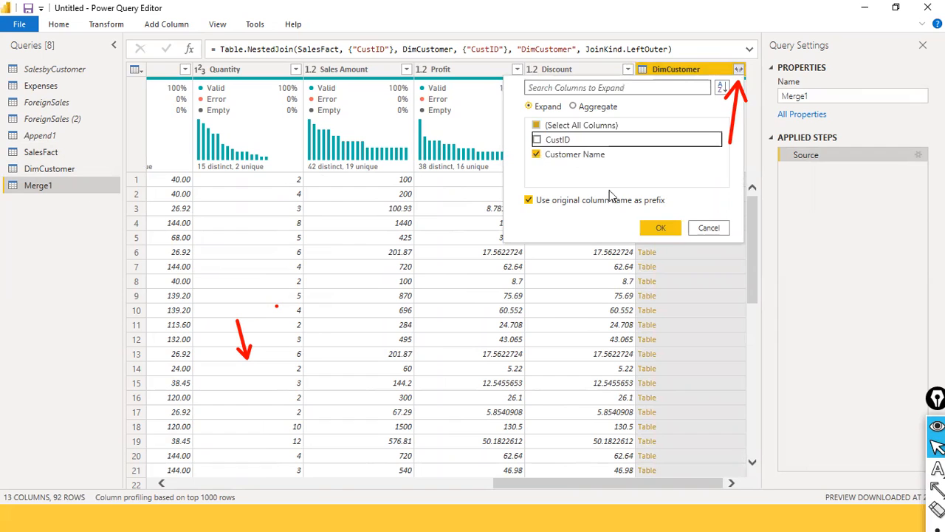
left_click(653, 230)
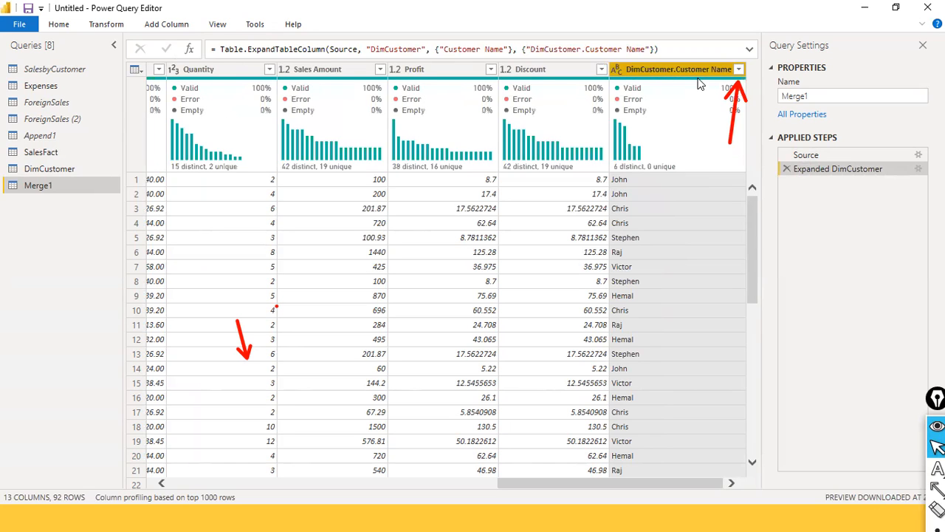
Step: Remove all columns of the merged query except Quantity, Sales Amount, Profit and DimCustomer.Customer Name
mouse_move(682, 87)
mouse_move(544, 489)
left_mouse_down()
mouse_move(327, 487)
mouse_move(543, 478)
left_mouse_up()
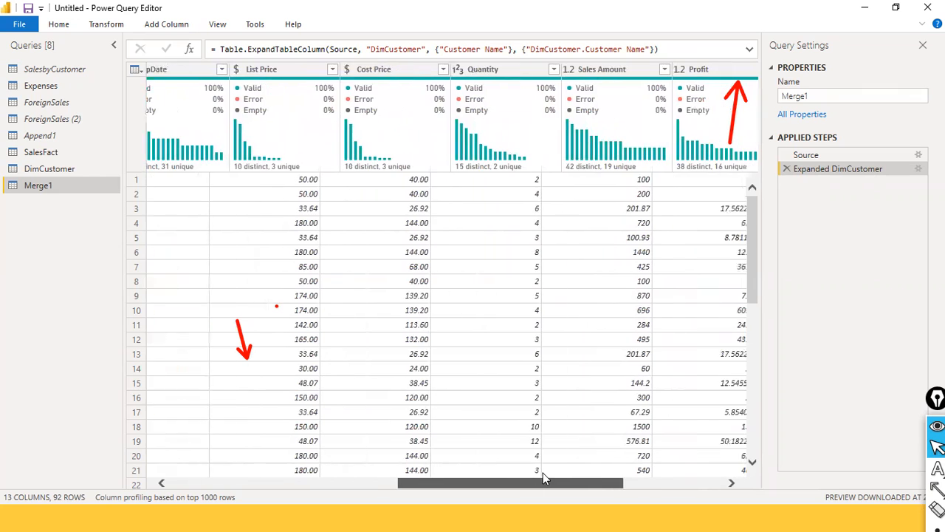
left_click(486, 70)
left_click(604, 67, "ctrl")
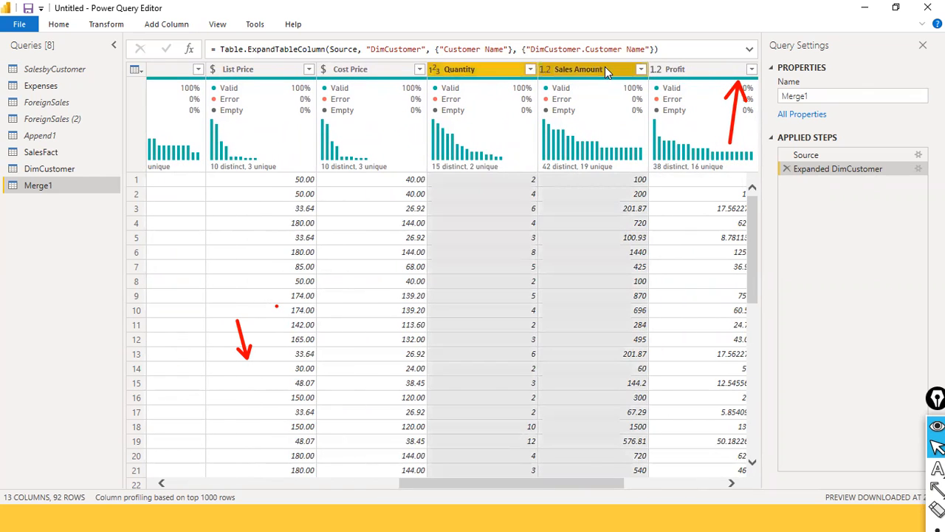
left_click(672, 68, "ctrl")
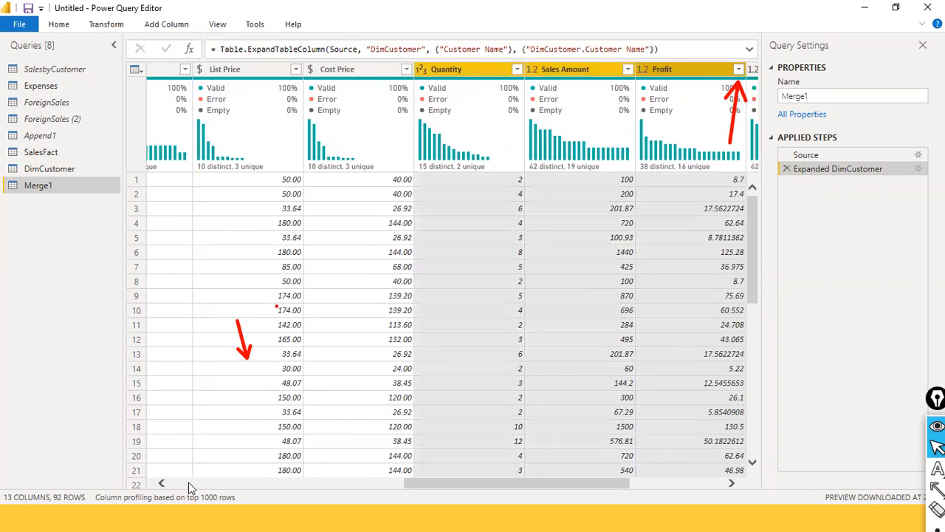
scroll(706, 465, "right", 5)
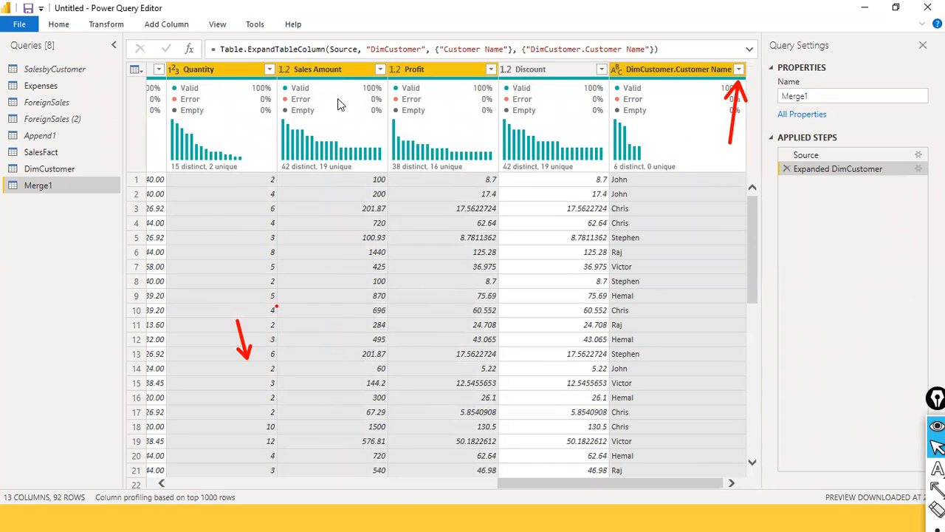
right_click(230, 73)
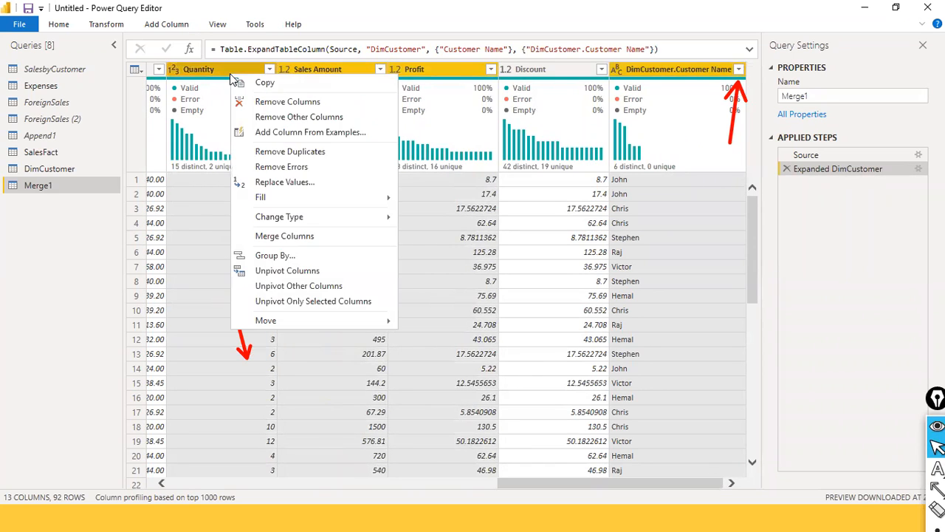
left_click(286, 119)
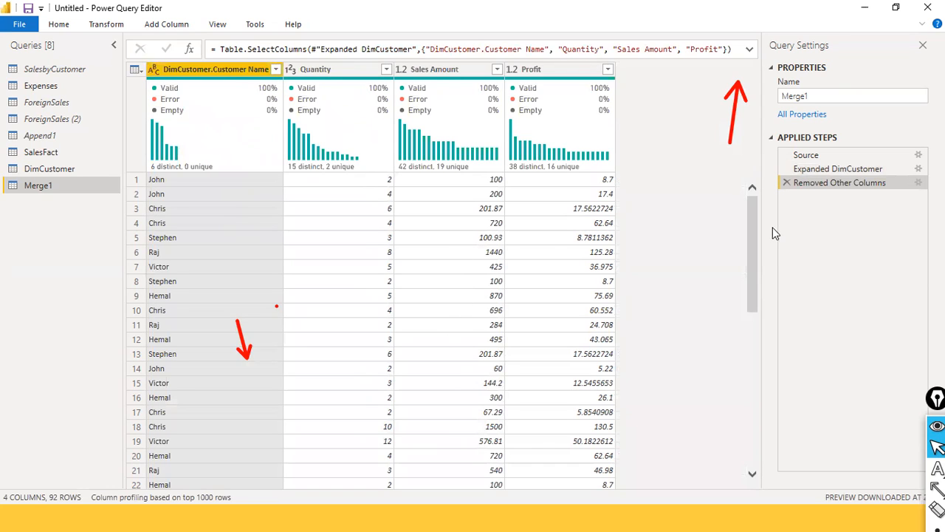
Step: Rename the DimCustomer.Customer Name column of the merged query to Customer Name
key("ctrl+shift+6")
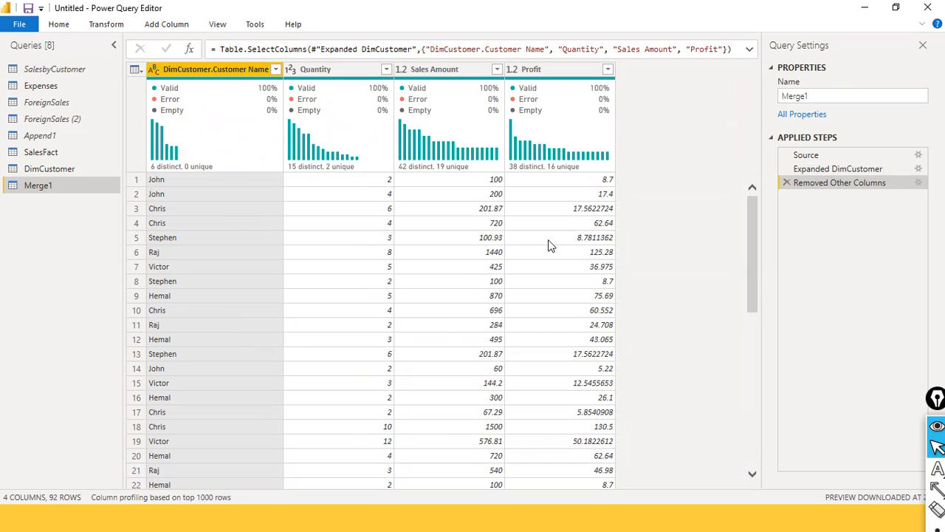
left_click(208, 74)
double_click(208, 74)
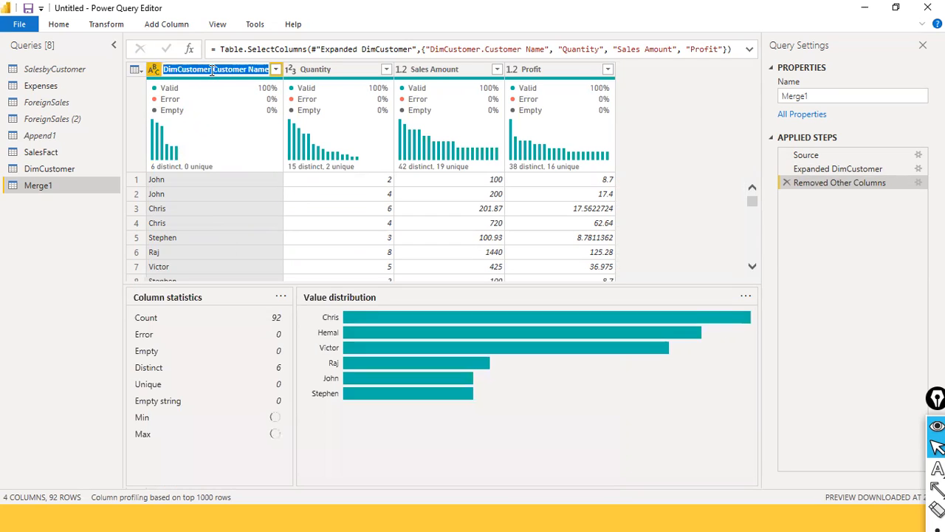
key("BackSpace")
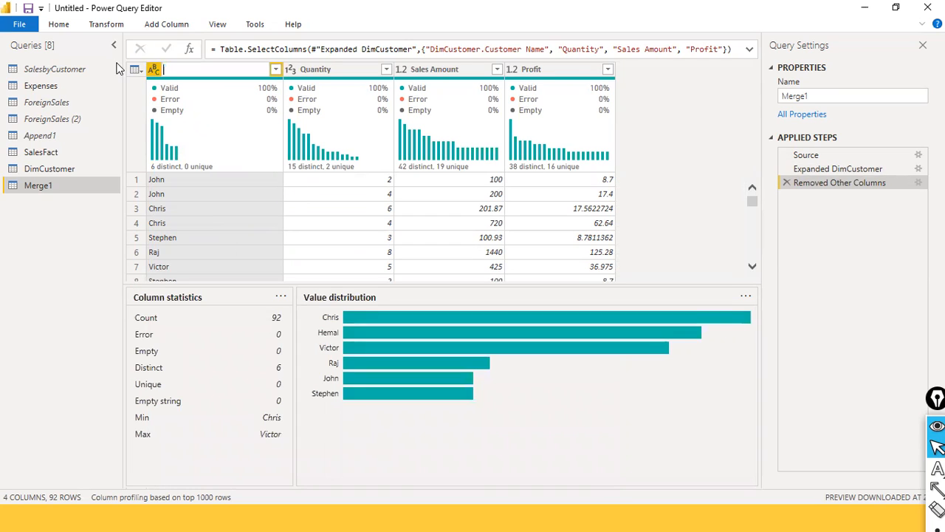
type("Customeer Name")
key("Return")
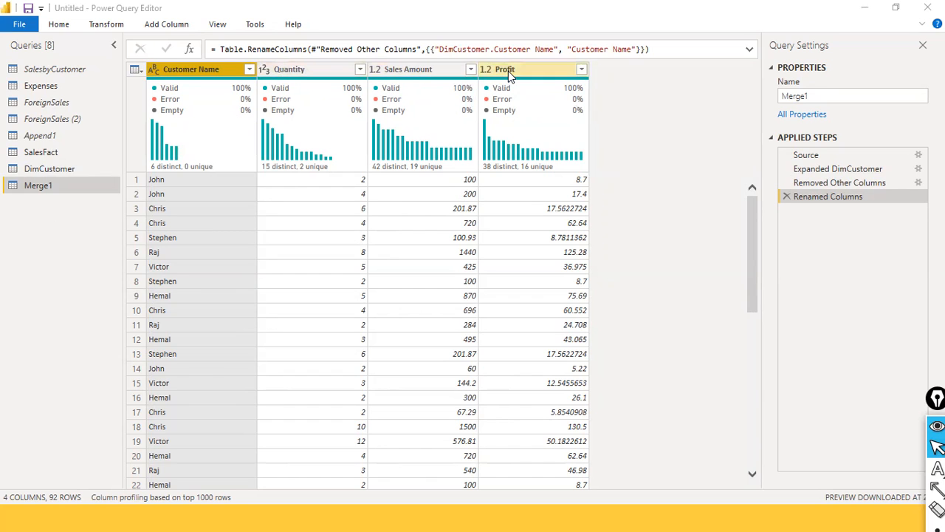
Step: Sort the merged query's rows by Profit in descending order
left_click(583, 69)
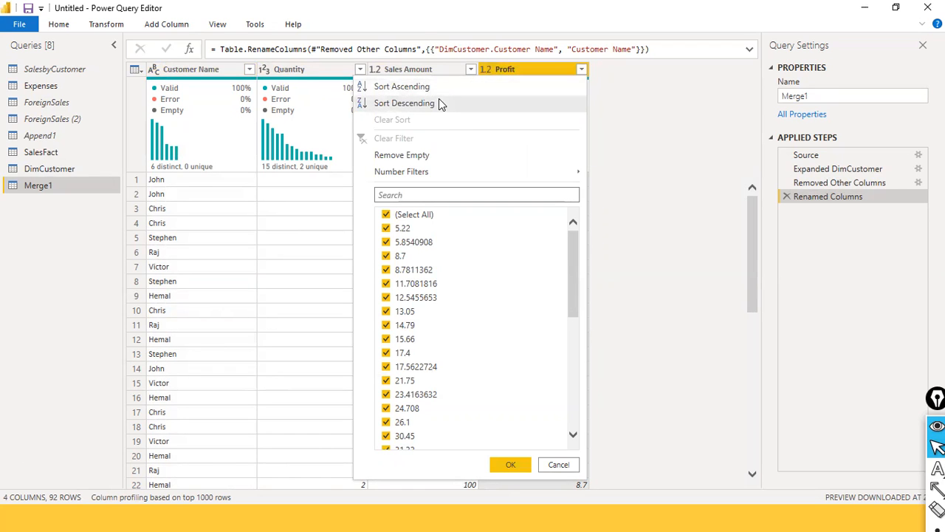
left_click(438, 102)
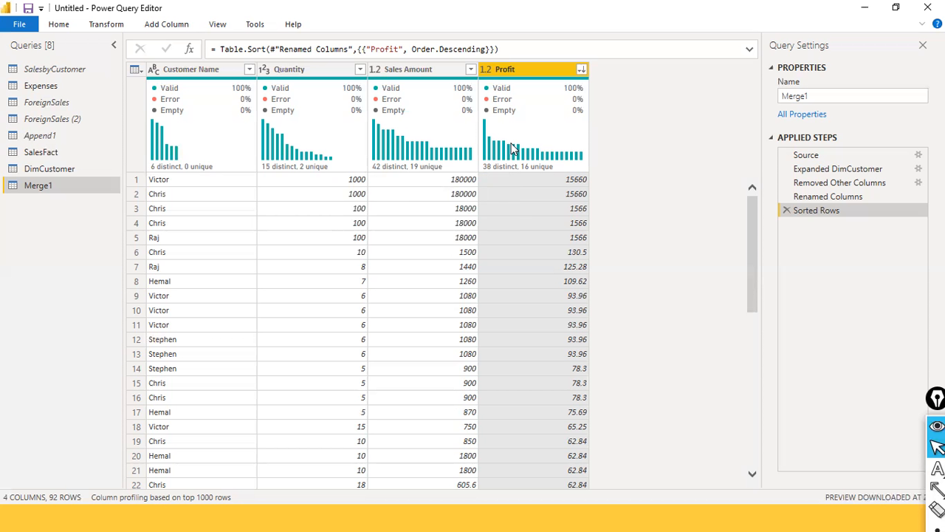
left_click_drag(752, 291, 756, 430)
scroll(753, 362, "down", 15)
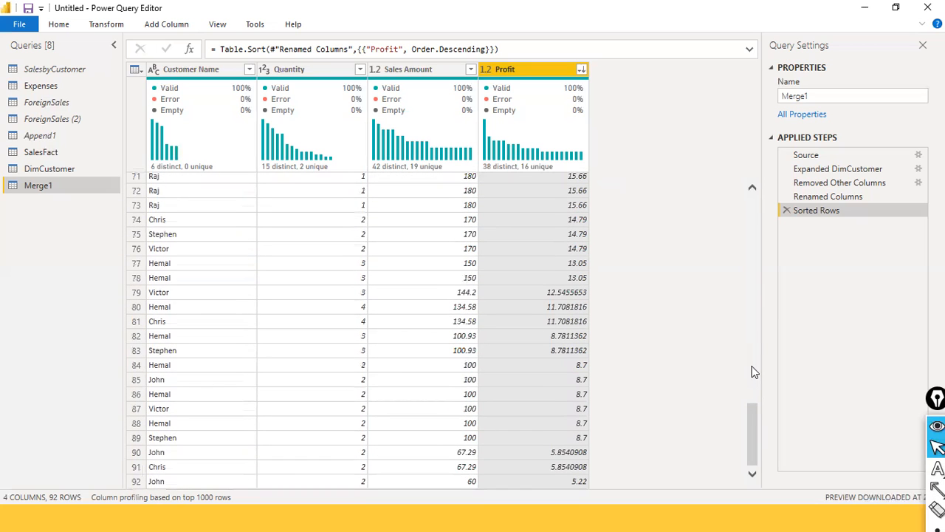
scroll(752, 367, "up", 13)
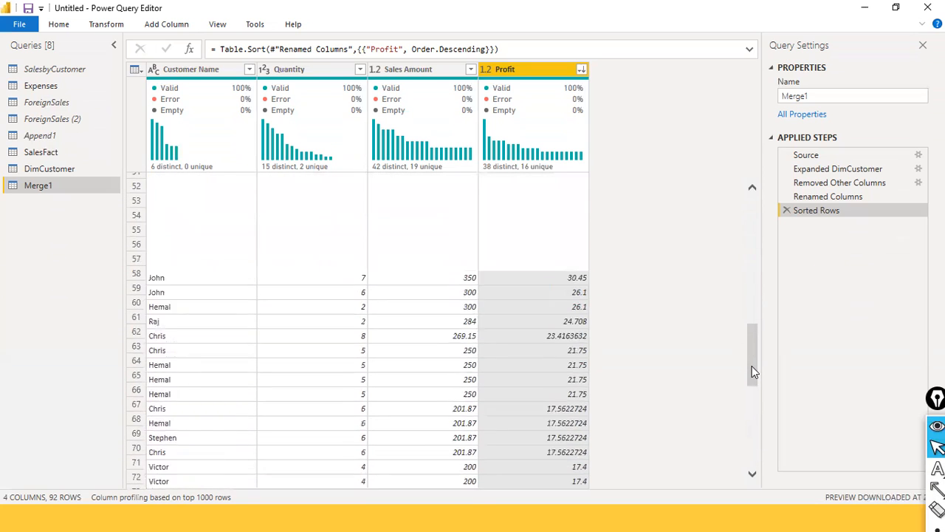
scroll(752, 365, "up", 10)
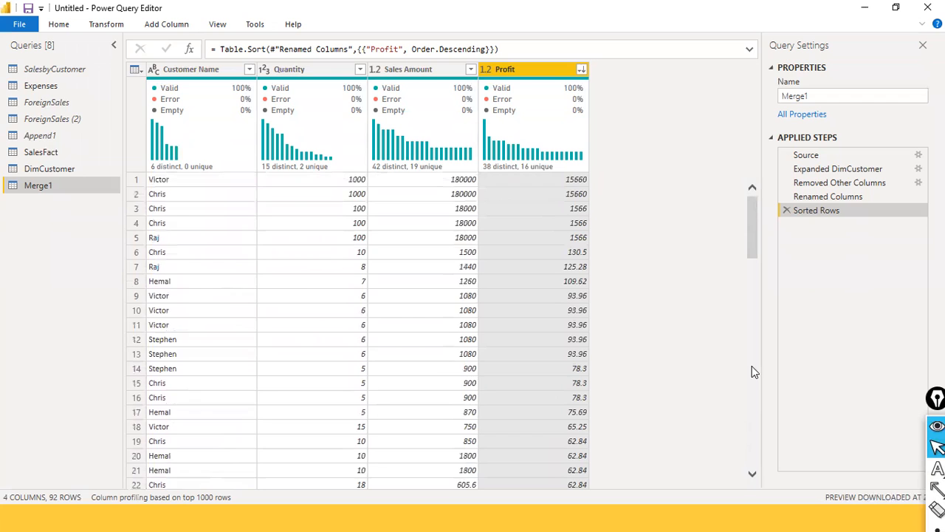
scroll(751, 383, "down", 7)
scroll(750, 382, "down", 17)
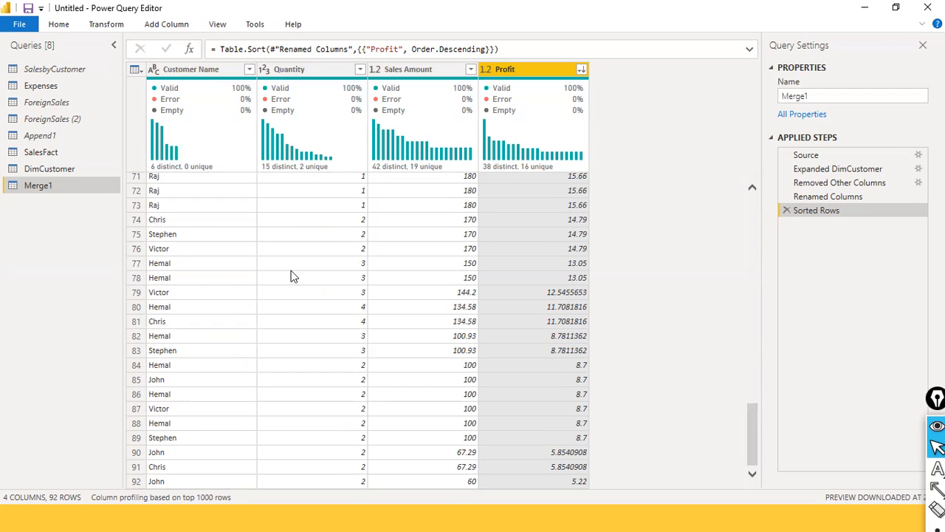
key("ctrl+shift+3")
mouse_move(78, 170)
left_mouse_down()
mouse_move(85, 181)
mouse_move(104, 165)
mouse_move(99, 146)
left_mouse_up()
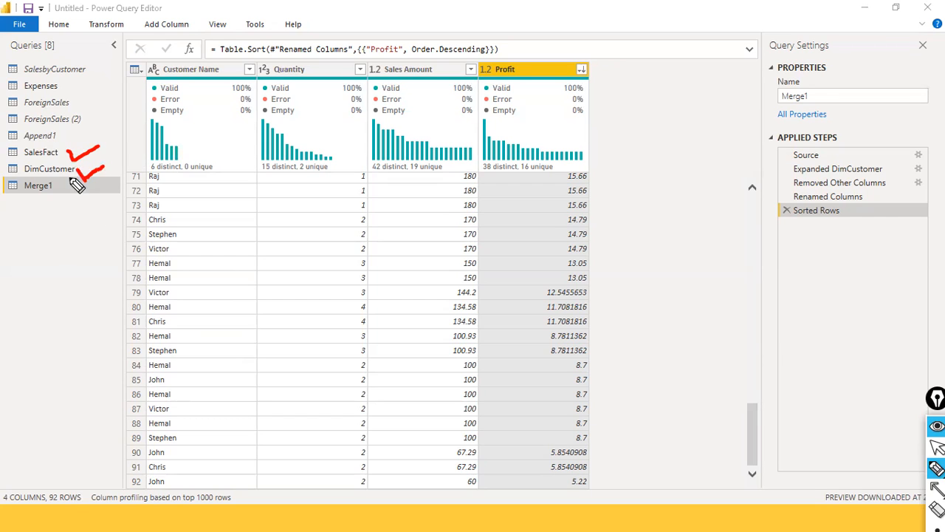
left_click_drag(52, 190, 73, 192)
left_click_drag(63, 189, 83, 191)
key("ctrl+shift+7")
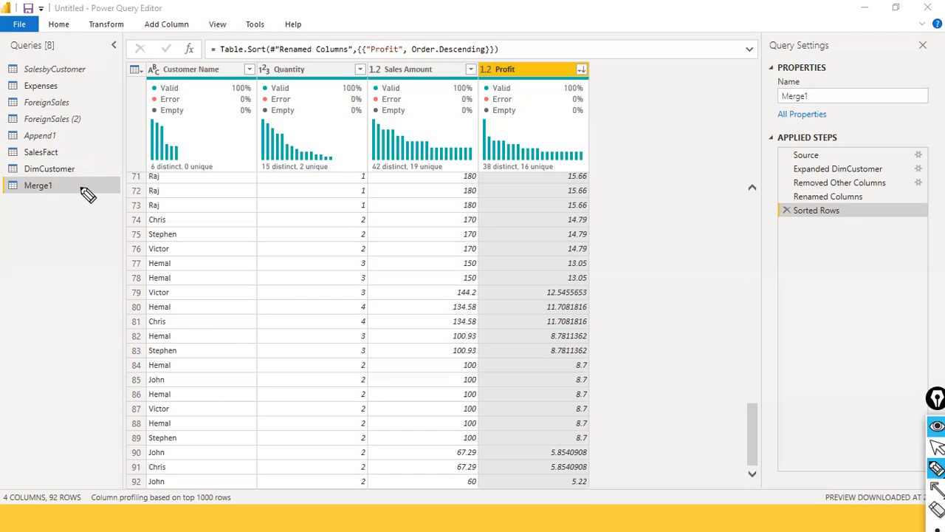
key("ctrl+shift+1")
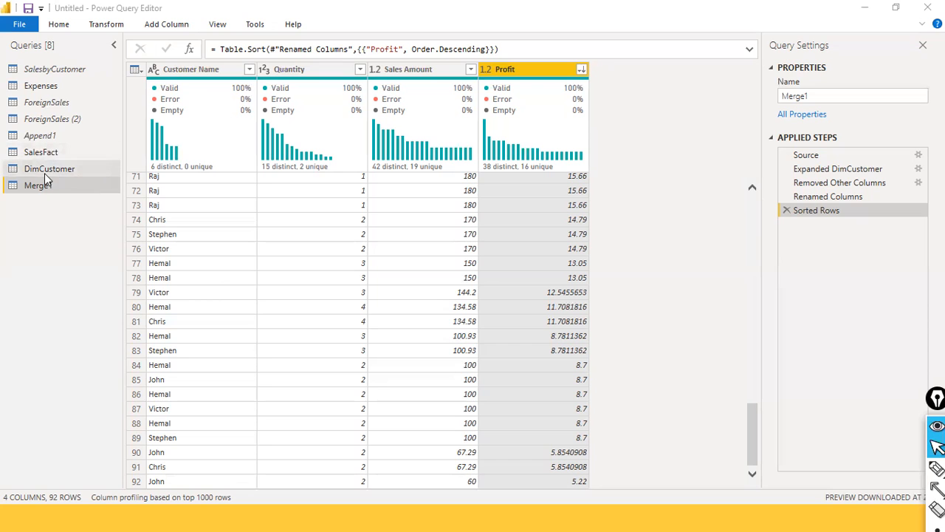
left_click(51, 153)
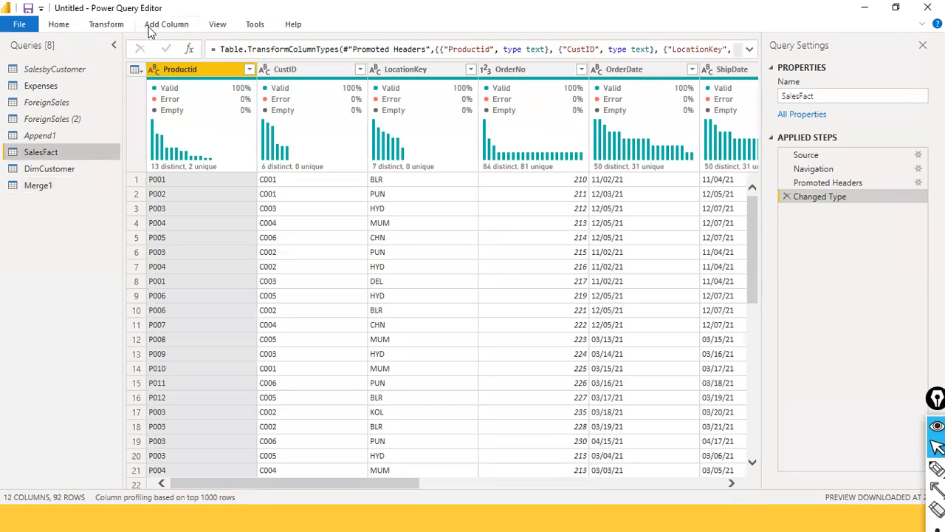
left_click(111, 25)
left_click(74, 27)
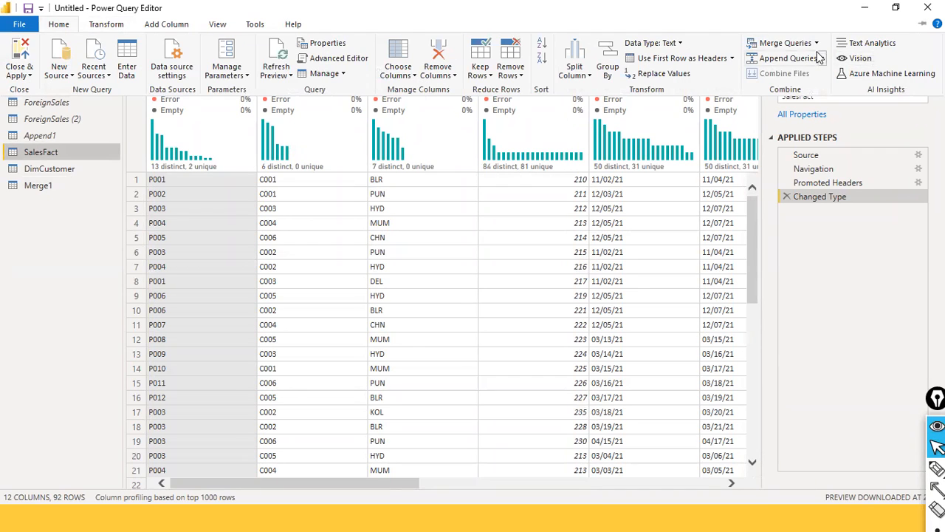
left_click(816, 44)
left_click(807, 76)
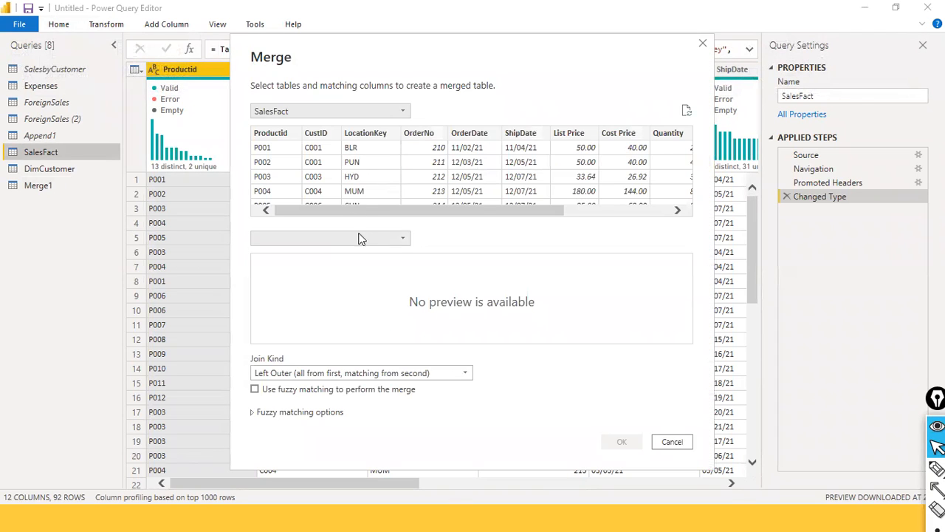
left_click(403, 240)
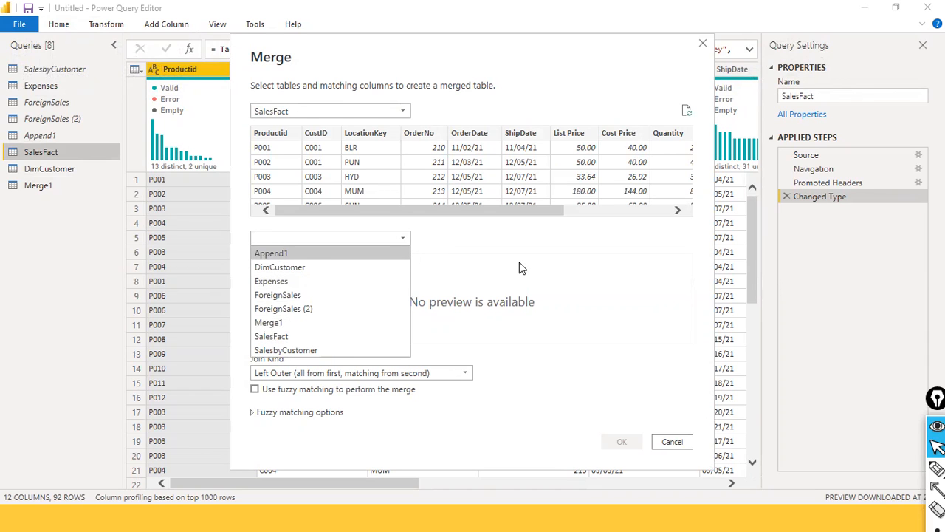
left_click(583, 252)
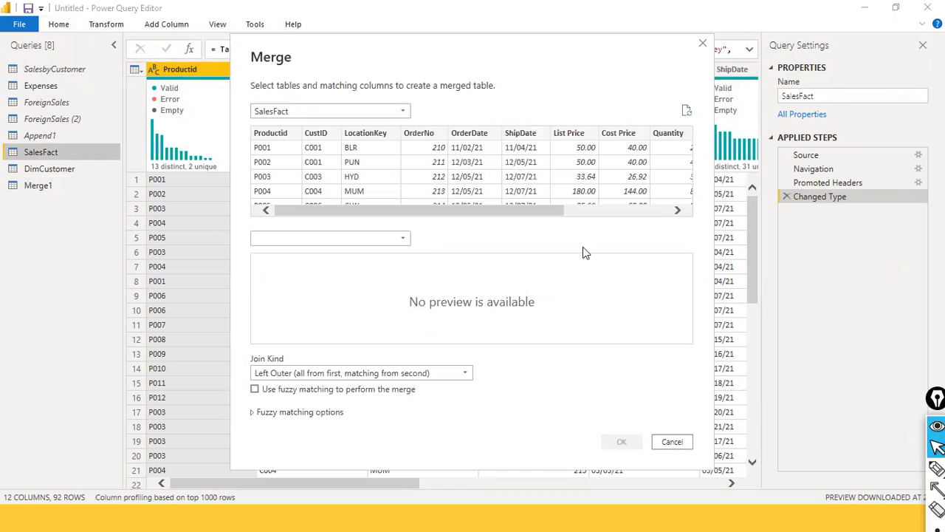
left_click(672, 443)
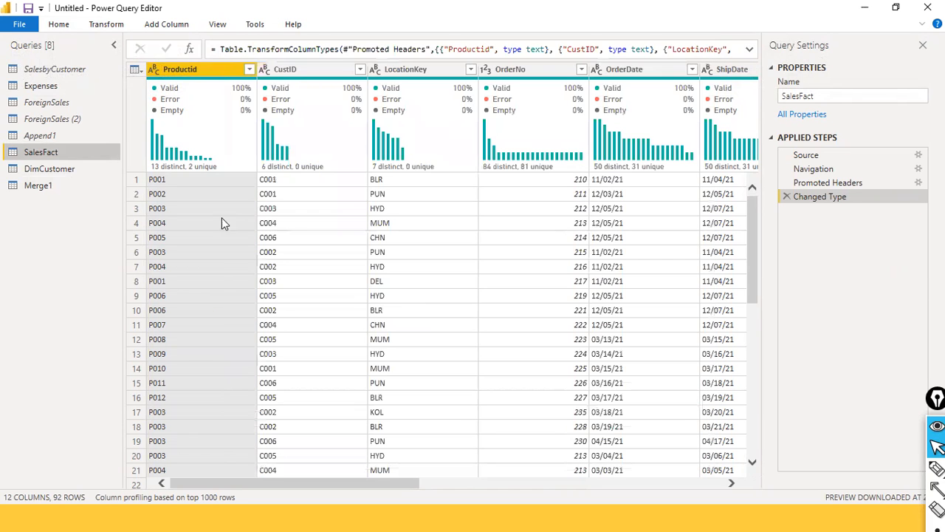
Step: Import the DimProduct table from the Excel workbook DimProduct.xls in the dat1 folder as a new query
left_click(58, 24)
left_click(59, 71)
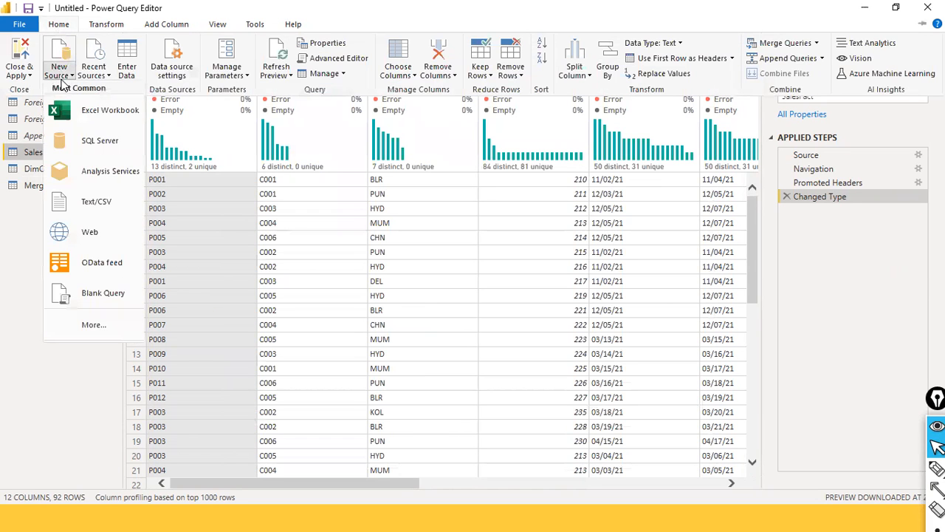
left_click(90, 111)
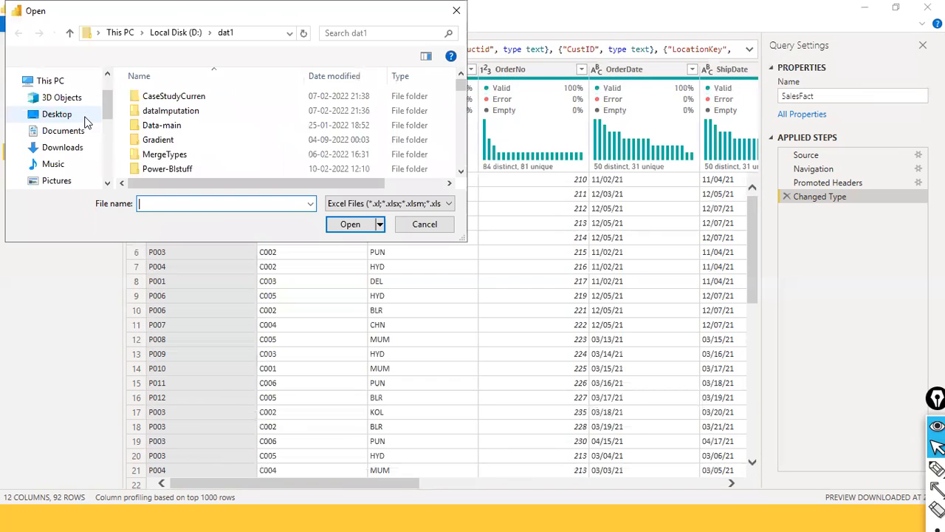
left_click(171, 153)
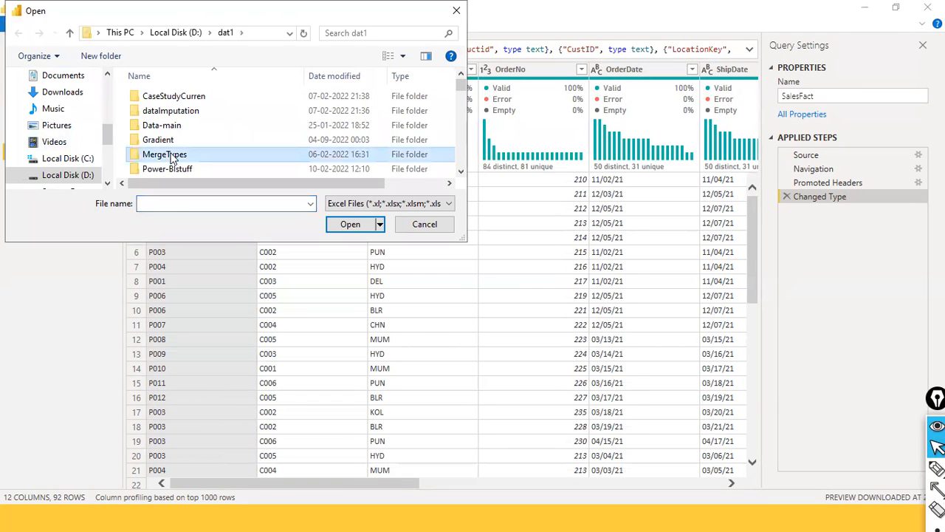
key("d")
key("p")
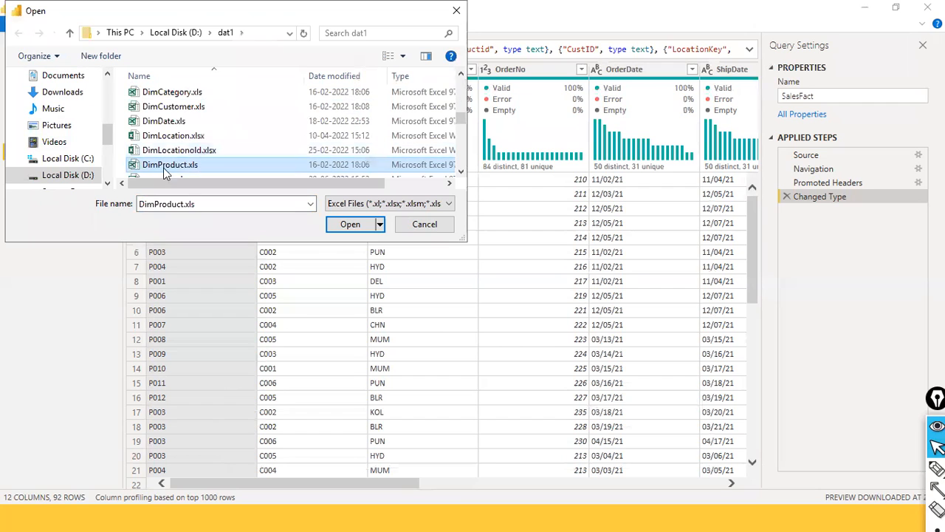
left_click(350, 224)
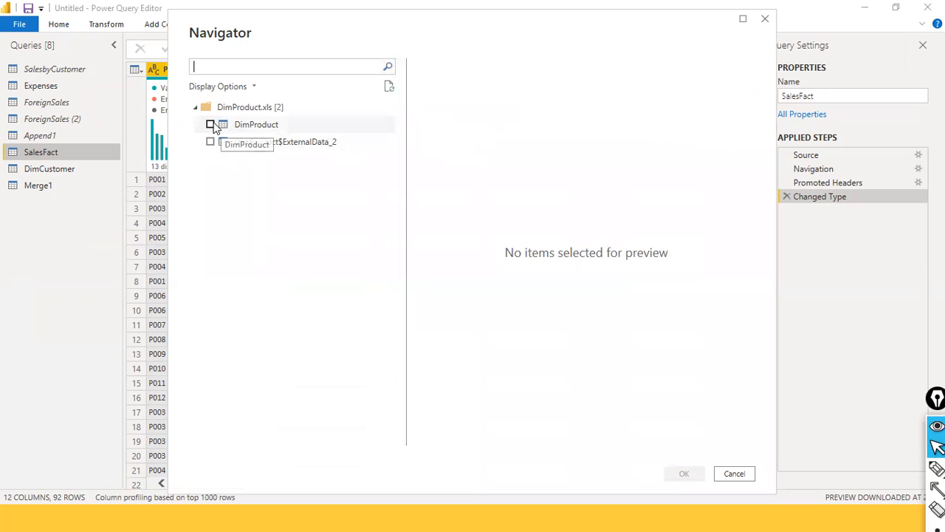
left_click(211, 125)
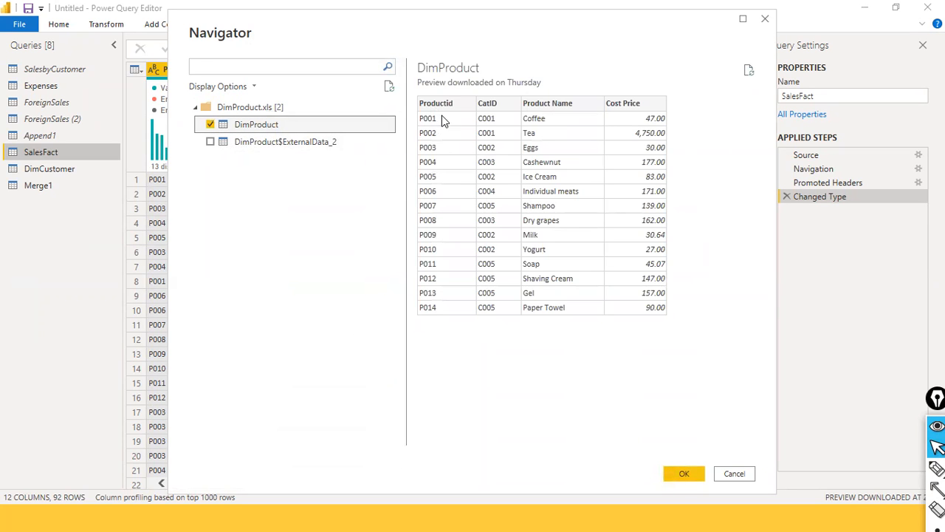
left_click(684, 473)
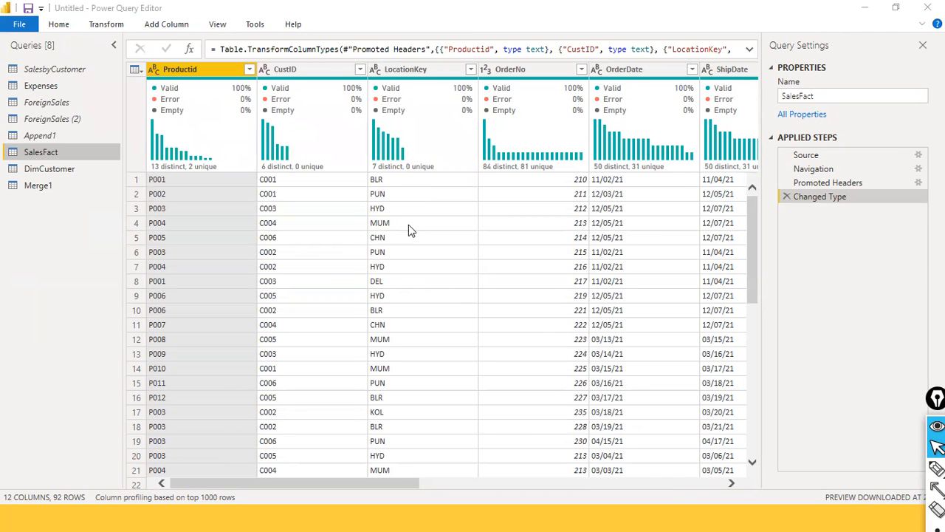
key("alt+Tab")
key("alt+Tab")
key("alt+Tab")
key("alt+Tab")
key("alt+Tab")
key("Right")
key("Left")
key("Left")
key("Right")
key("Right")
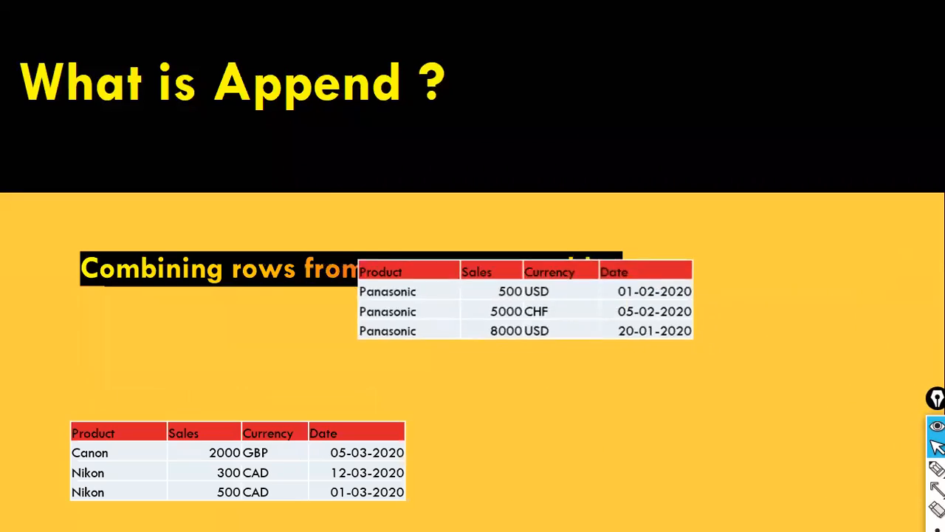
key("Right")
key("Right")
key("Right")
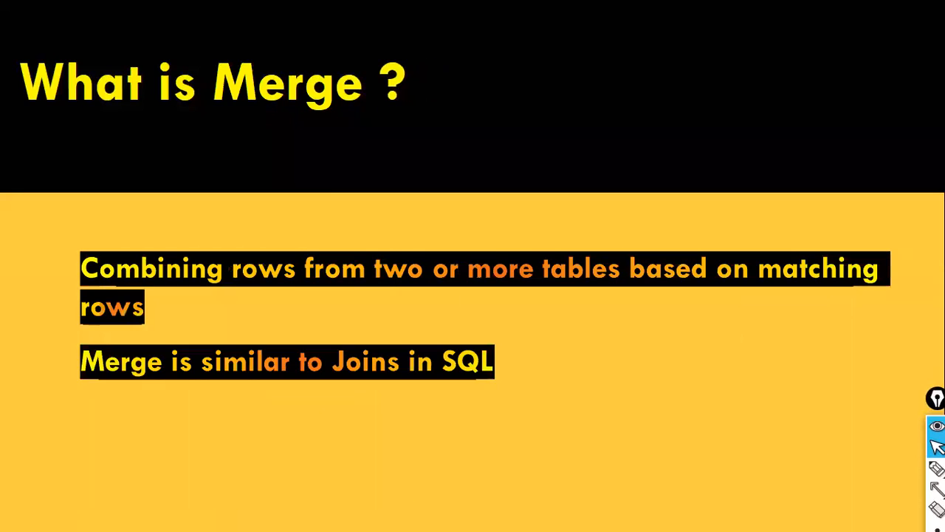
key("Right")
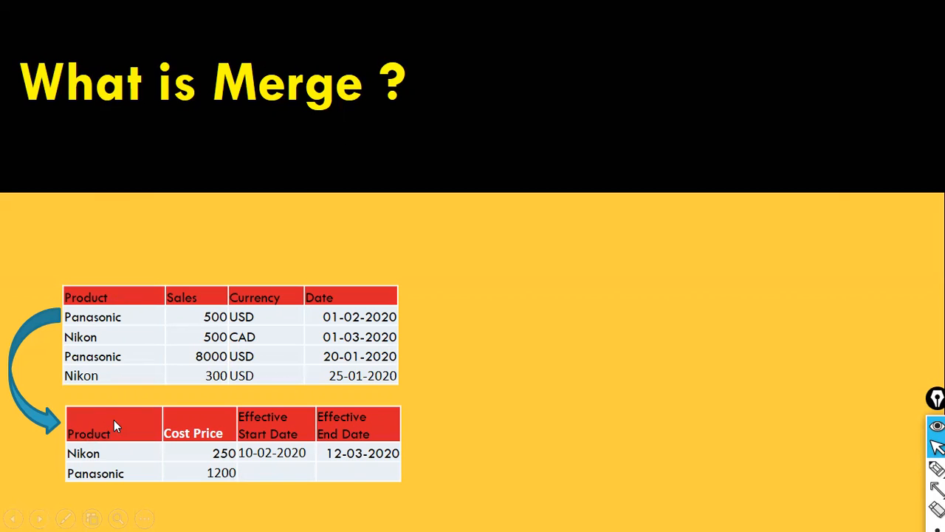
Step: Switch back to Power Query Editor and refresh the preview of the DimProduct query
key("alt+Tab")
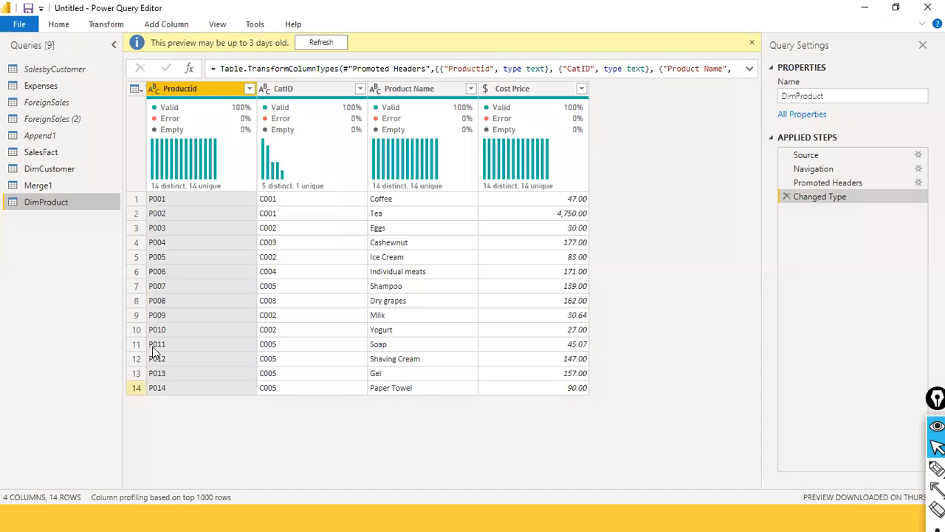
left_click(322, 42)
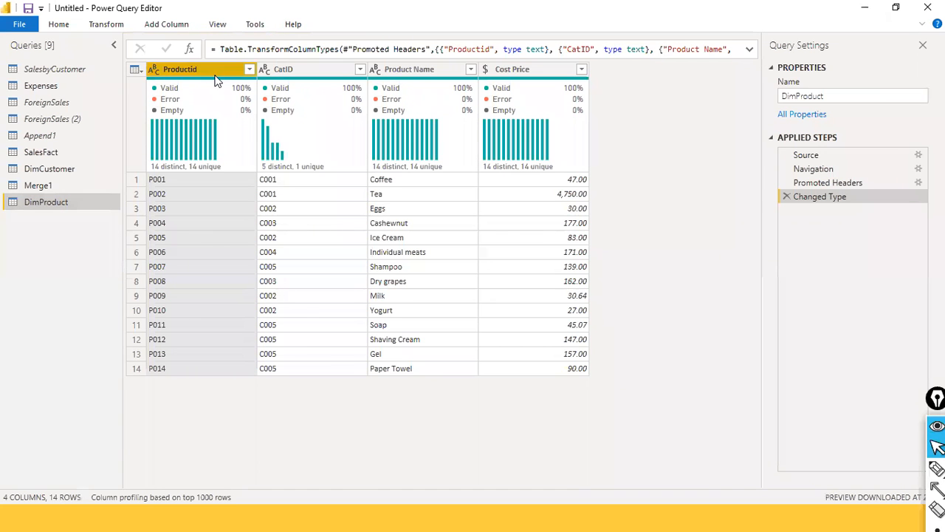
Step: Start merging the SalesFact query as a new query, with DimProduct as the second table
left_click(58, 152)
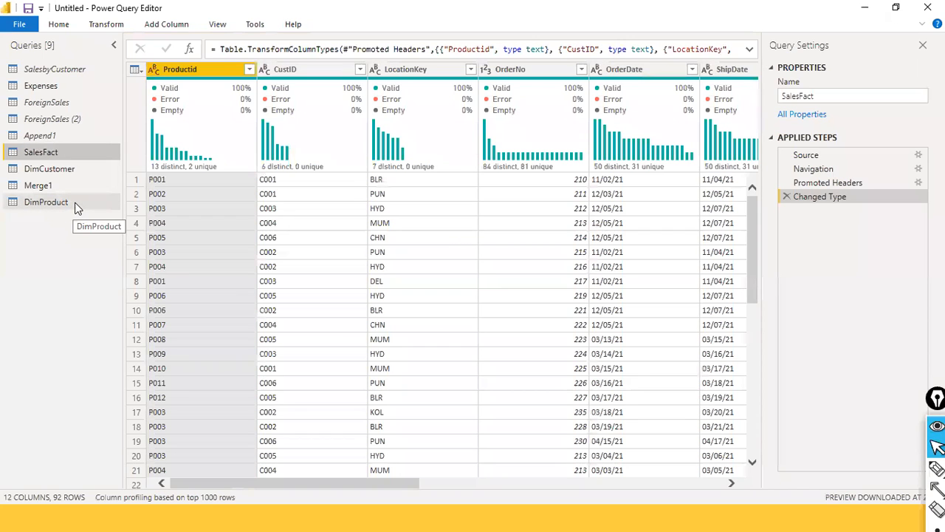
left_click(71, 25)
left_click(816, 44)
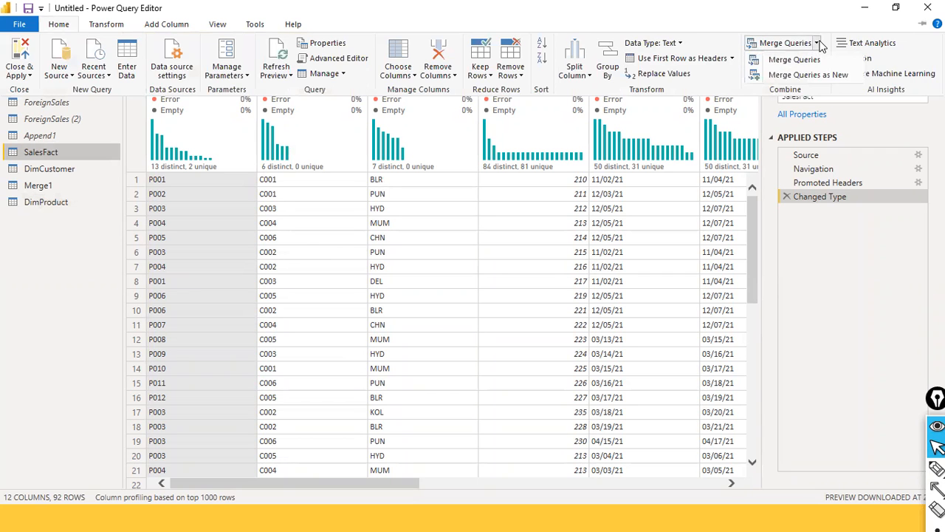
left_click(801, 74)
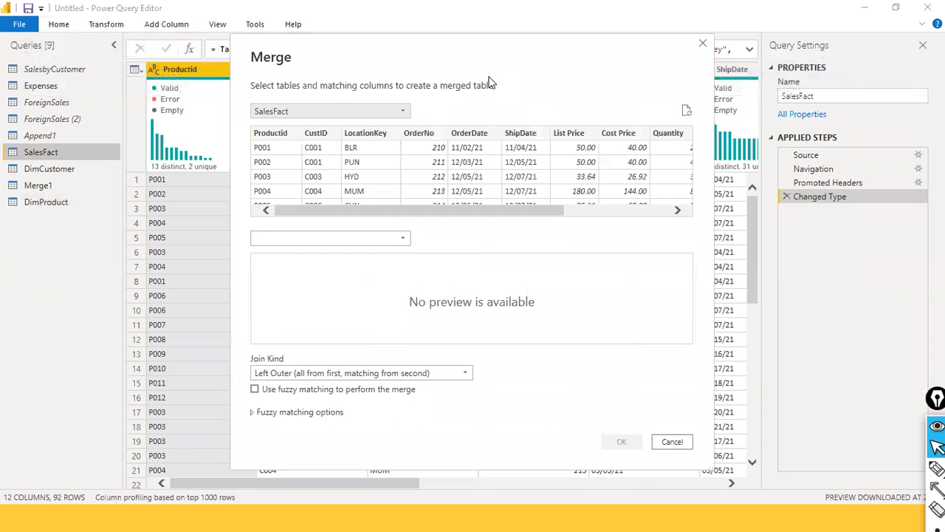
left_click(392, 237)
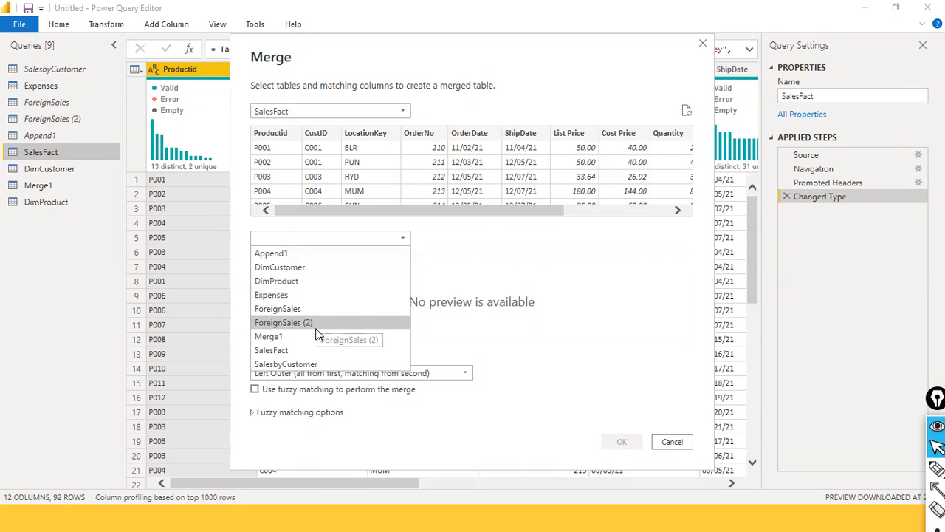
left_click(326, 280)
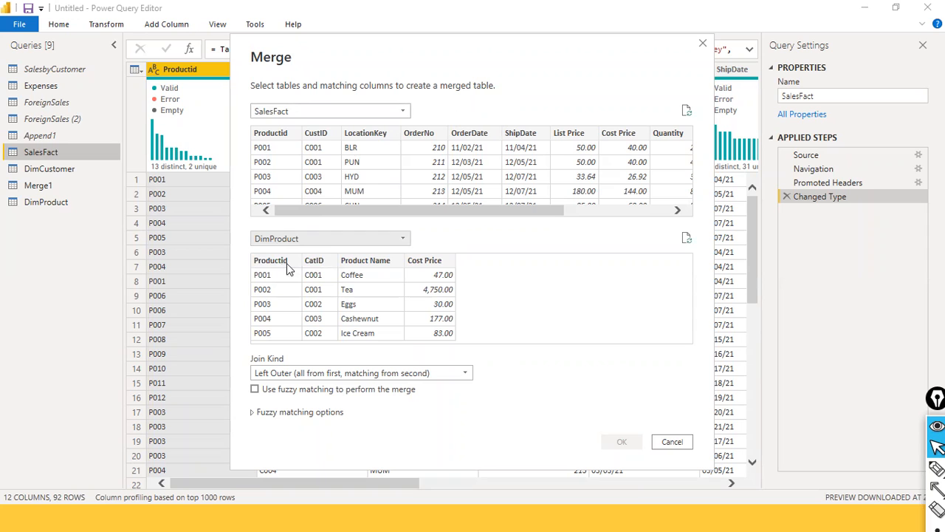
Step: Match both tables on Productid and create the merged query with an Inner (only matching rows) join
left_click(267, 263)
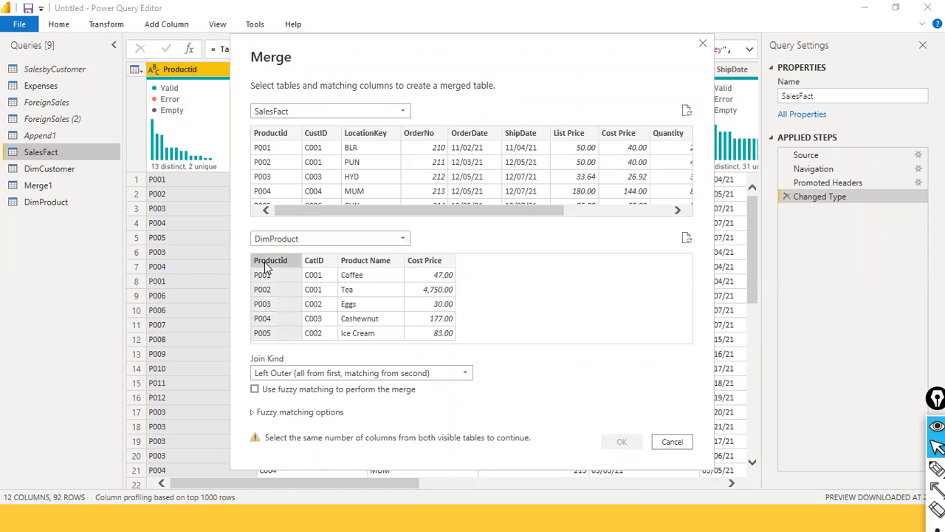
left_click(277, 135)
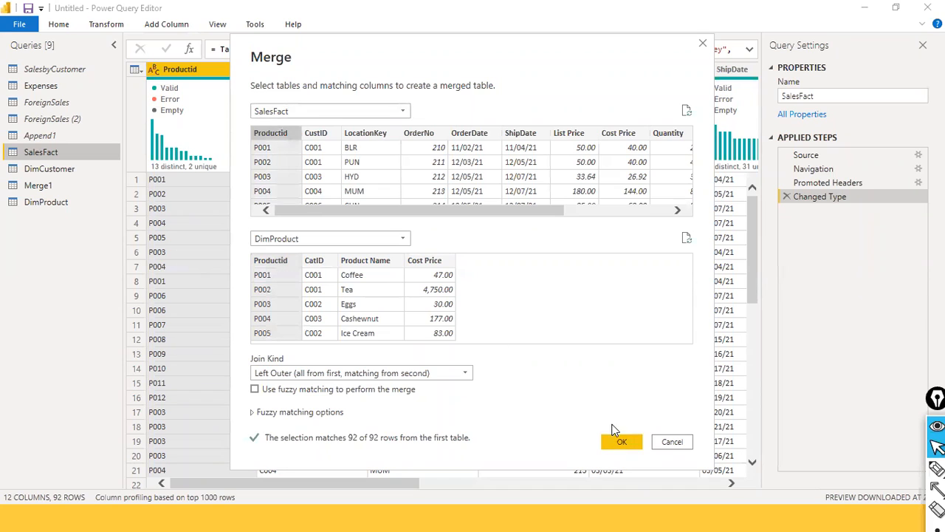
left_click(464, 374)
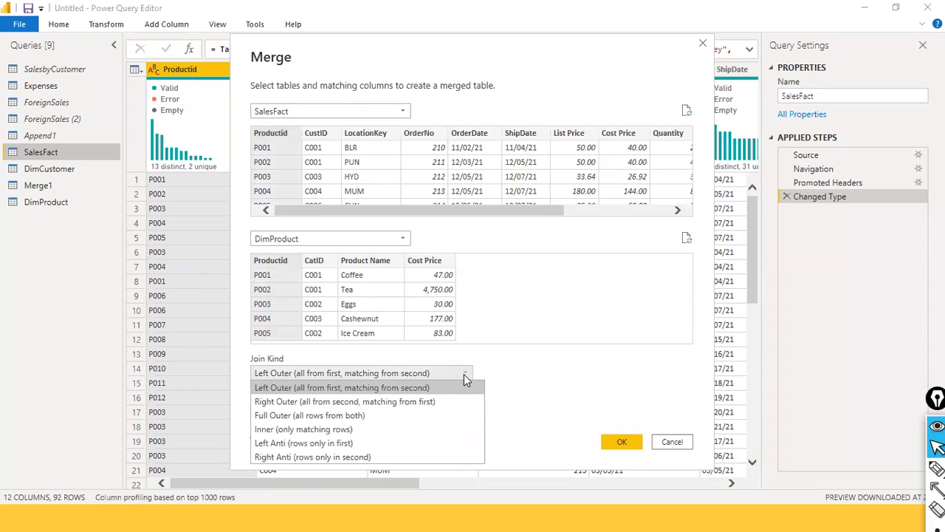
left_click(399, 429)
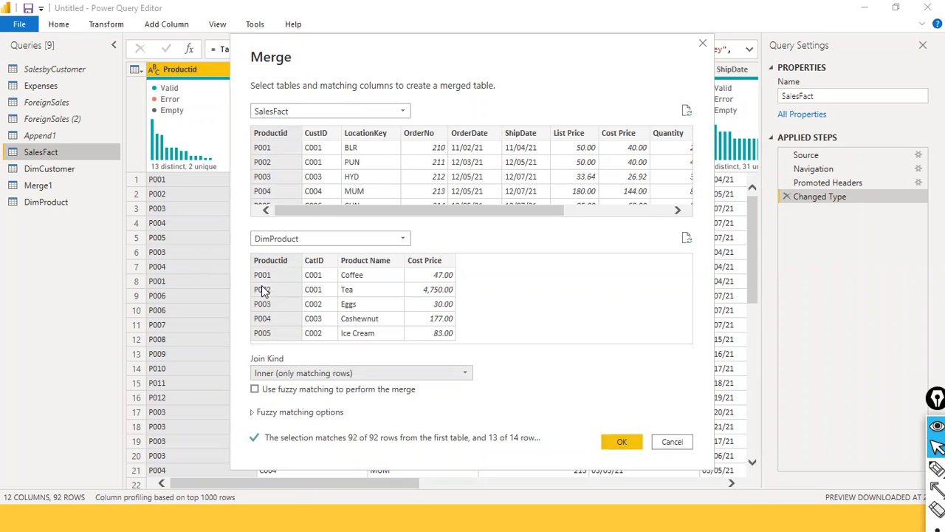
left_click(622, 442)
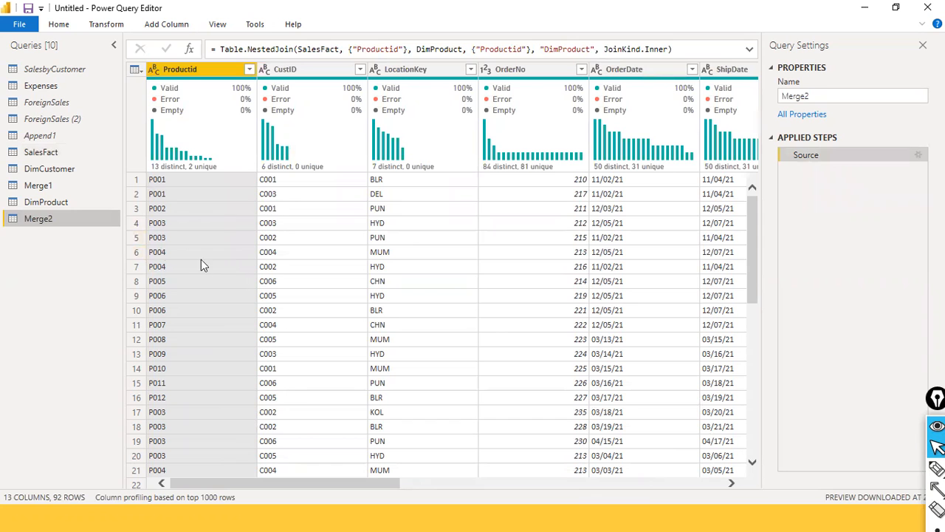
Step: Expand the merged query's DimProduct column to only Product Name and Cost Price, without the original column name as prefix
scroll(169, 447, "down", 4)
left_click_drag(191, 481, 695, 485)
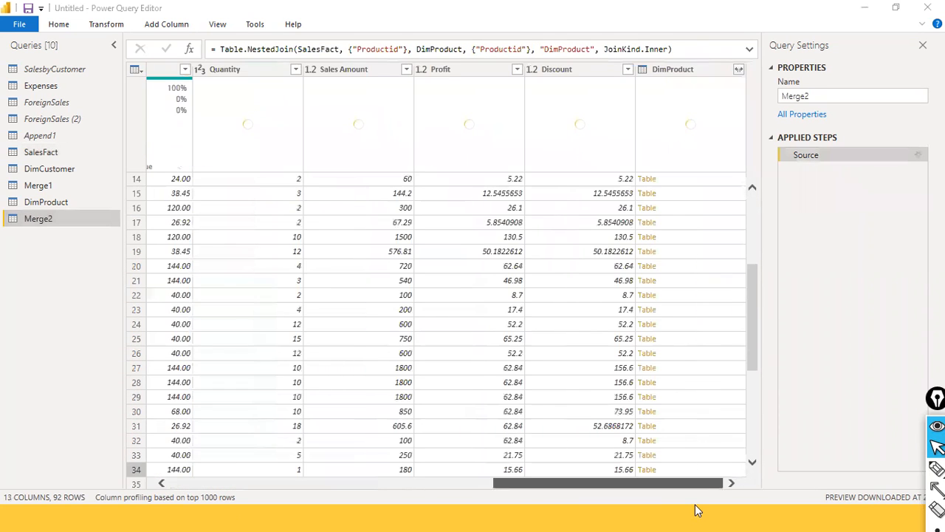
left_click(738, 68)
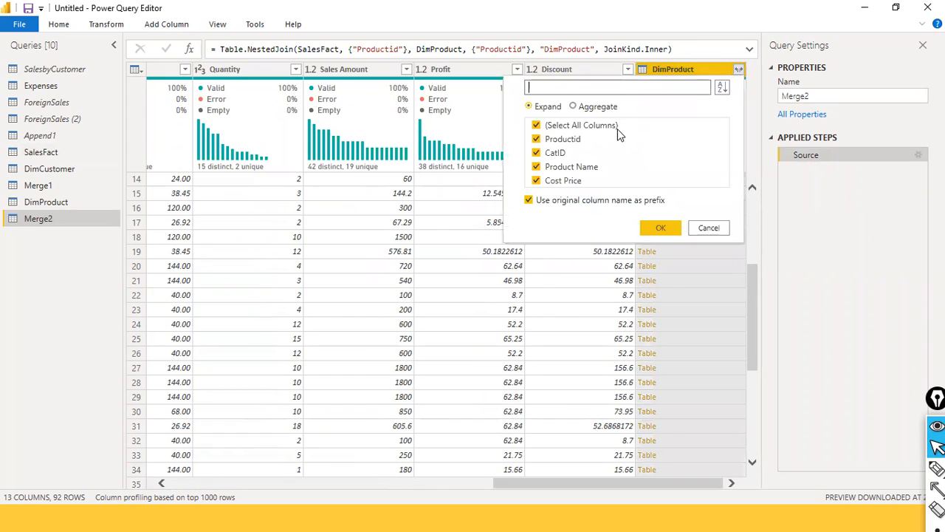
left_click(532, 201)
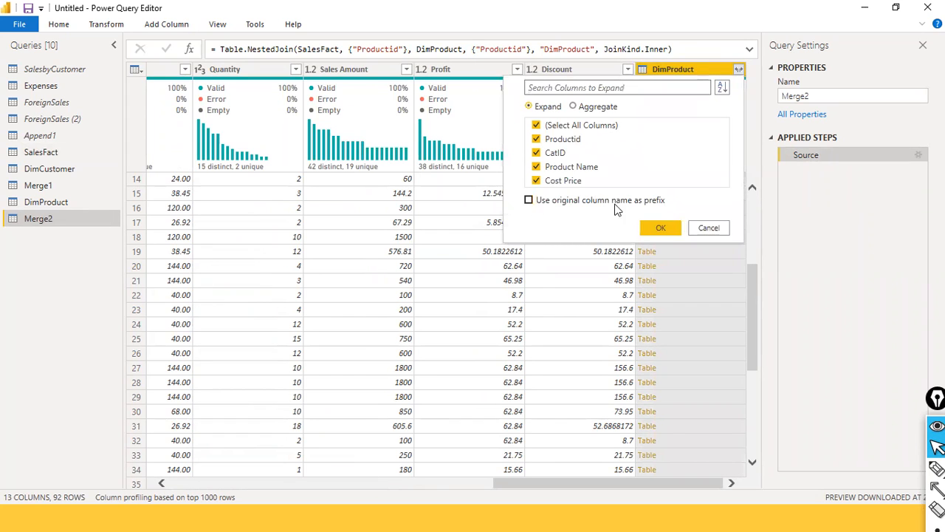
left_click(537, 125)
left_click(537, 167)
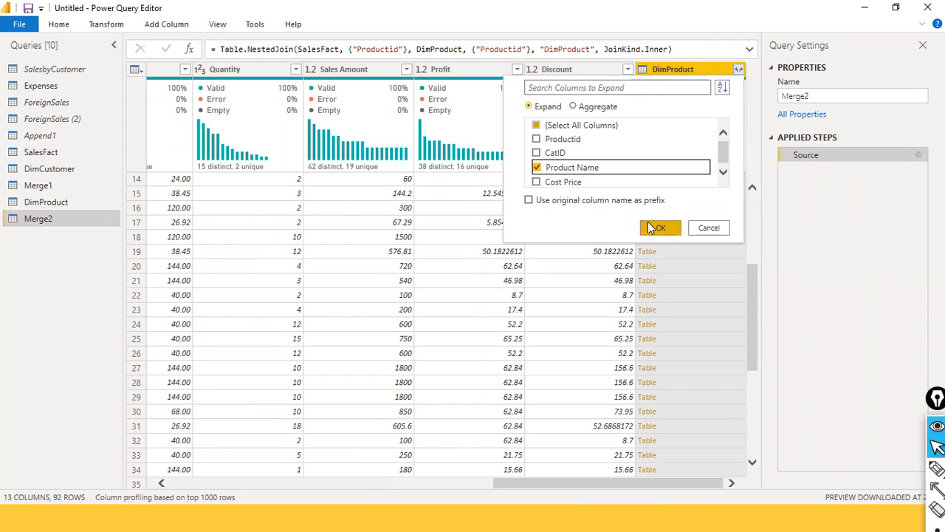
left_click(537, 182)
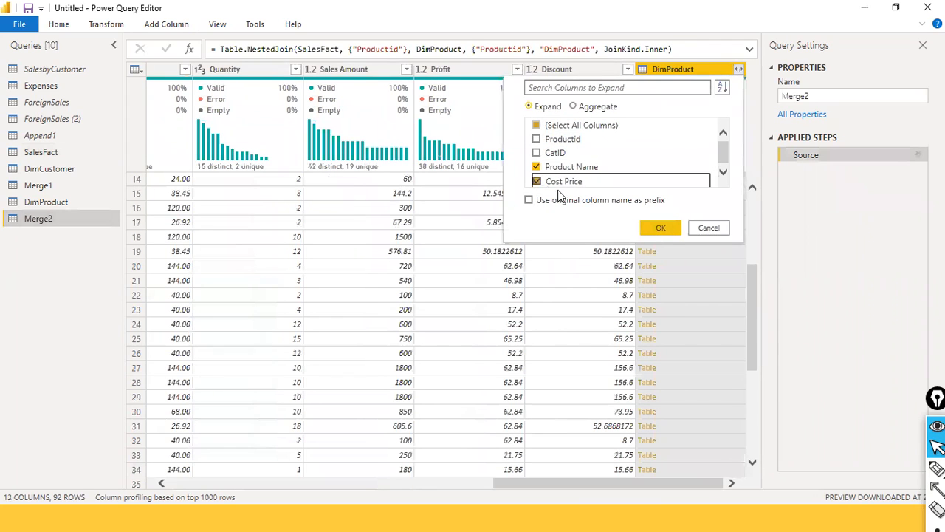
left_click(649, 224)
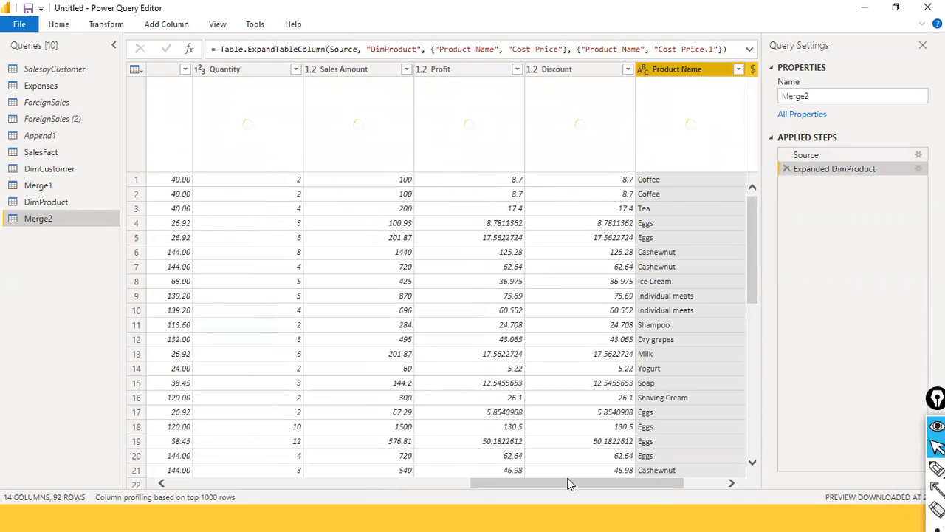
left_click_drag(568, 483, 183, 458)
left_click_drag(267, 482, 436, 480)
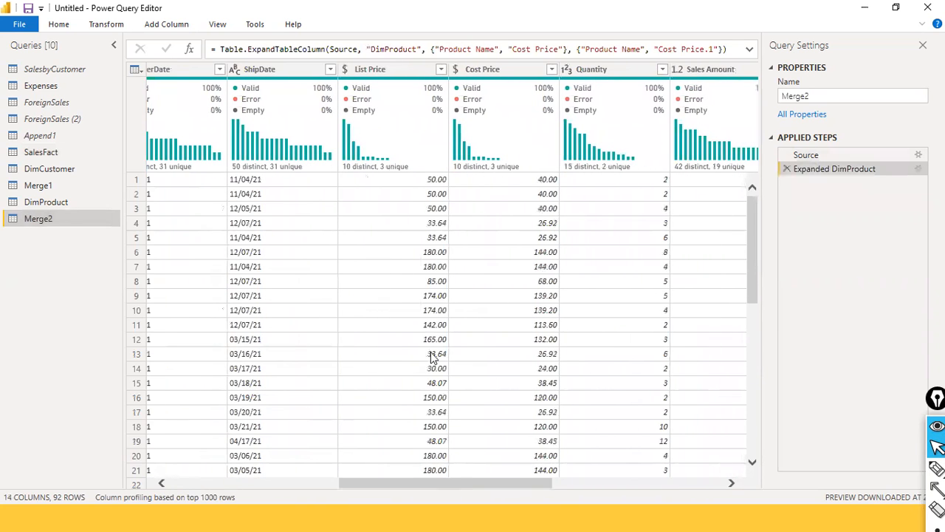
left_click(427, 71)
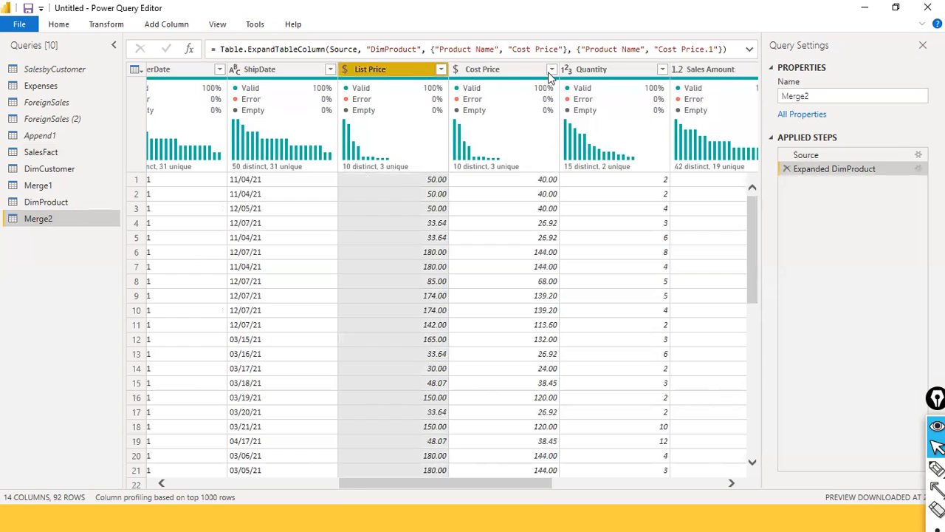
left_click(617, 71, "ctrl")
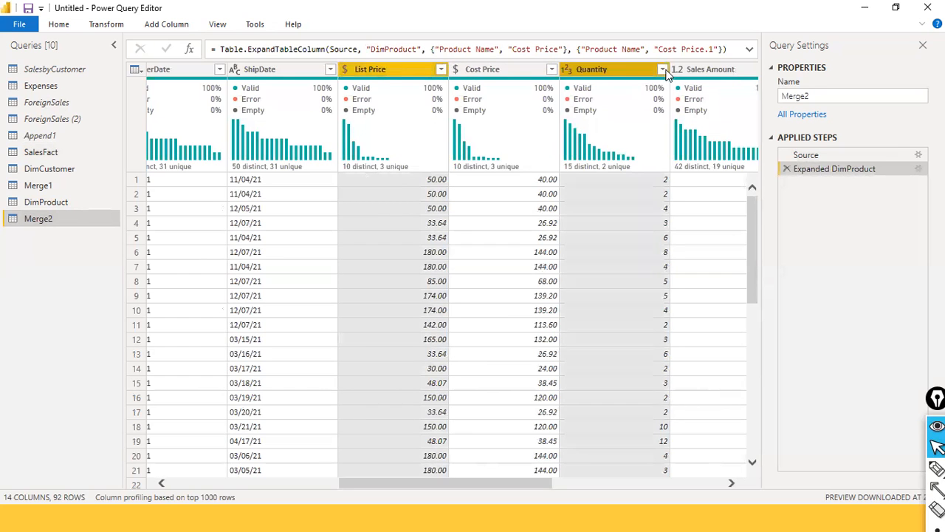
left_click(676, 72, "ctrl")
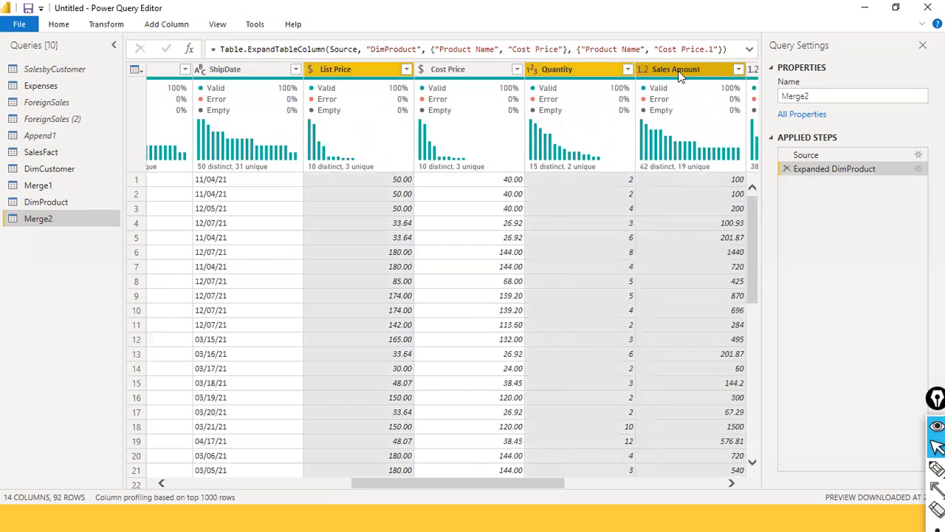
left_click(715, 476)
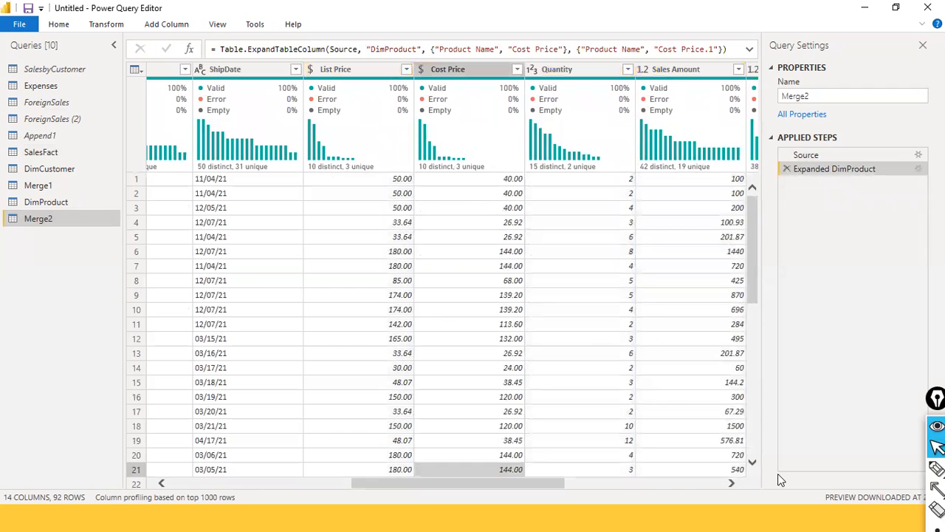
Step: Keep only the Cost Price.1, Product Name, Sales Amount, List Price and Quantity columns in Merge2, removing all other columns
left_click(619, 478)
left_click(687, 69)
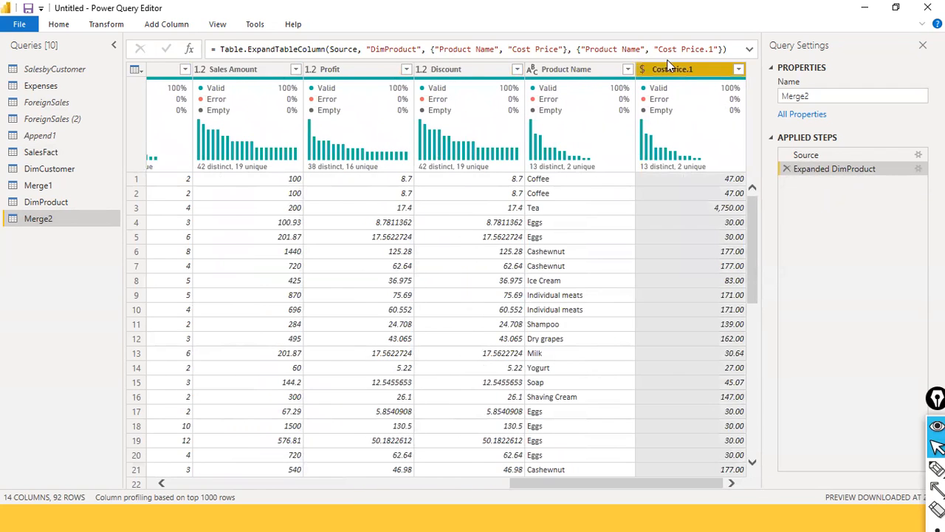
left_click(566, 69, "ctrl")
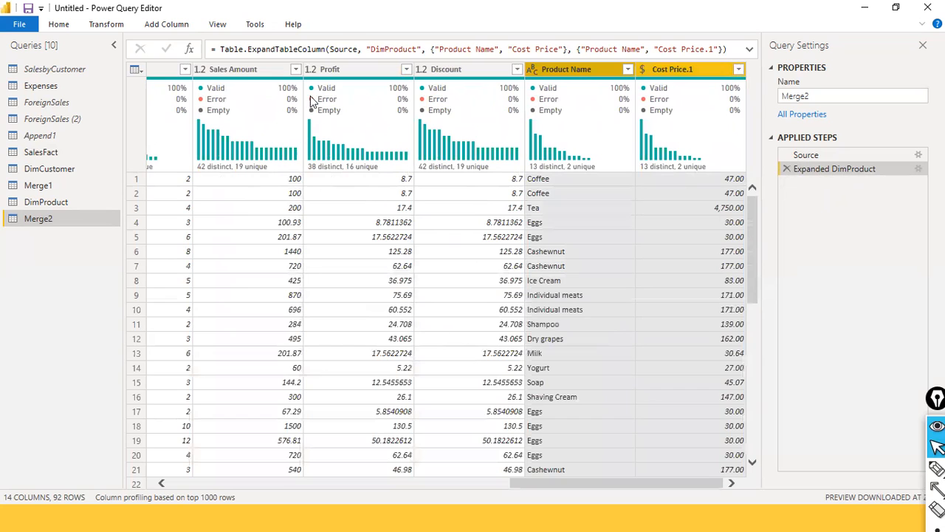
left_click(268, 68, "ctrl")
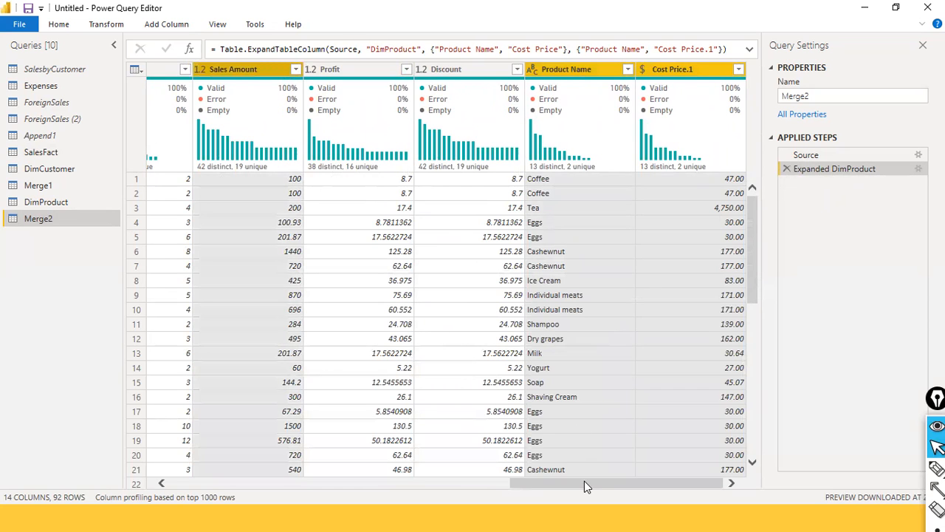
left_click_drag(563, 481, 449, 481)
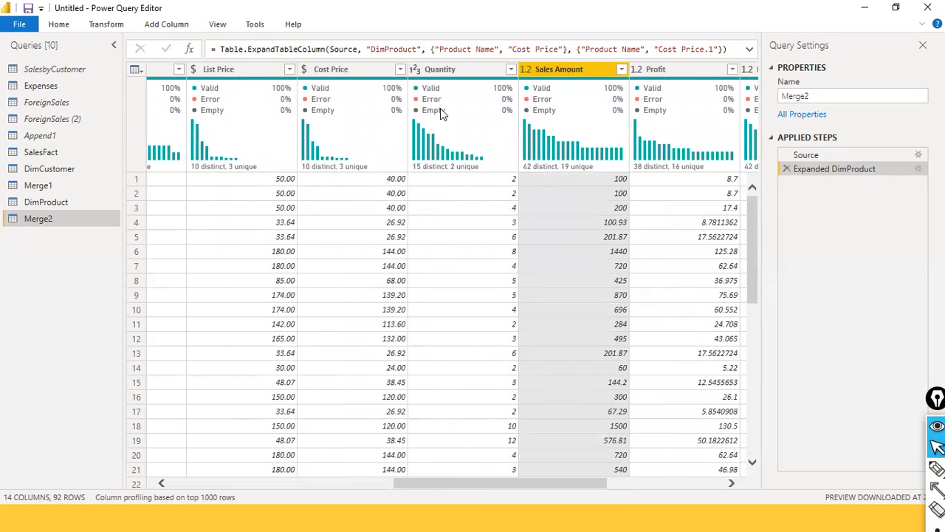
left_click(225, 69, "ctrl")
left_click(446, 67, "ctrl")
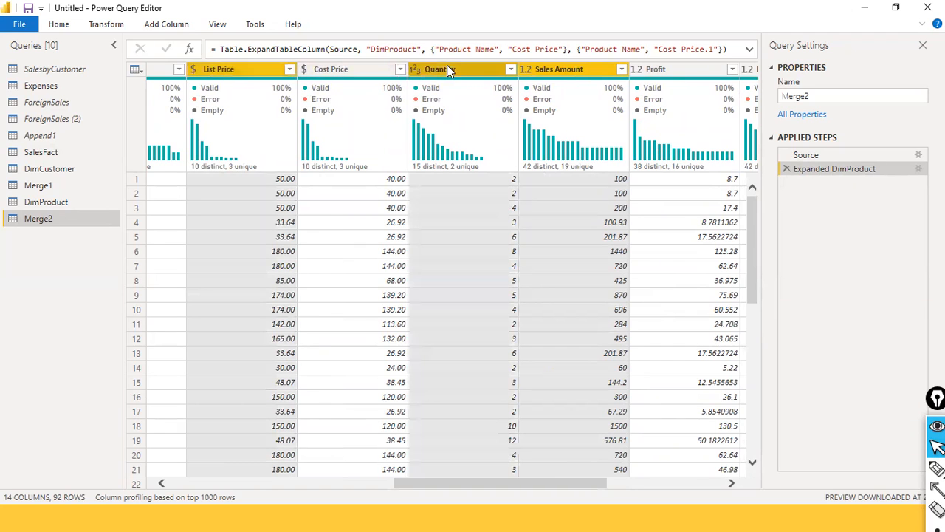
right_click(236, 74)
left_click(269, 114)
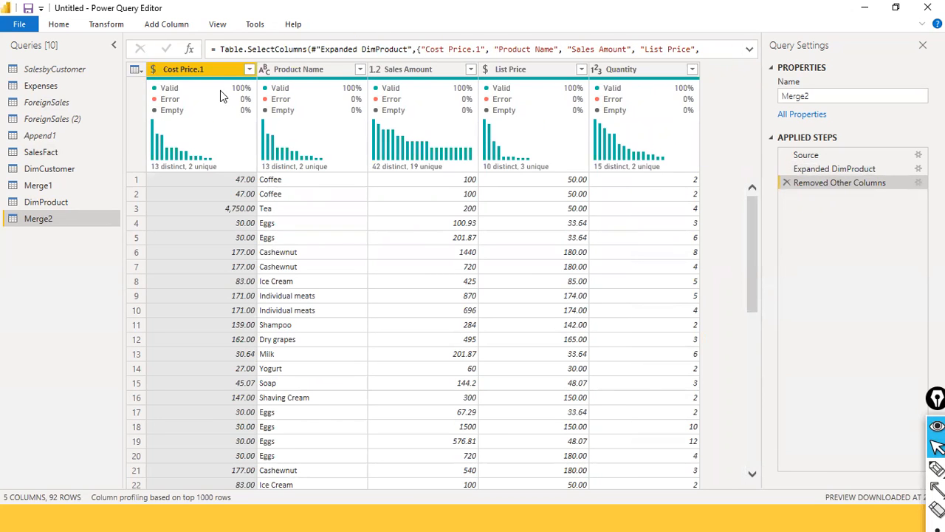
Step: Reorder the Merge2 columns as Product Name, Cost Price.1, List Price, Quantity and Sales Amount
left_click_drag(203, 73, 437, 112)
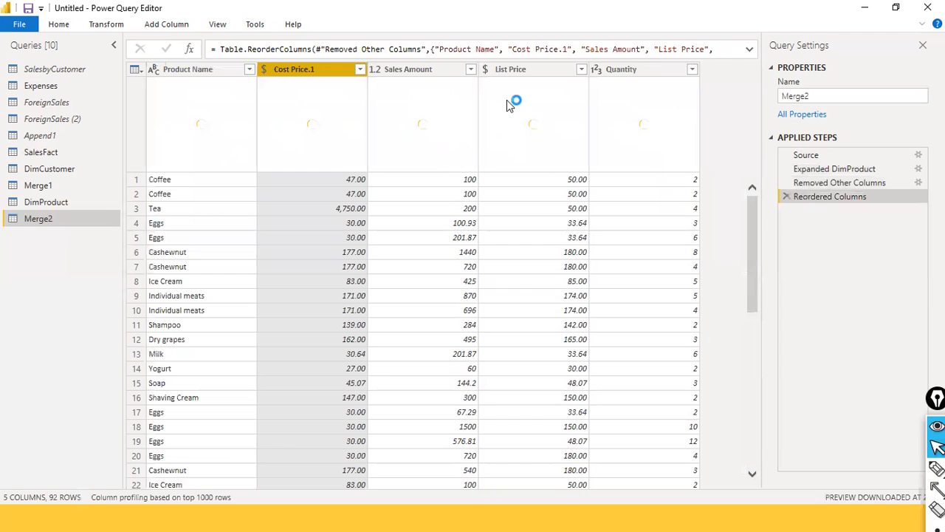
left_click_drag(517, 69, 410, 78)
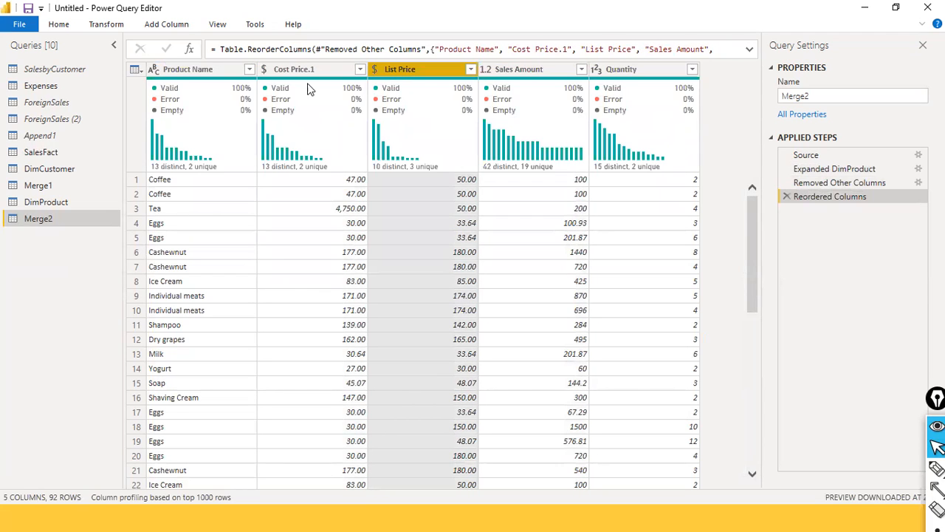
left_click(328, 180)
left_click(446, 185)
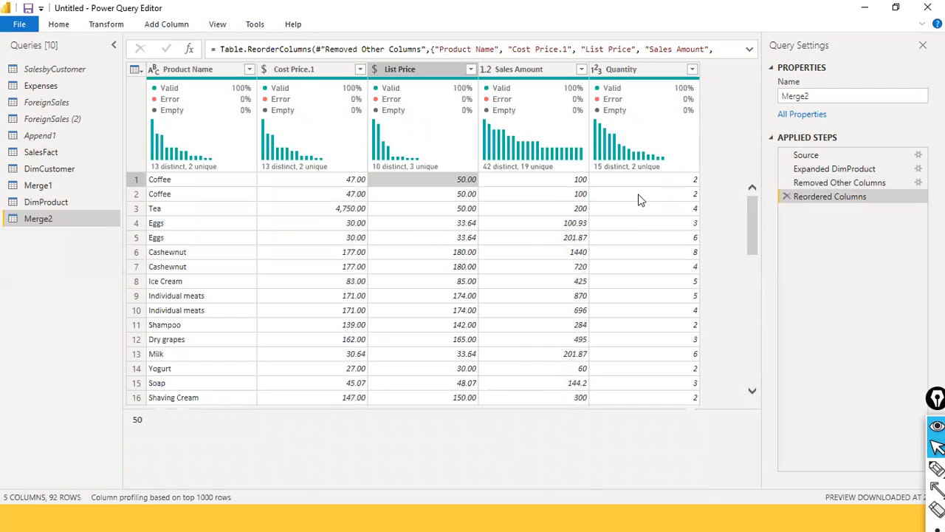
left_click_drag(639, 69, 550, 71)
mouse_move(610, 167)
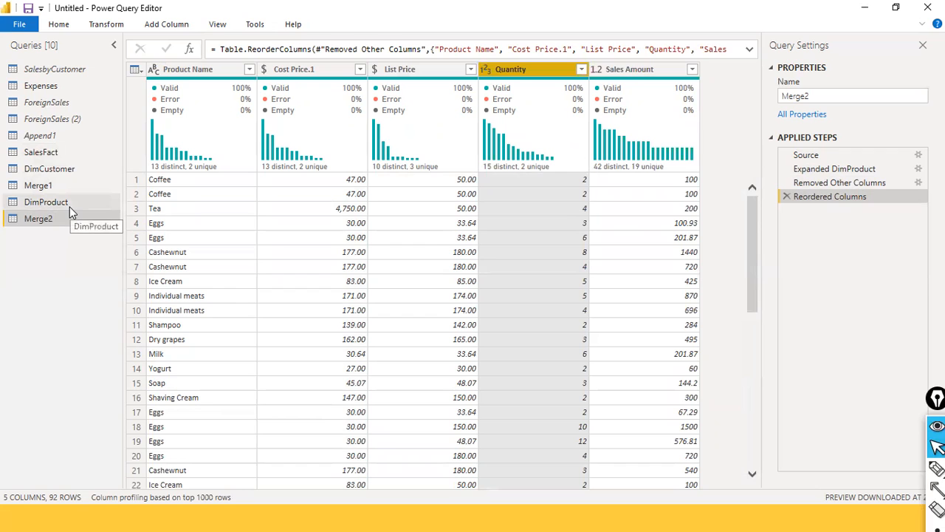
Step: Review the Merge1 query and the DimProduct query
left_click(39, 186)
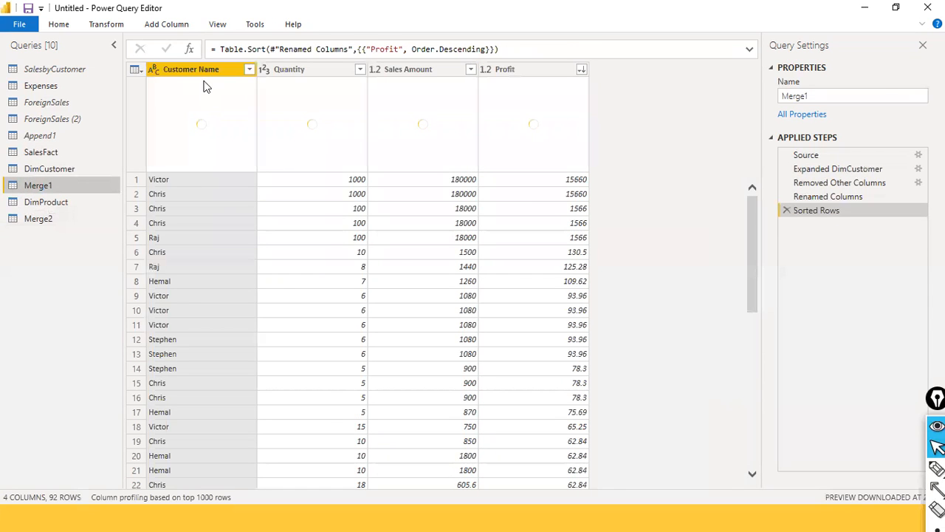
left_click(52, 205)
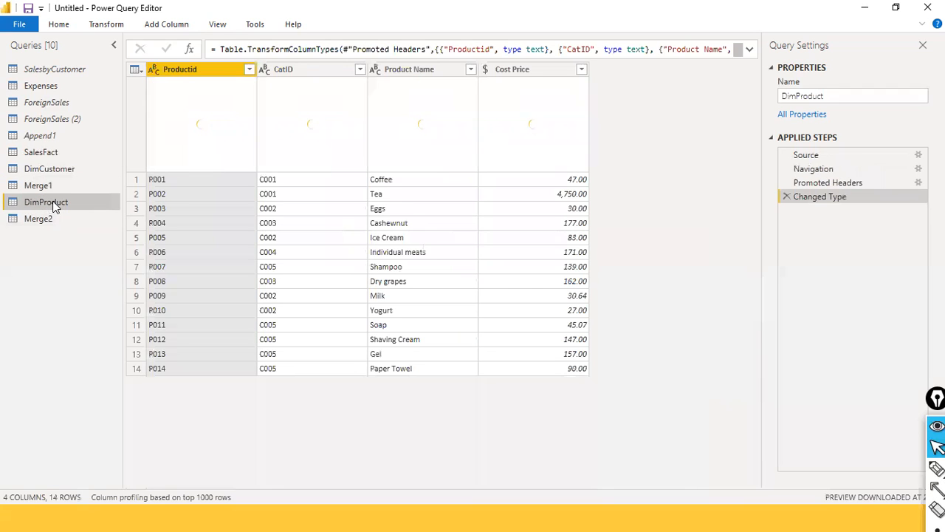